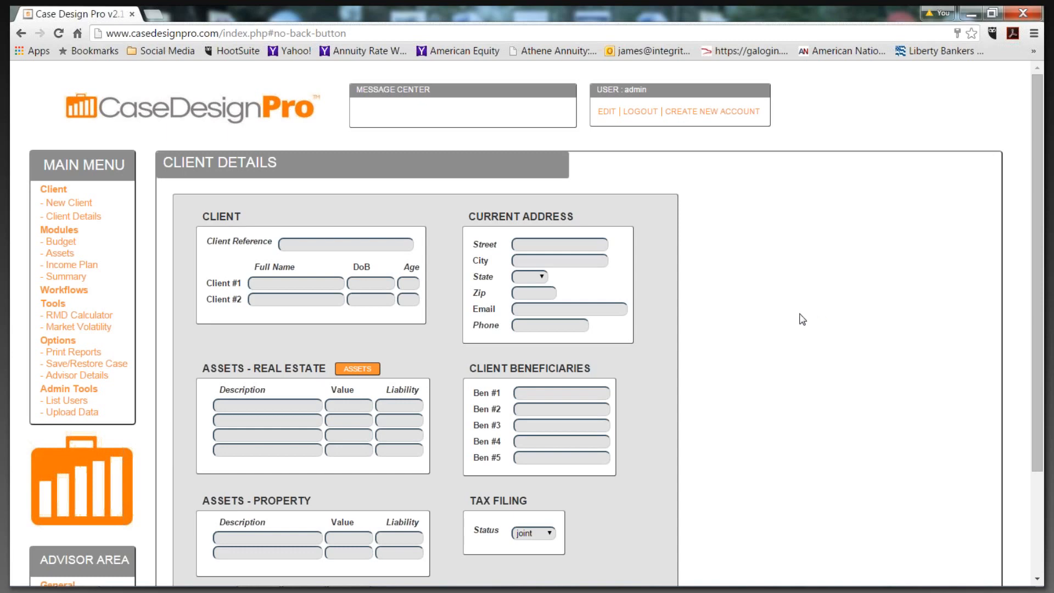
- Enter the couple's names, with both first names and the shared surname capitalised, as the client reference
click(340, 245)
text(b)
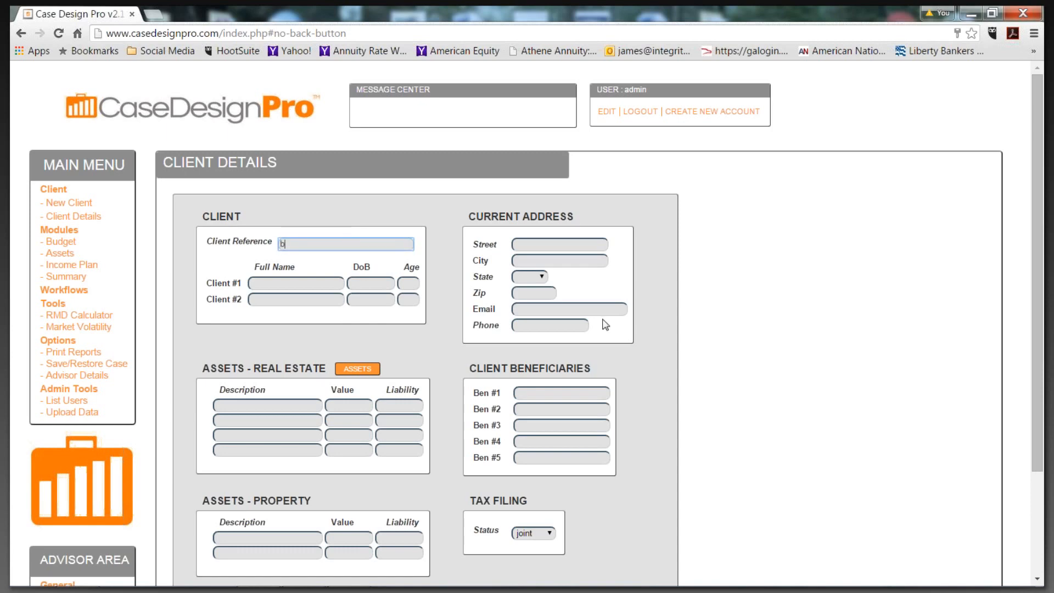
text(ob & Mary Smith)
click(285, 243)
key(BackSpace)
text(B)
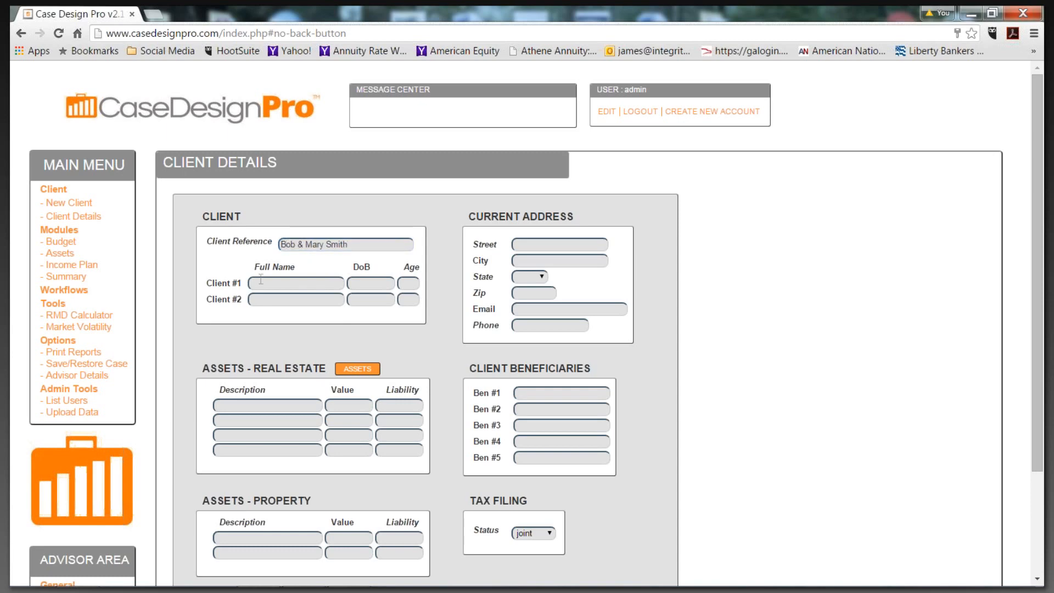
- Enter the full name of client #1 and set the age to 60
click(261, 281)
text(Bob Smith)
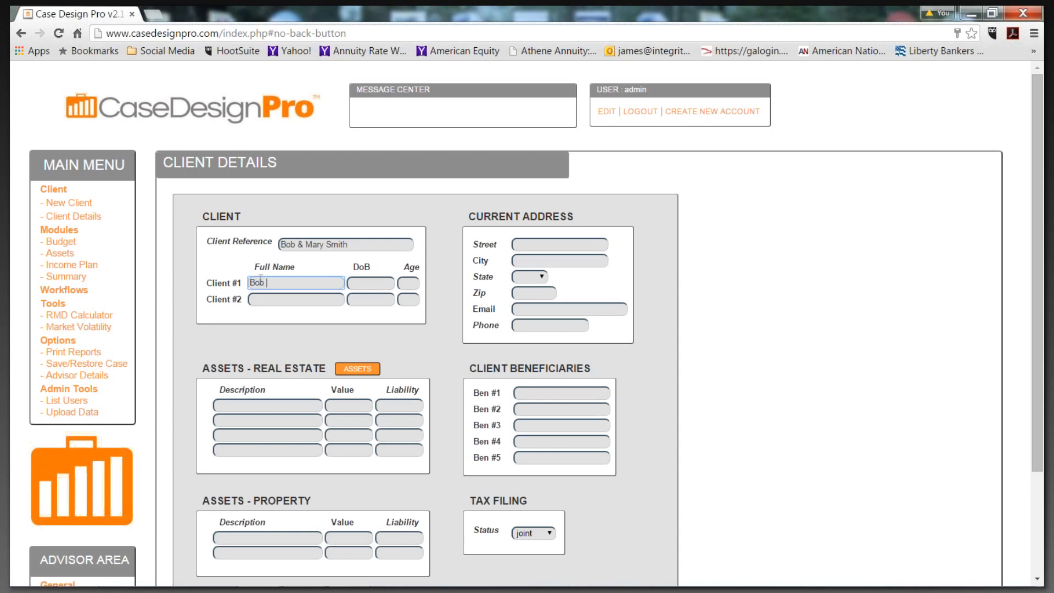
click(415, 282)
text(60)
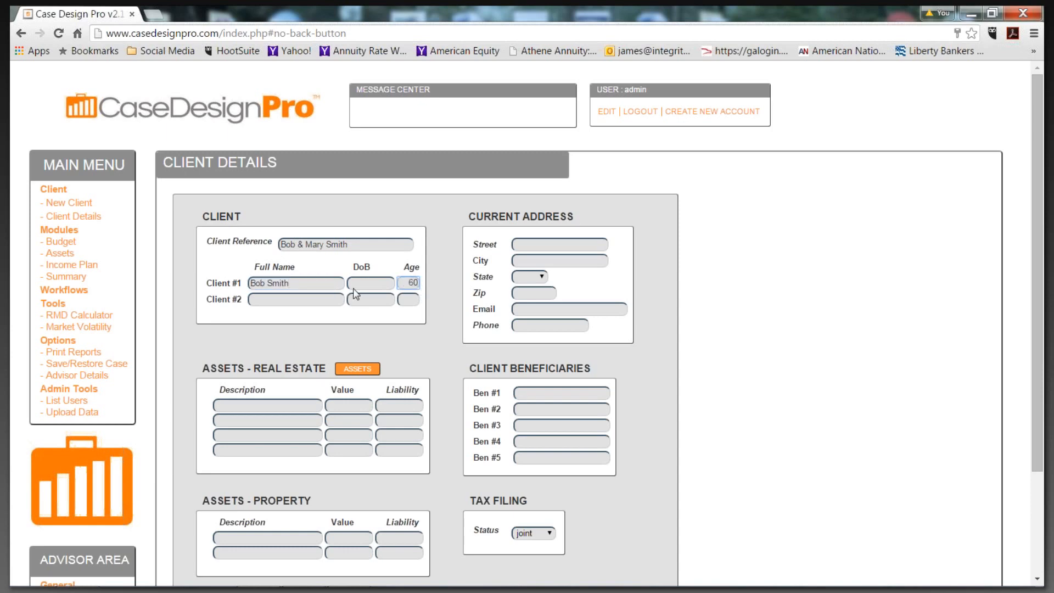
- Enter the full name of client #2 and set the age to 60
click(297, 296)
text(Mary Smith)
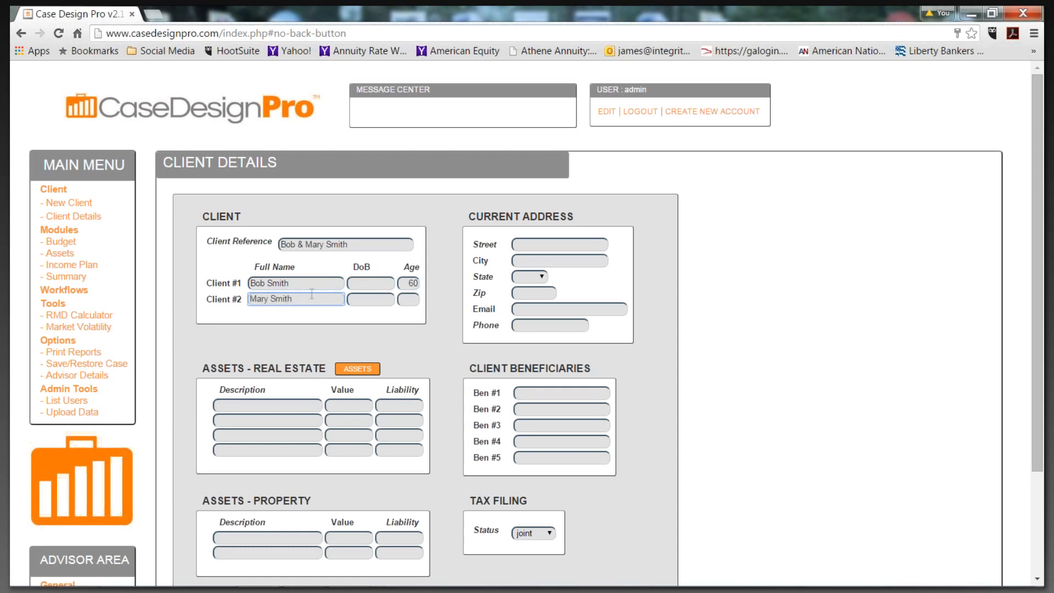
click(409, 300)
text(60)
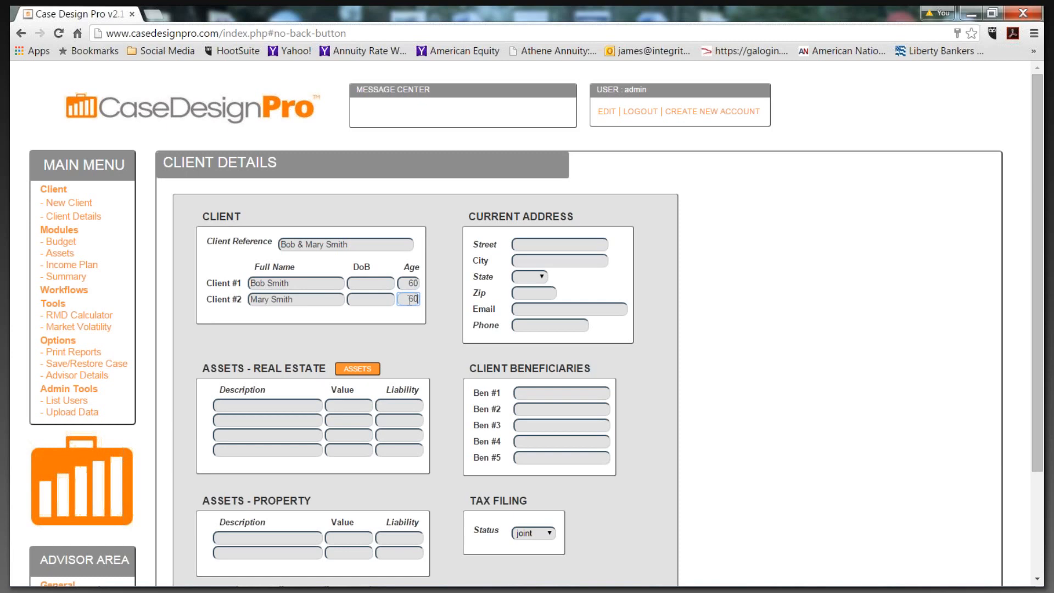
click(376, 327)
- Review the tax filing status options in the client details
scroll(568, 315, down, 3)
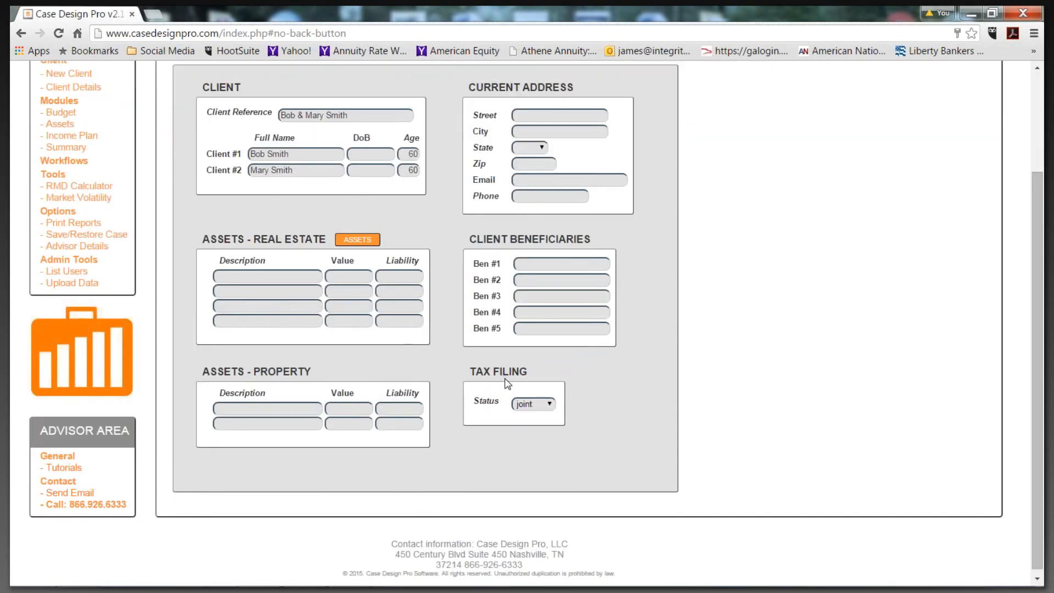
click(548, 404)
click(587, 407)
- Record a real estate asset described as Home with a value of $300,000 and a liability of $100,000
scroll(423, 417, up, 1)
click(242, 345)
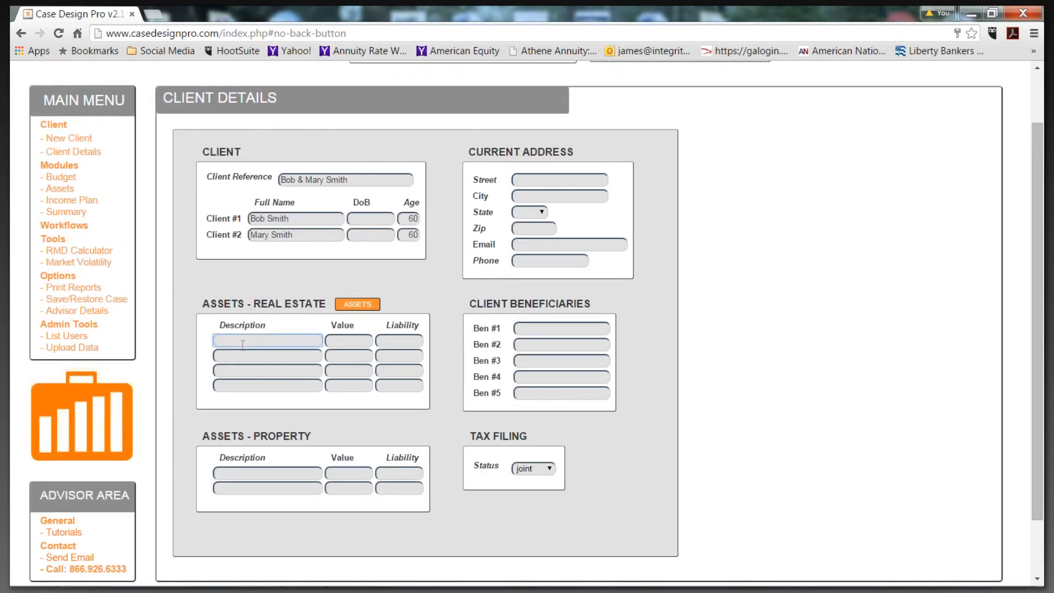
text(home)
key(BackSpace)
key(BackSpace)
key(BackSpace)
key(BackSpace)
text(Home)
click(337, 343)
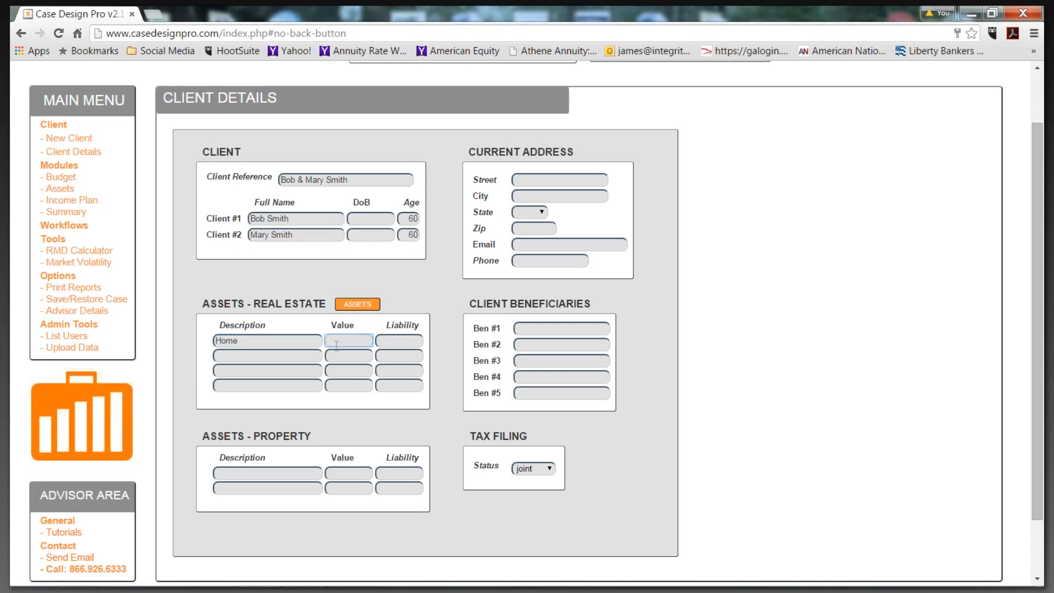
text(300,000)
click(408, 342)
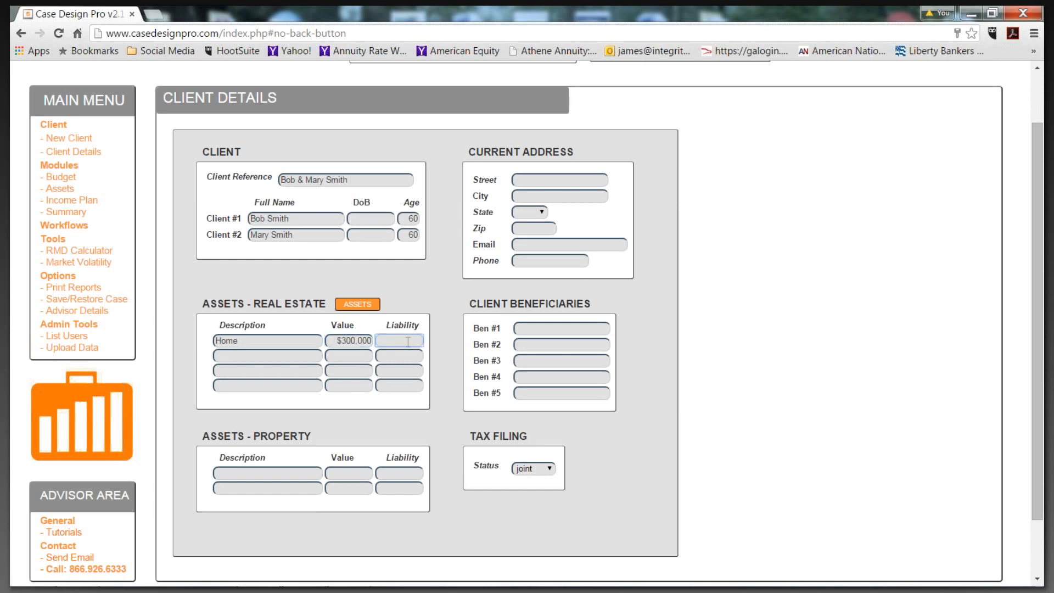
text(100000)
click(415, 299)
- Open the Budget module and review its income and expenditure fields
click(67, 184)
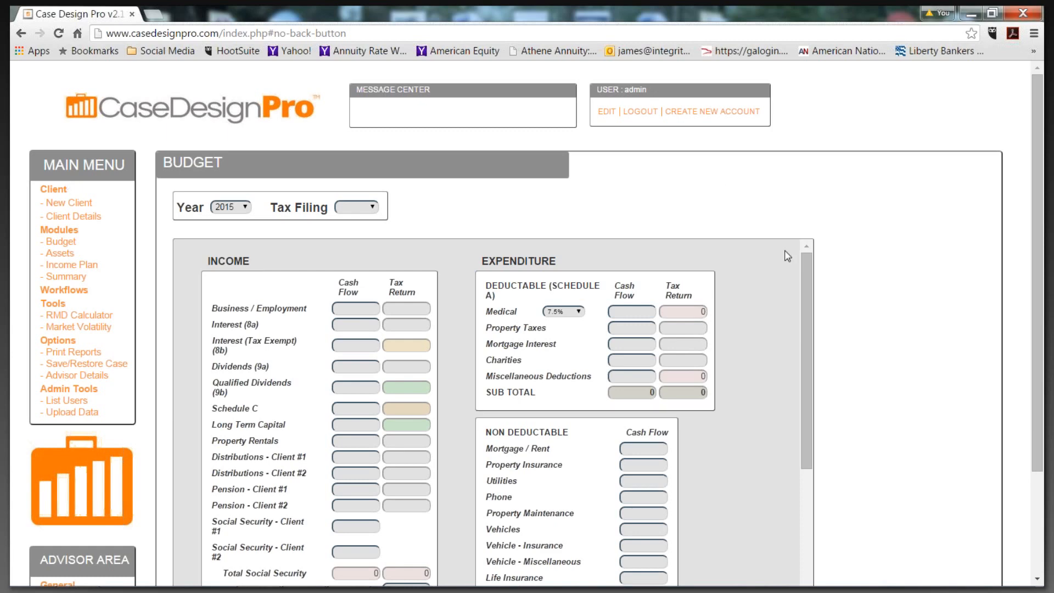
drag(805, 268, 788, 252)
- In the Assets module, describe the first current asset as client #1's IRA, using the client's first name
click(72, 255)
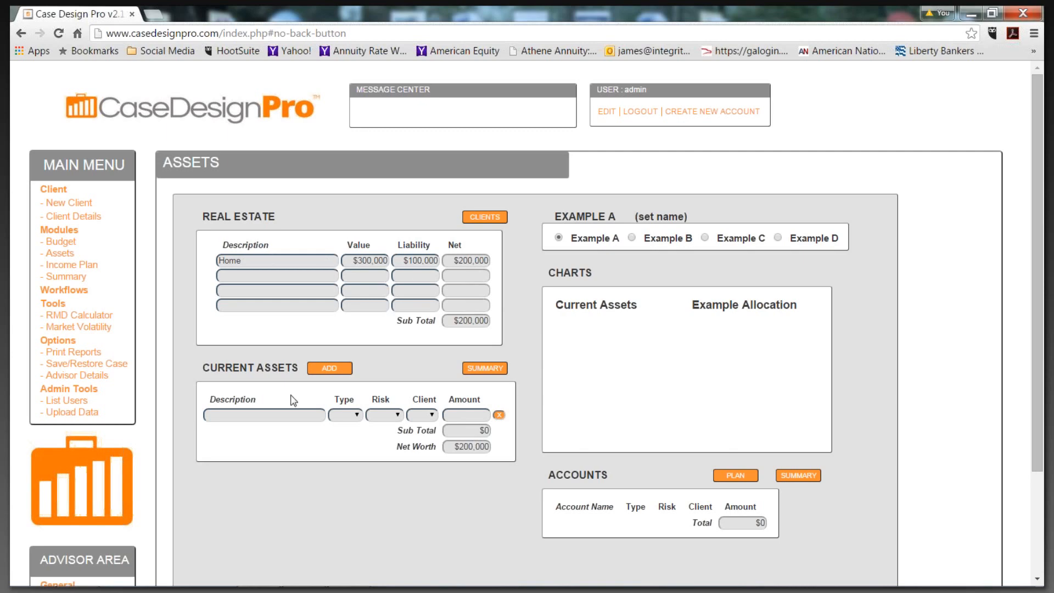
click(260, 417)
text(Bob )
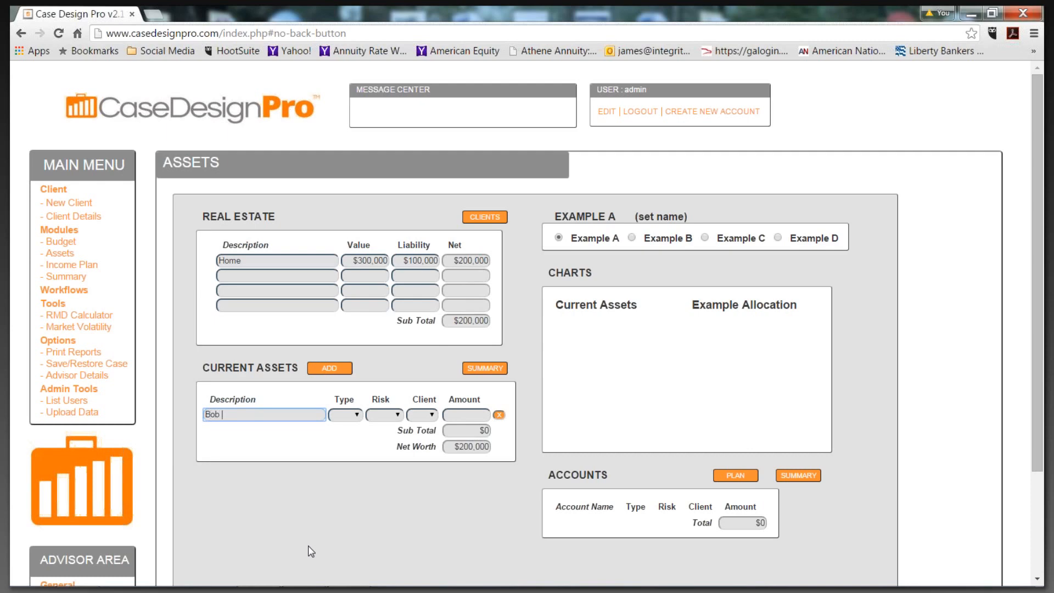
text(I)
key(BackSpace)
key(BackSpace)
text('s IRA)
- Set client #1's IRA to type Q, high risk, client #1 and an amount of $200,000
click(351, 416)
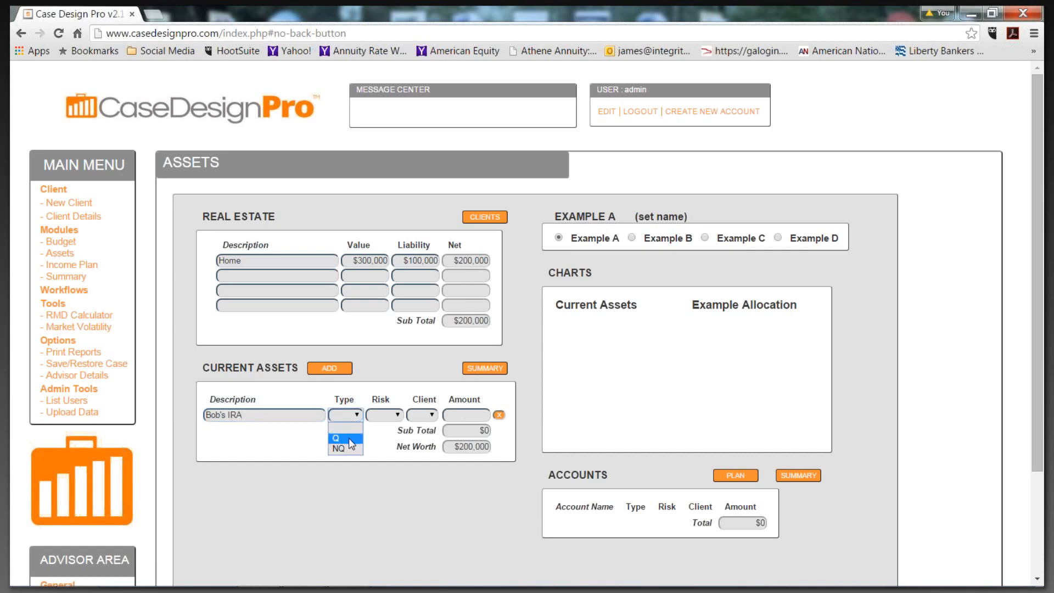
click(348, 436)
click(384, 415)
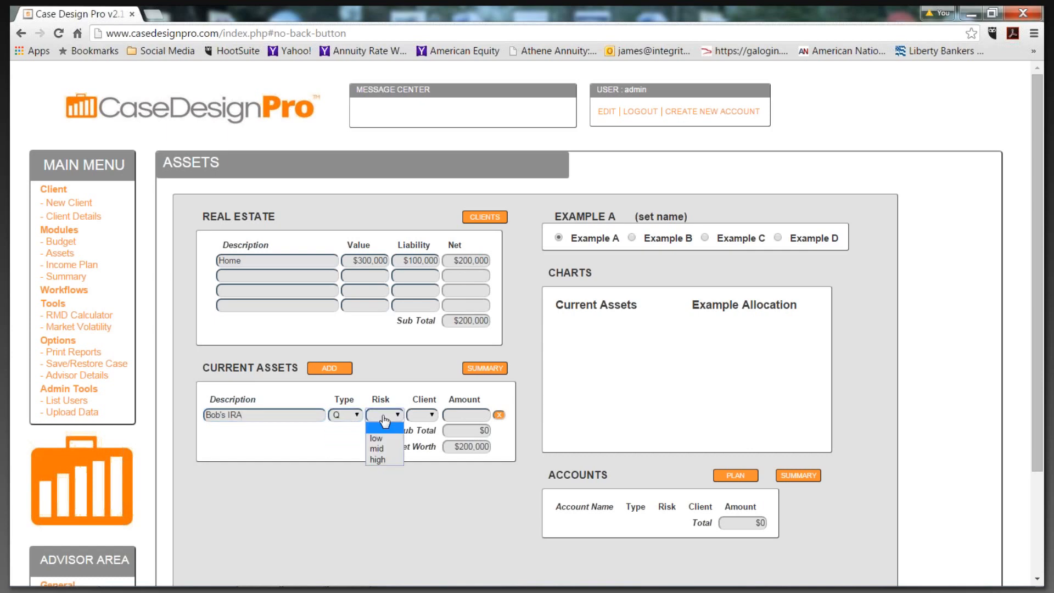
click(377, 459)
click(415, 416)
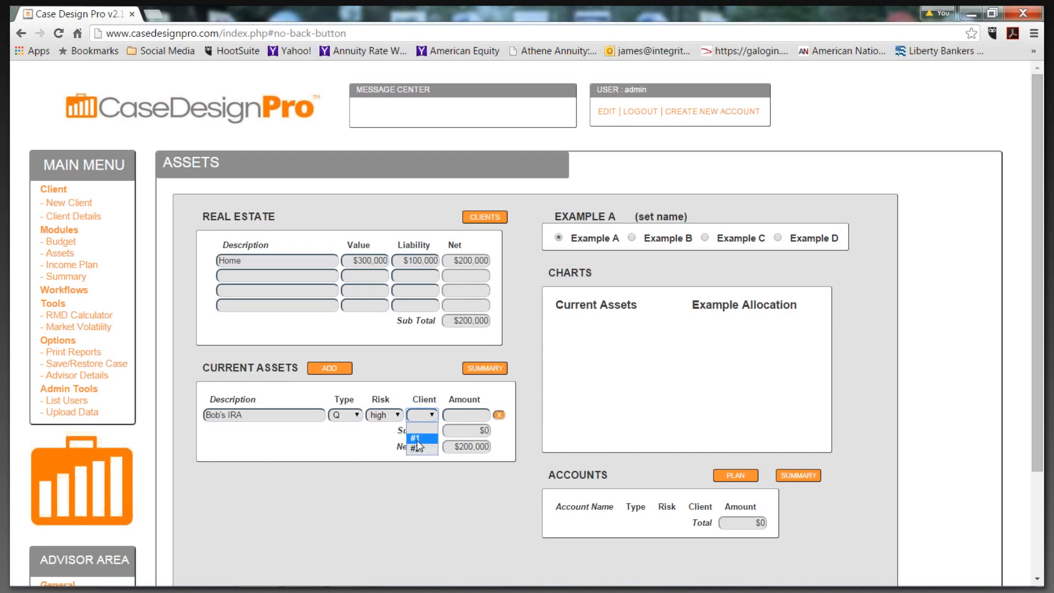
click(417, 439)
click(466, 413)
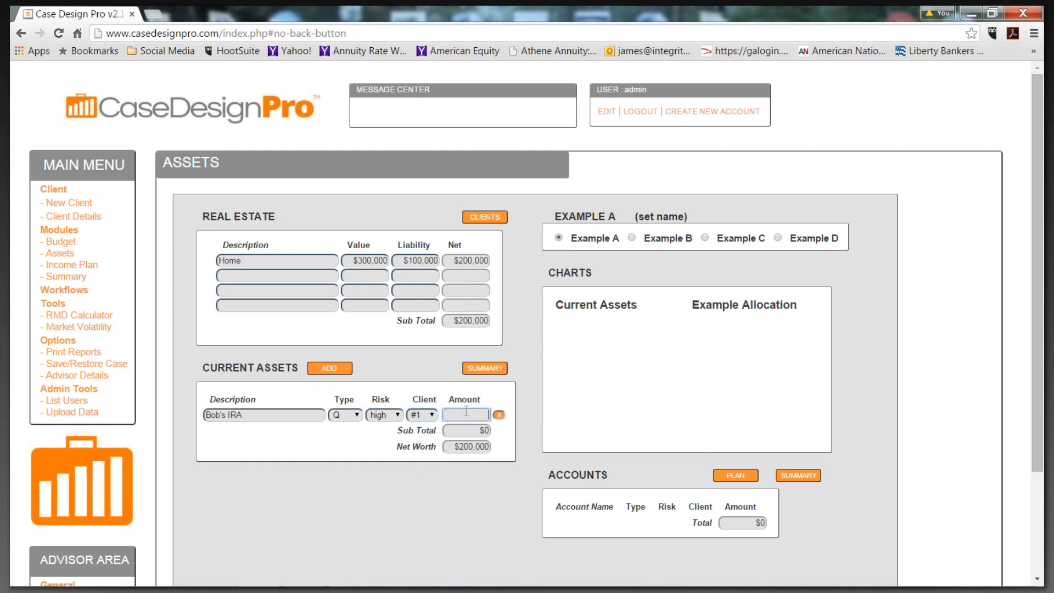
text(200000)
click(337, 453)
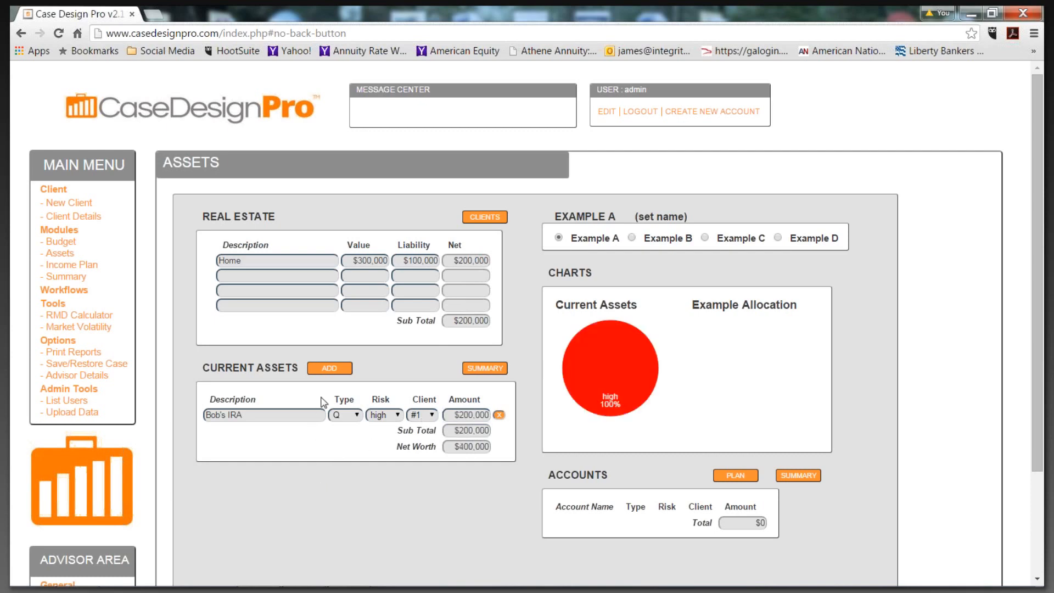
- Add a second current asset and describe it as client #1's NQ, using the client's first name
click(330, 368)
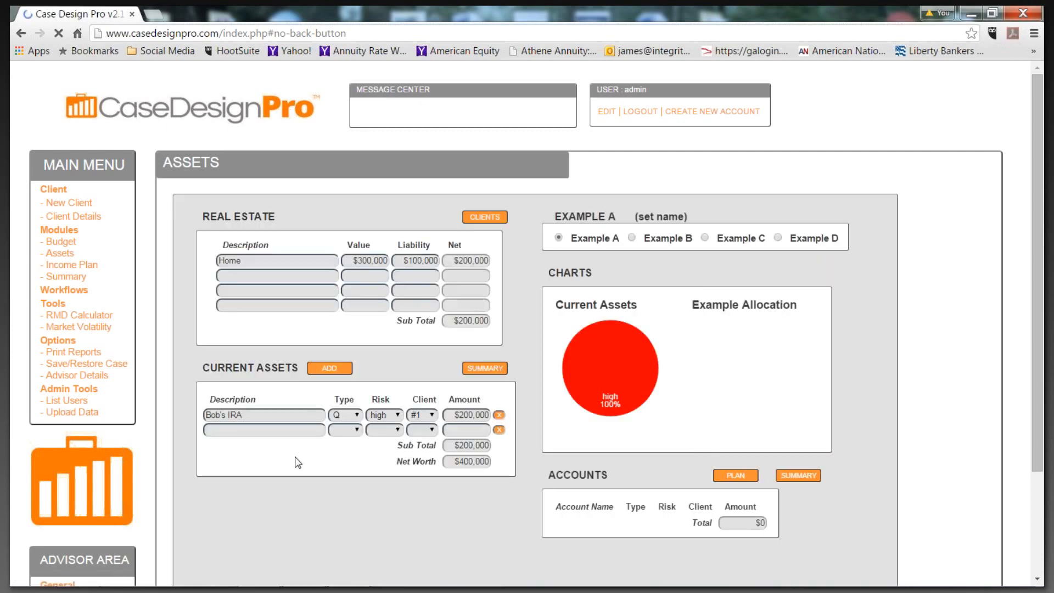
click(255, 430)
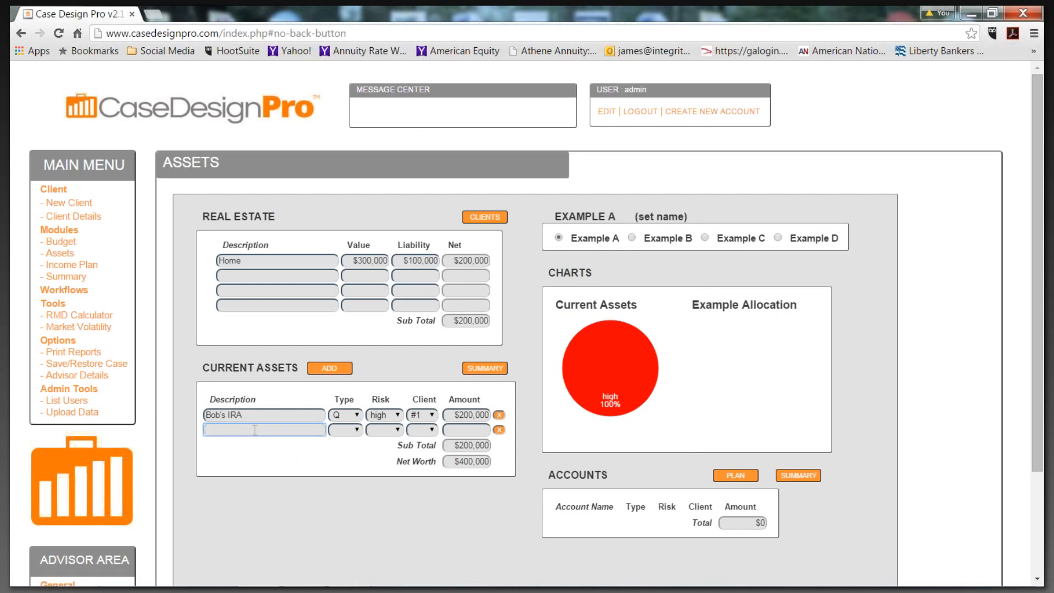
text(Mo)
text(b)
text('s)
key(BackSpace)
key(BackSpace)
key(BackSpace)
key(BackSpace)
key(BackSpace)
key(BackSpace)
text(Bob's NQ)
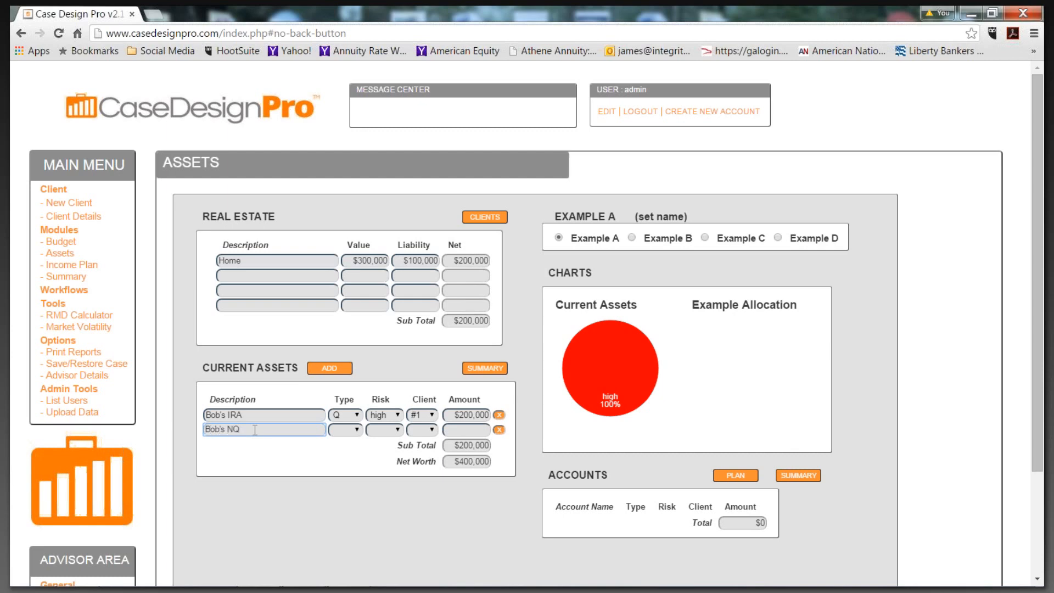
- Set client #1's NQ asset to type NQ, mid risk, client #1 and an amount of $200,000
click(351, 430)
click(338, 464)
click(384, 430)
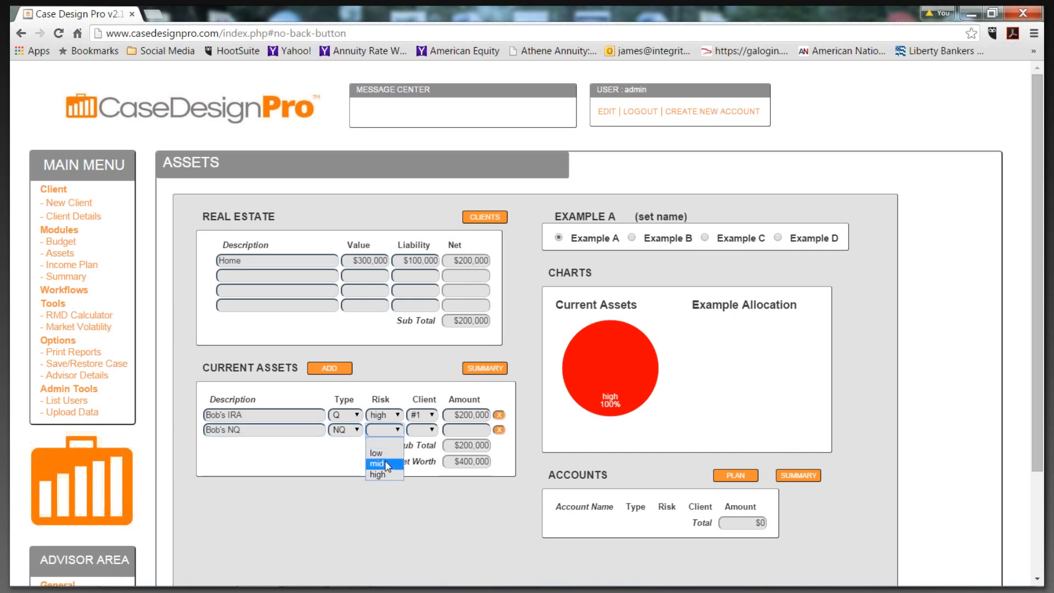
click(384, 463)
click(421, 430)
click(424, 453)
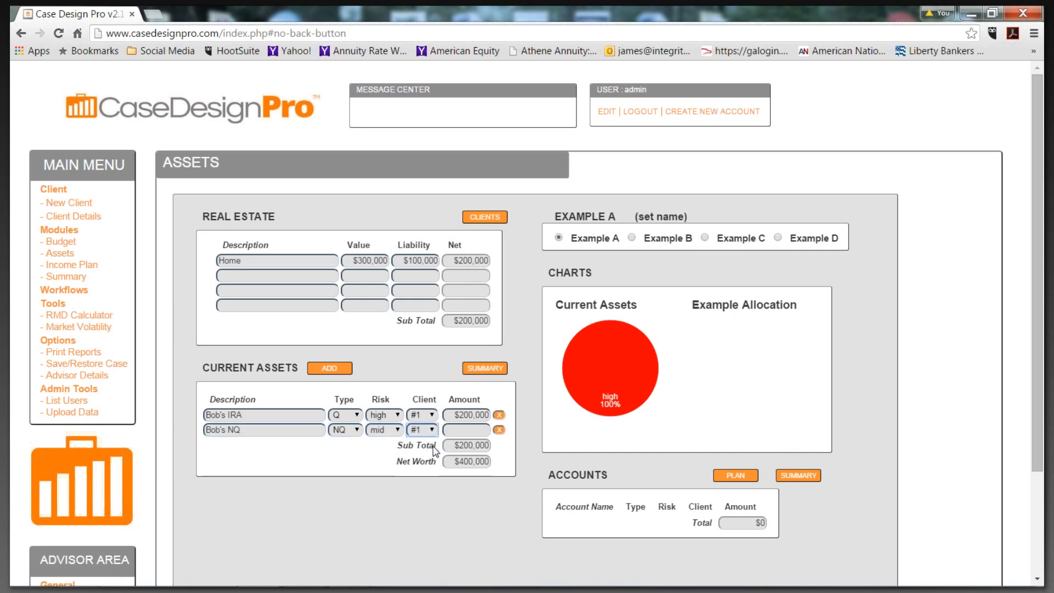
click(459, 430)
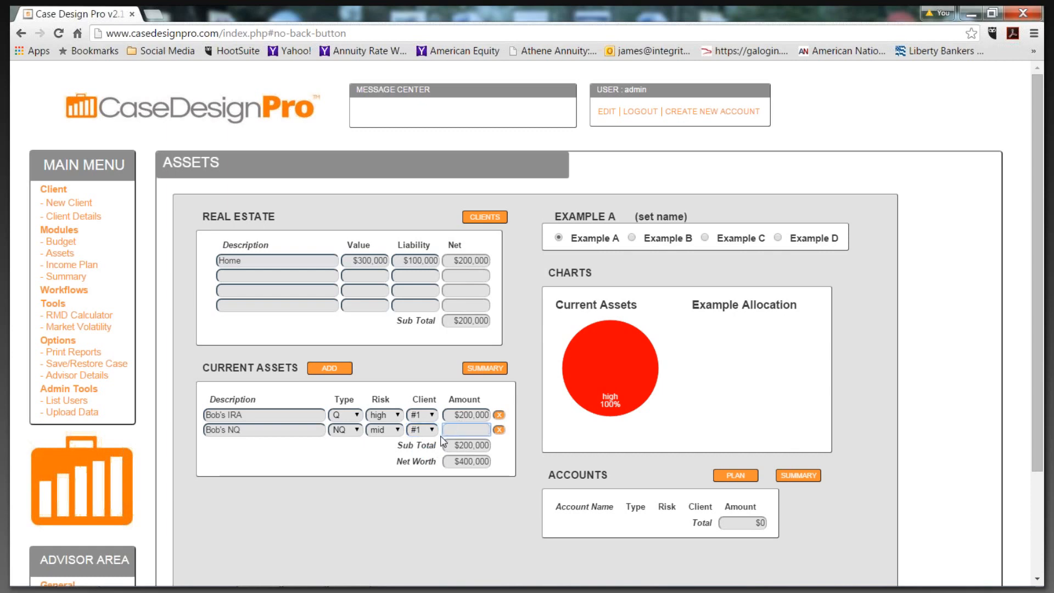
text(200000)
click(318, 471)
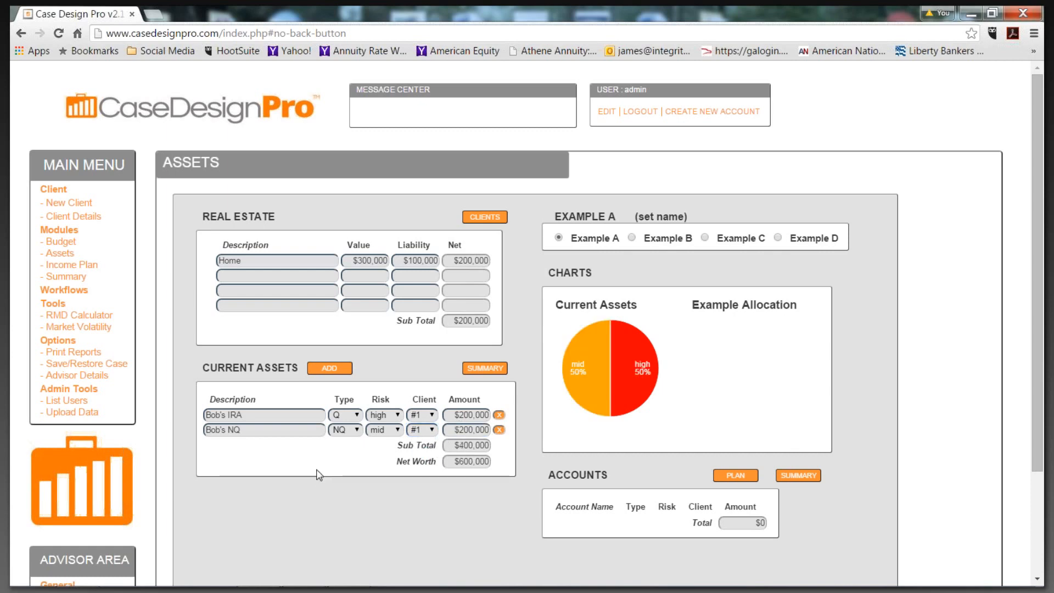
- Add a third current asset and describe it as client #2's IRA, using the client's first name
click(334, 370)
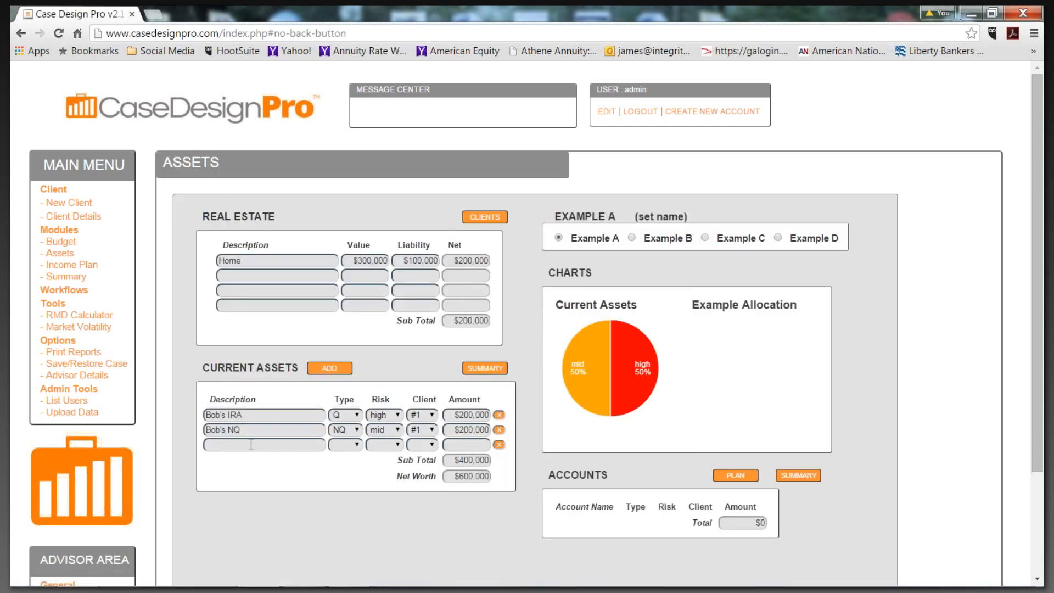
click(250, 444)
text(Mary)
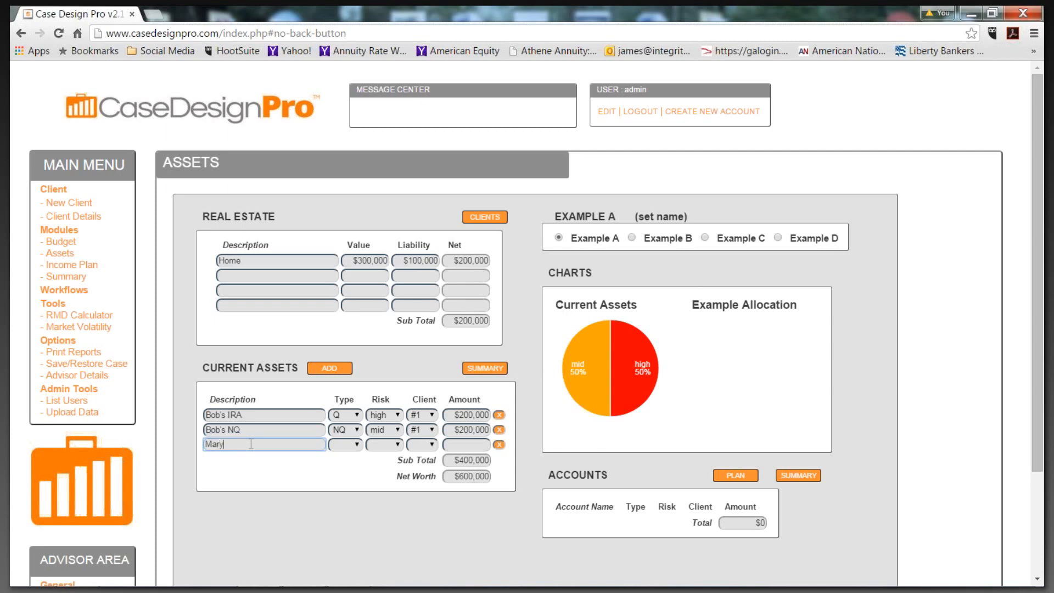
text('s IRA)
- Set client #2's IRA to type Q, high risk, client #2 and an amount of $200,000
click(351, 444)
click(347, 468)
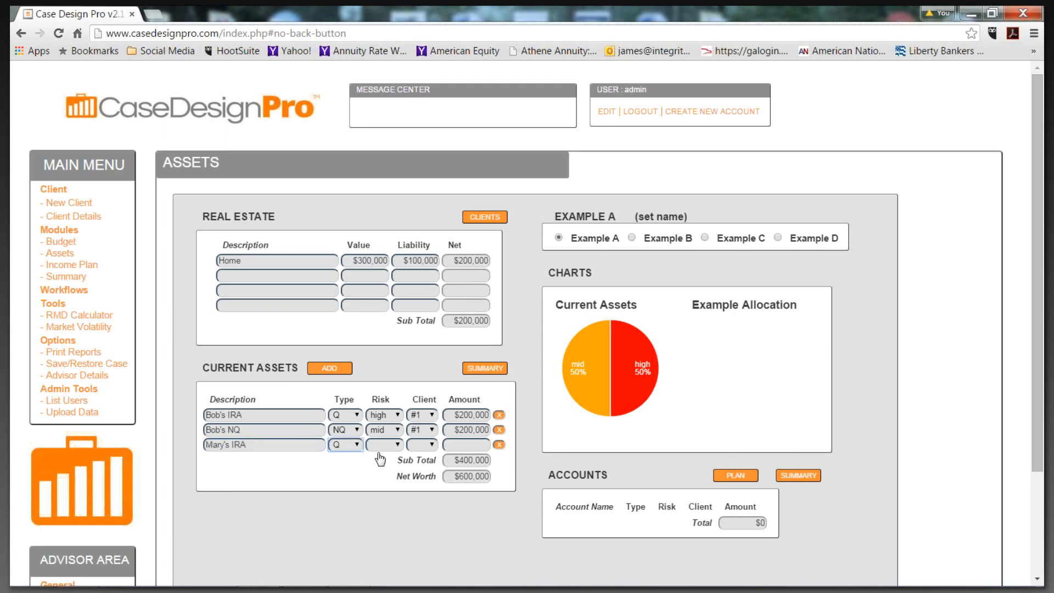
click(384, 446)
click(383, 488)
click(423, 444)
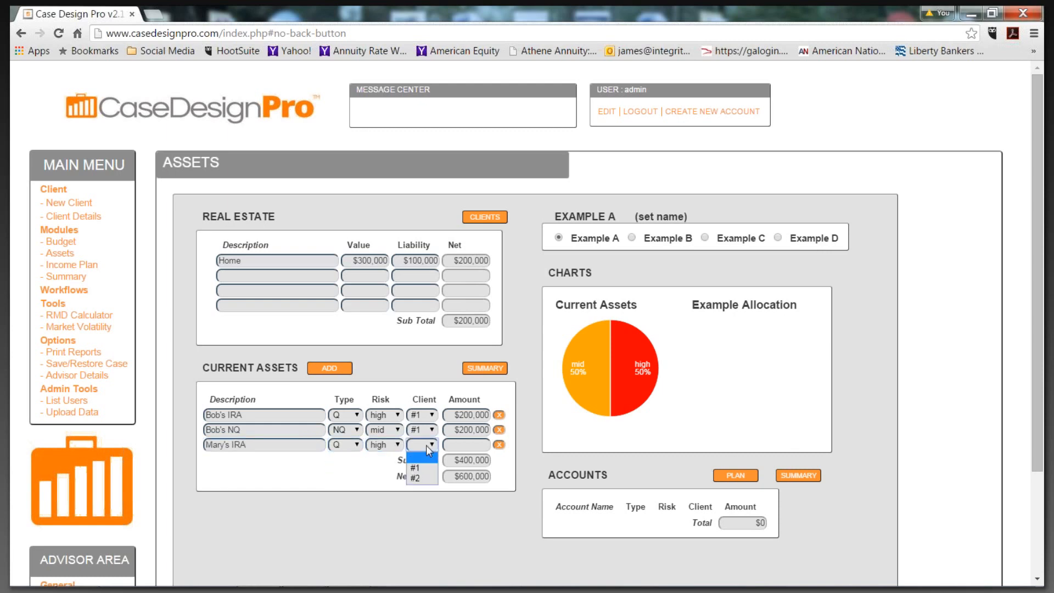
click(422, 477)
click(459, 445)
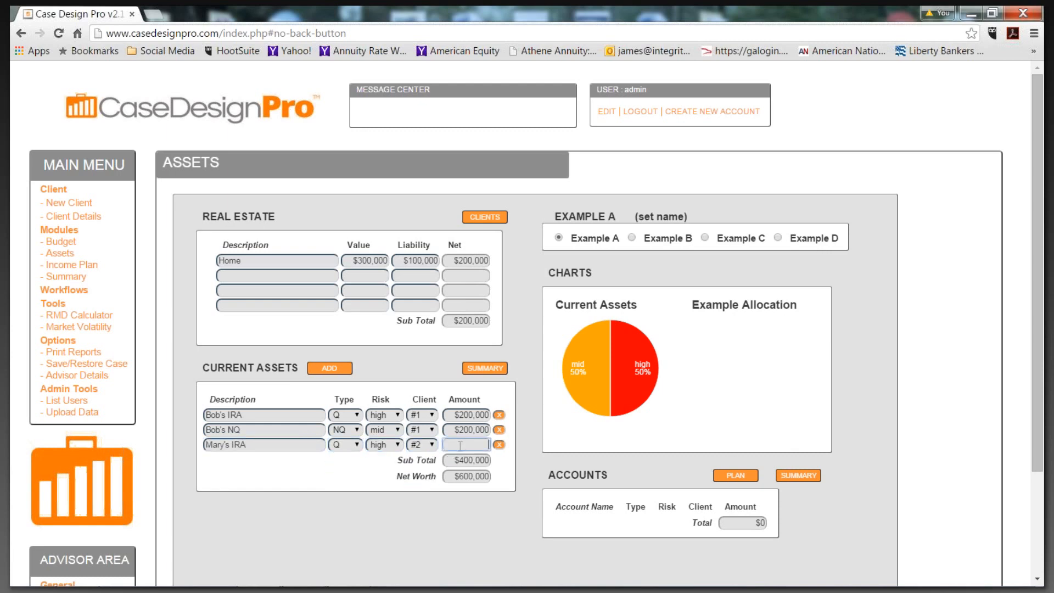
text(200000)
click(349, 486)
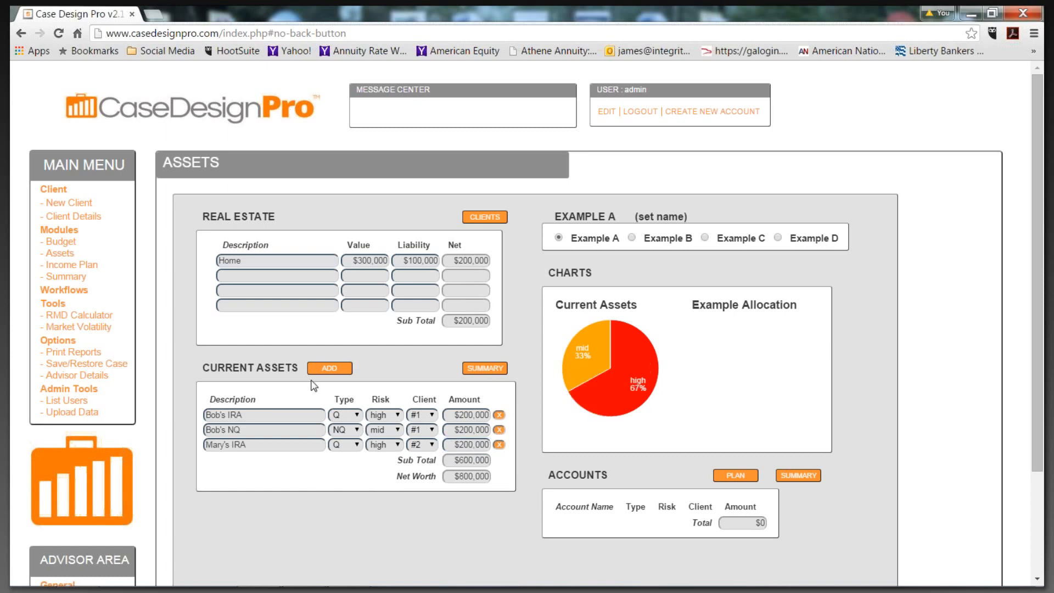
- Add a fourth current asset and describe it as client #2's NQ, using the client's first name
click(323, 369)
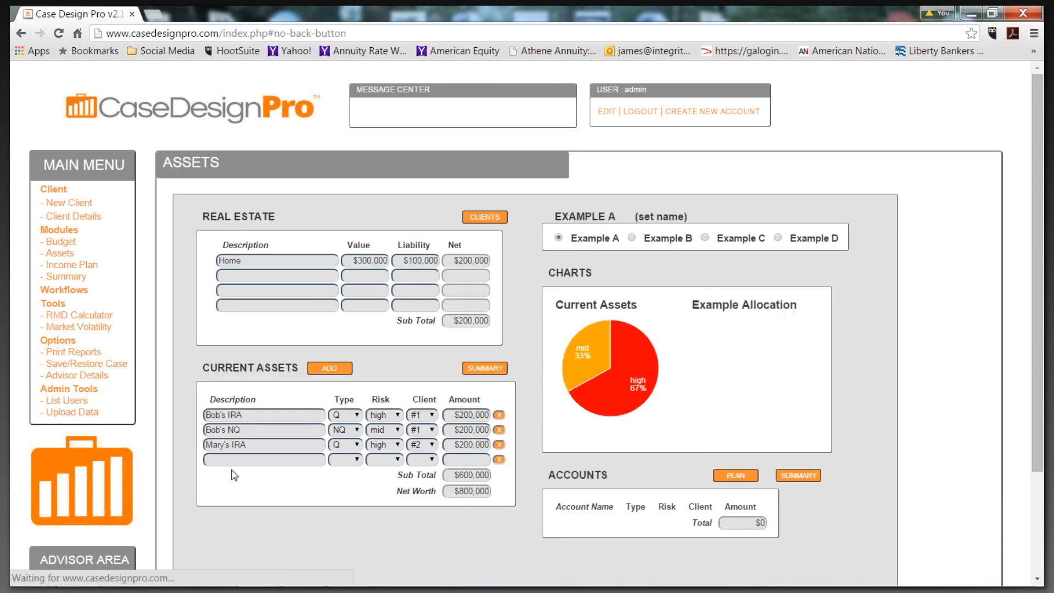
text(Ma)
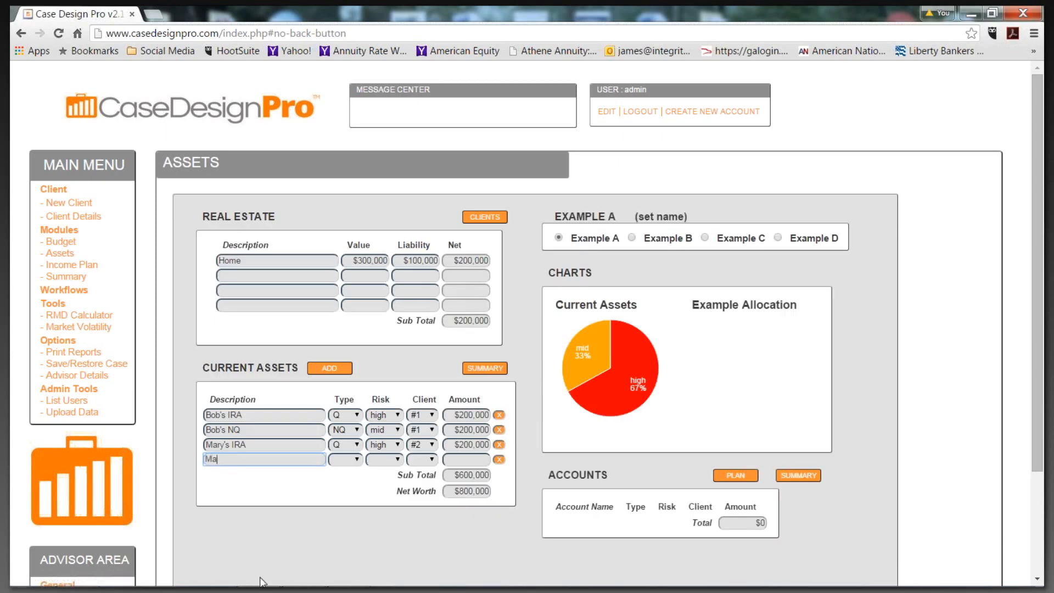
text(ry's NQ)
- Set client #2's NQ asset to type NQ, mid risk, client #2 and an amount of $200,000
click(355, 461)
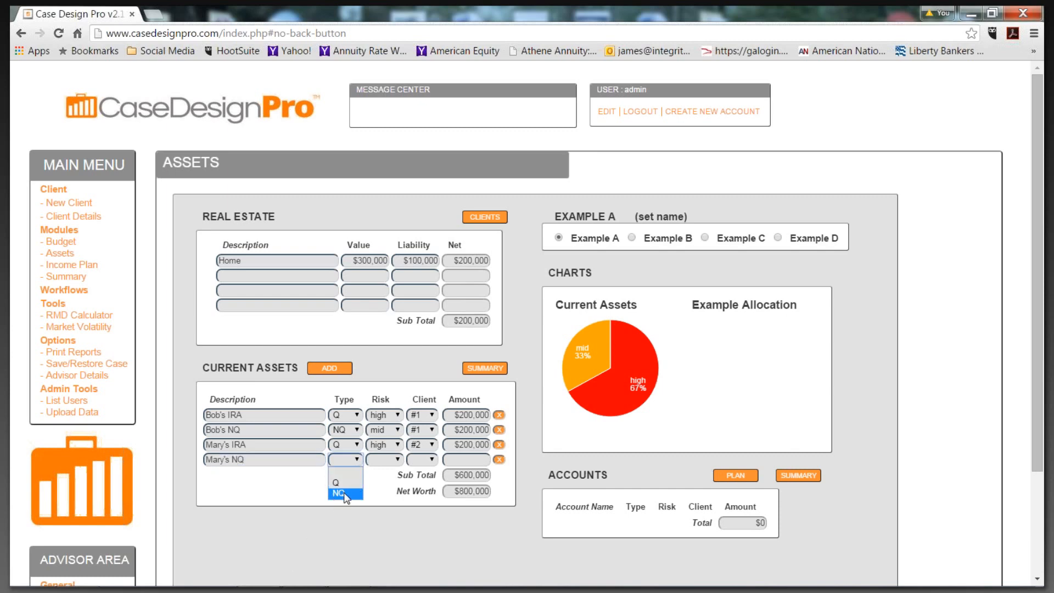
click(340, 501)
click(391, 461)
click(381, 494)
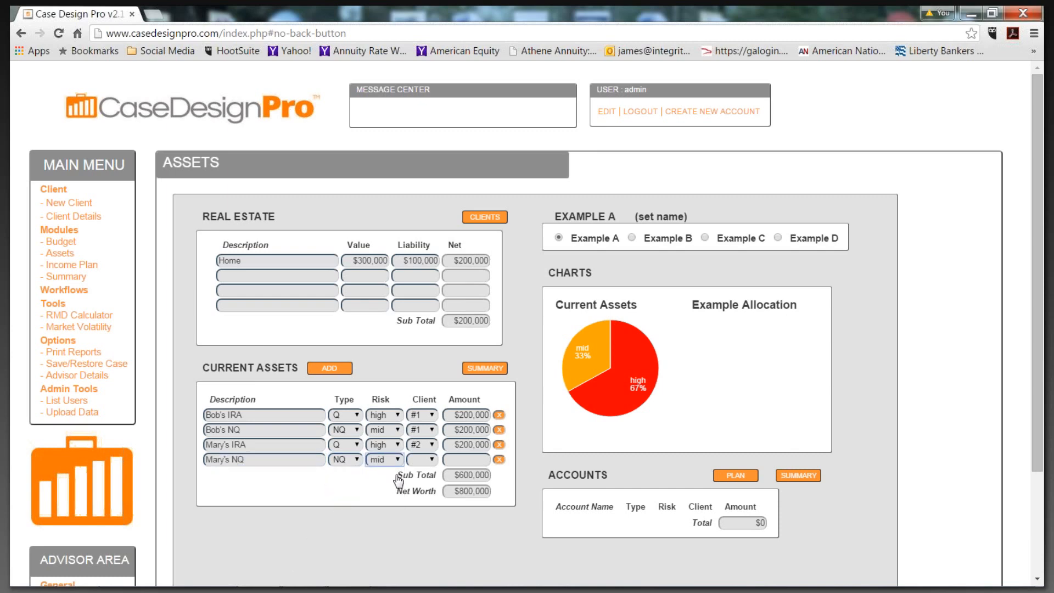
click(429, 460)
click(429, 492)
click(449, 461)
text(200000)
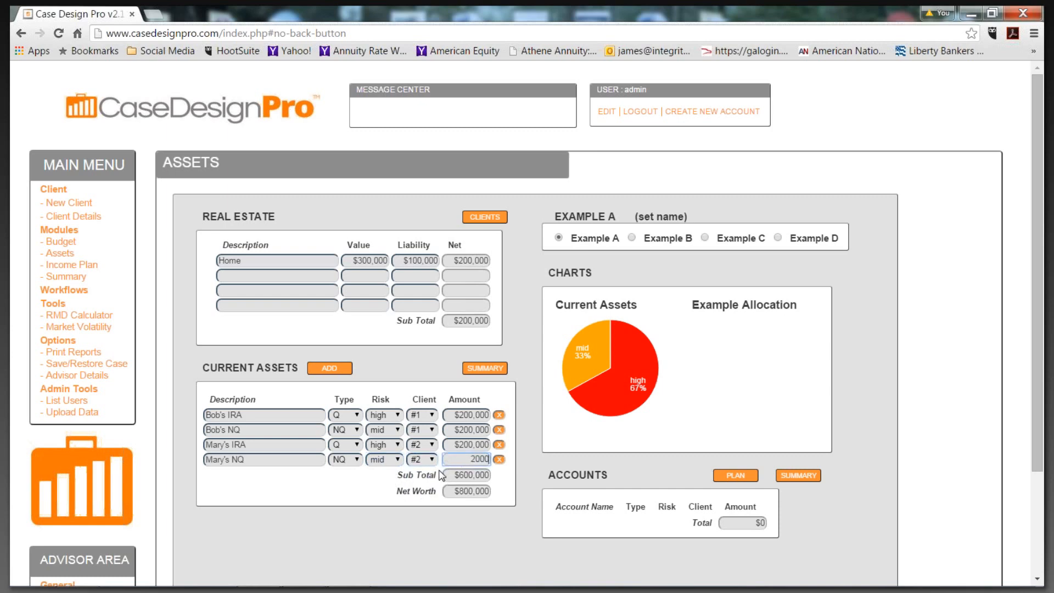
click(355, 496)
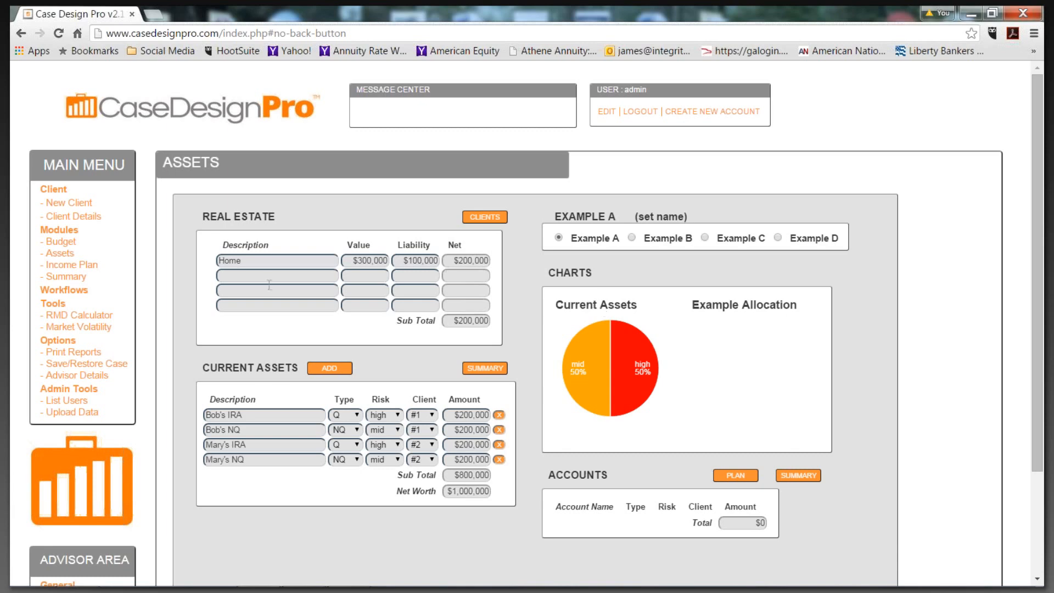
- Open the income plan, accept the default horizon notice, and start a new goal named Goal with a 3% inflation rate
click(77, 264)
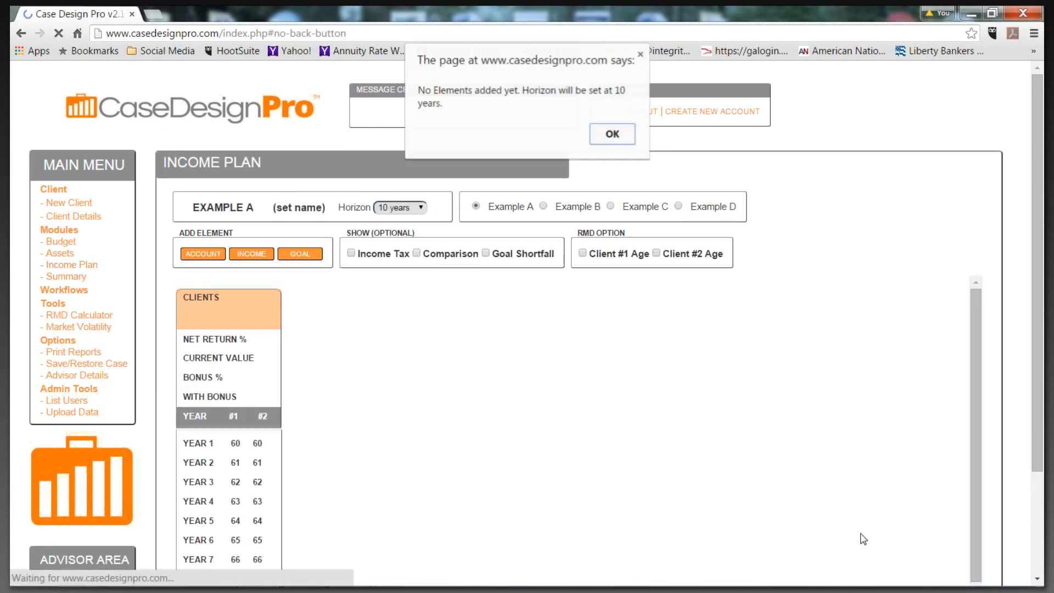
click(614, 135)
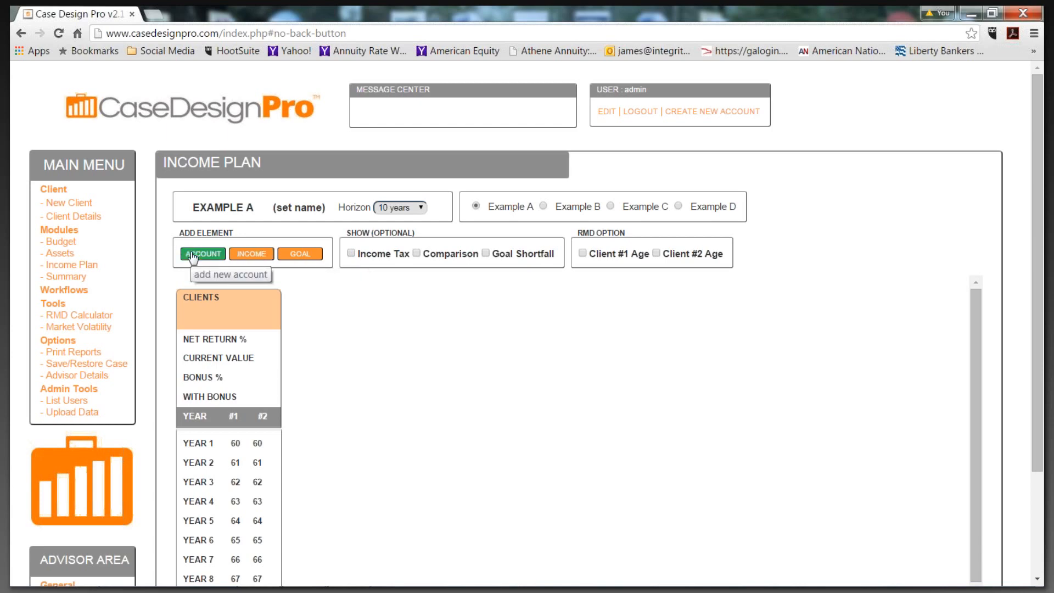
click(294, 261)
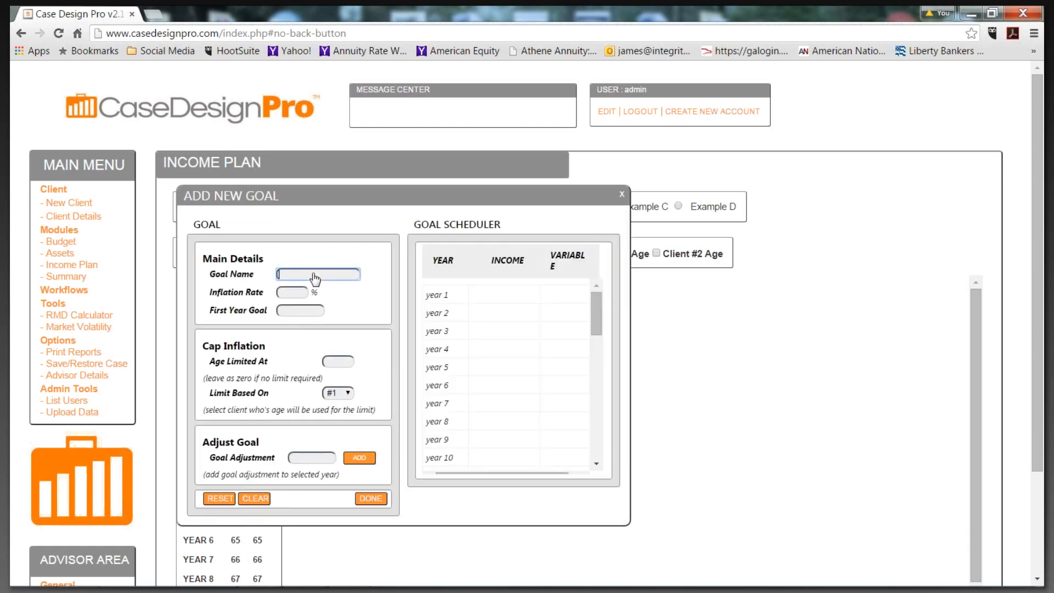
text(Goal)
click(298, 294)
text(3)
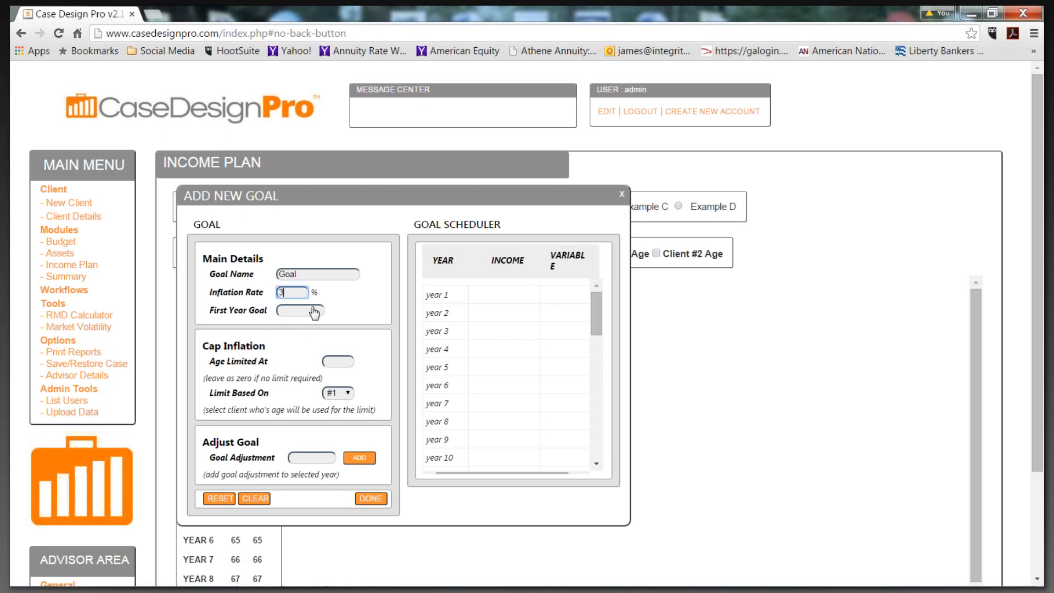
- Add a goal adjustment of $65,000 in year 7 and save the goal to the plan
click(294, 461)
text(65000)
click(464, 409)
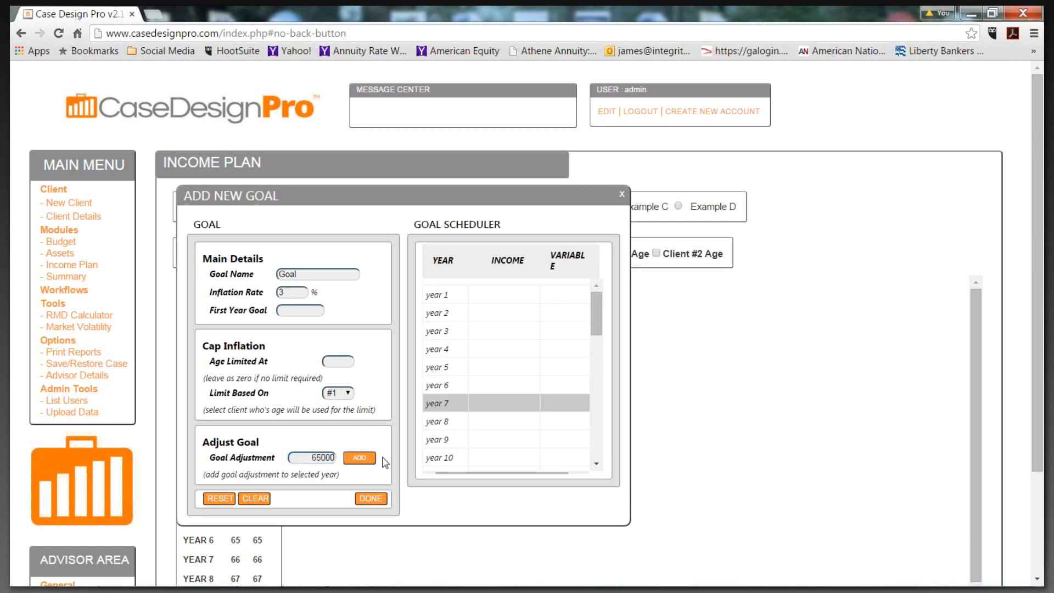
click(359, 457)
click(375, 502)
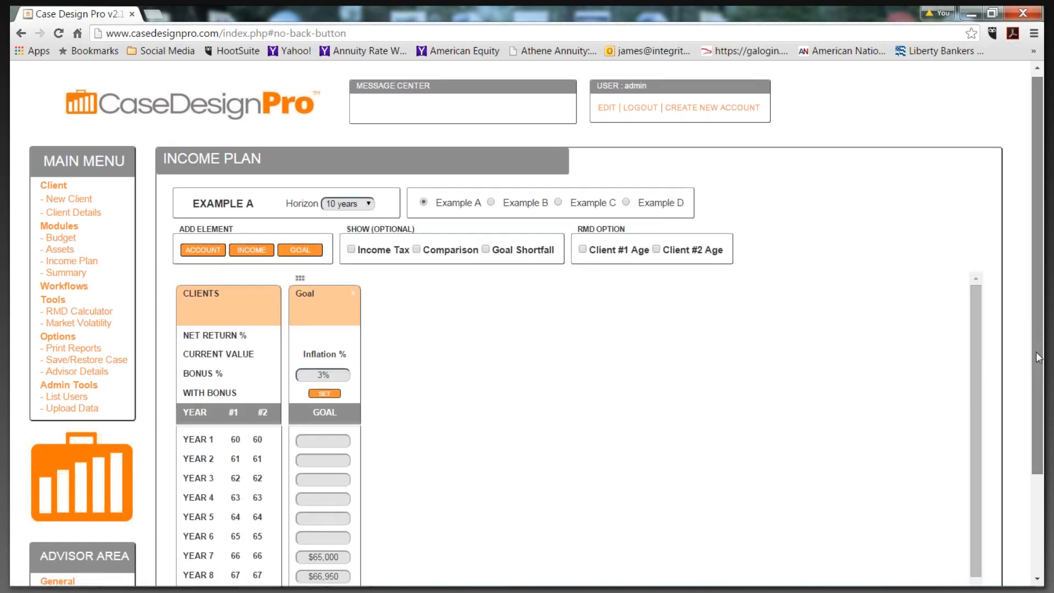
- Set the income plan's horizon to 30 years and look over the yearly goal amounts
scroll(1036, 309, down, 3)
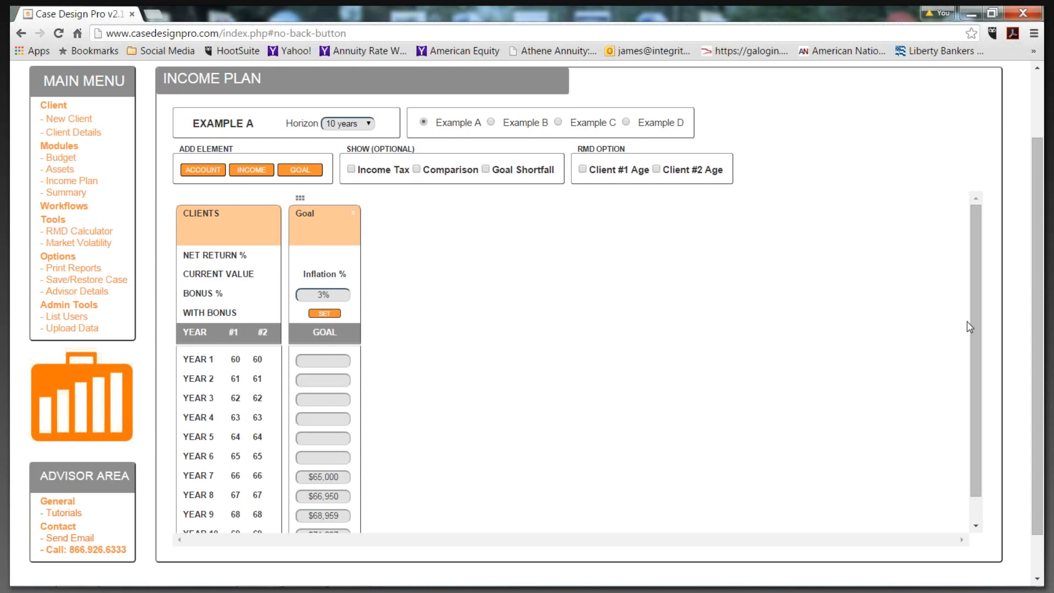
scroll(976, 325, down, 1)
scroll(975, 307, up, 1)
scroll(1038, 337, up, 1)
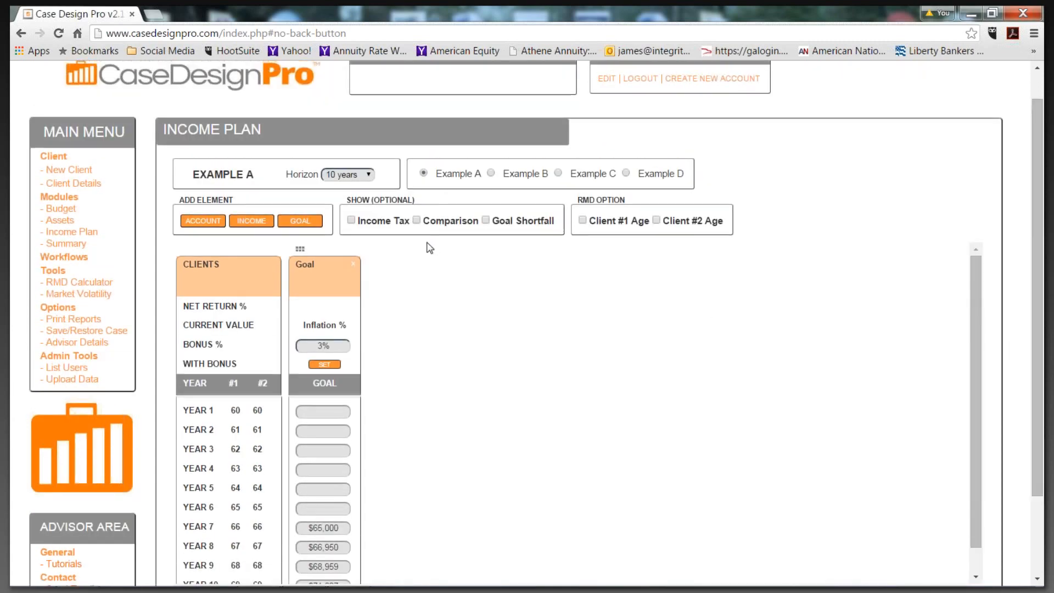
click(362, 177)
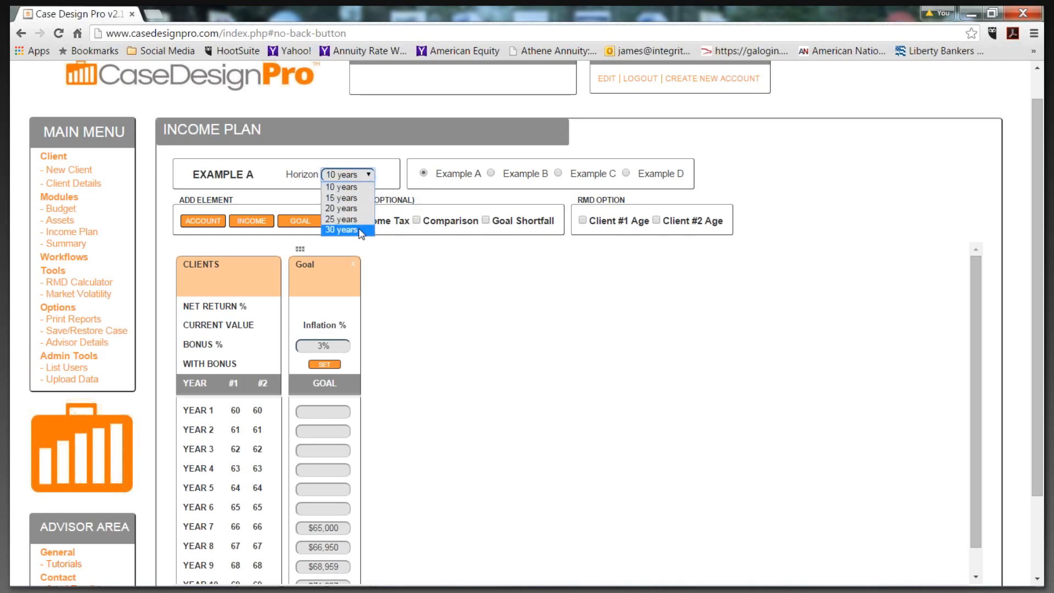
click(361, 230)
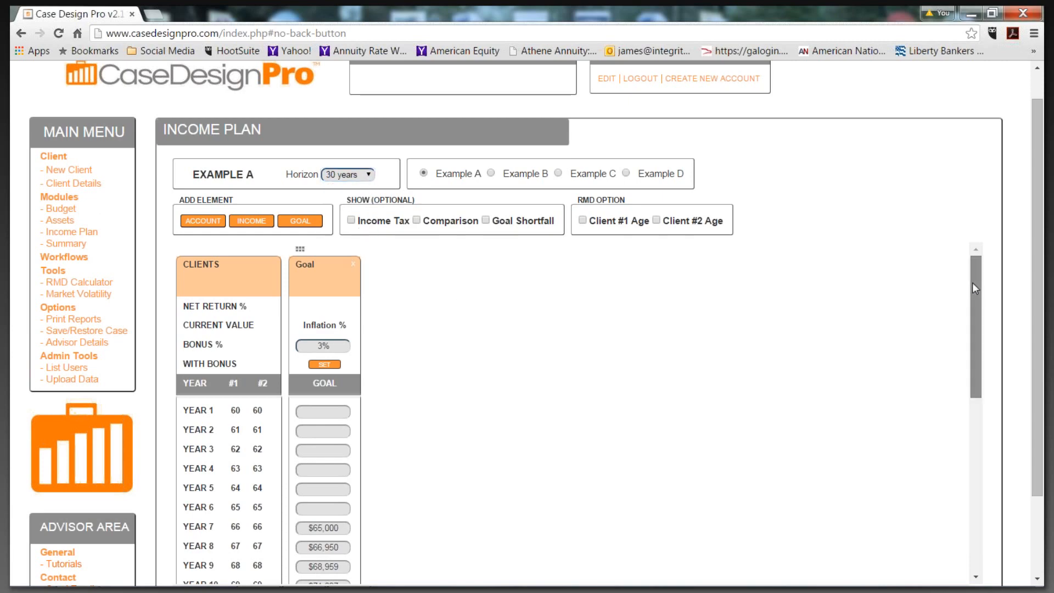
mouse_move(973, 282)
mouse_down()
mouse_move(991, 472)
mouse_move(986, 287)
mouse_up()
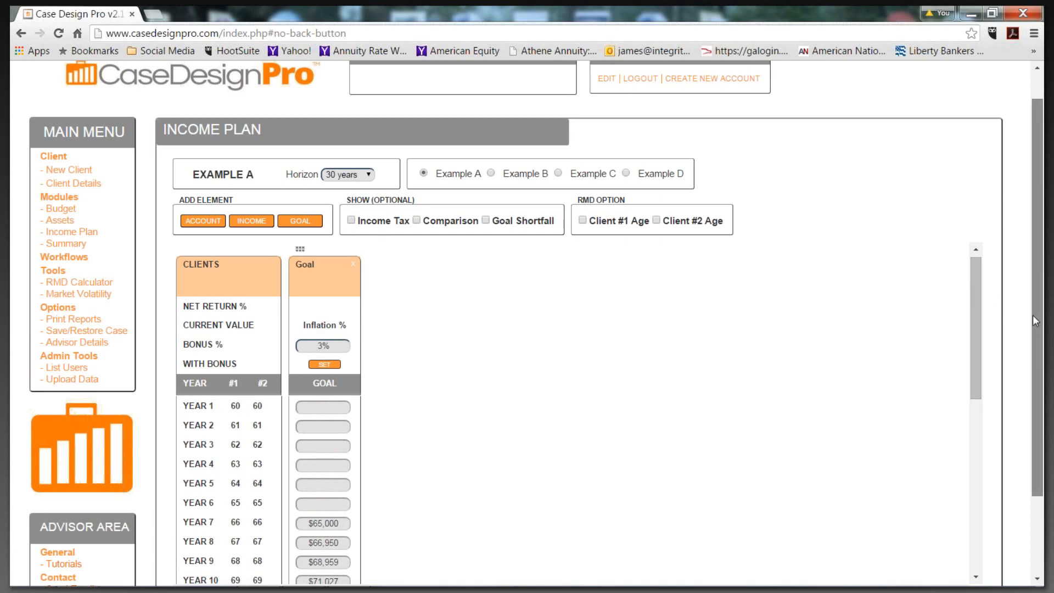
scroll(1033, 314, up, 1)
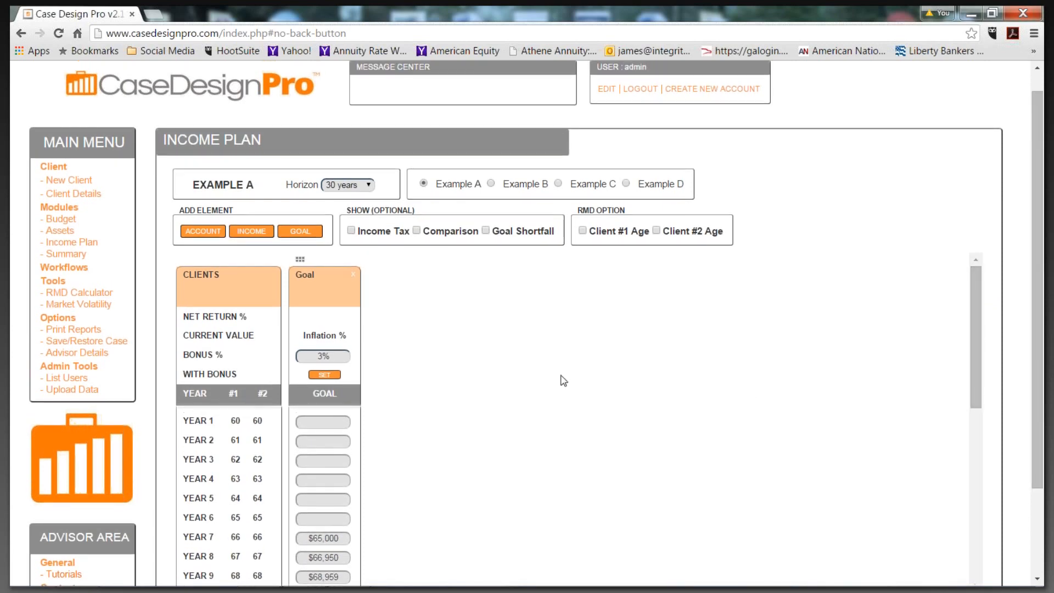
- Start a new income named as client #1's SS, with 2% inflation and a first year income of $20,000
click(252, 231)
click(329, 253)
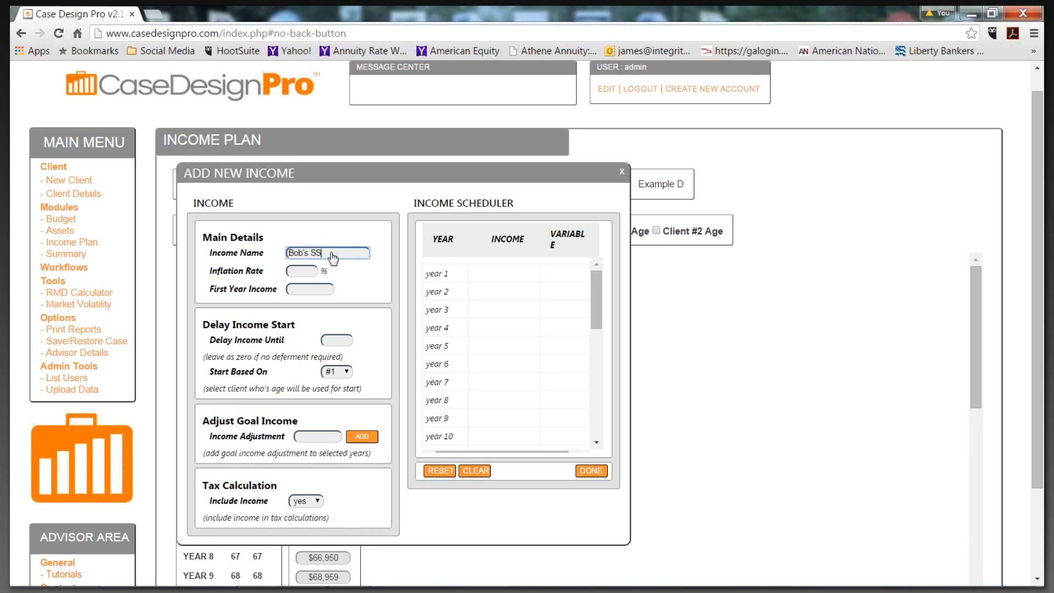
scroll(332, 256, up, 1)
click(313, 300)
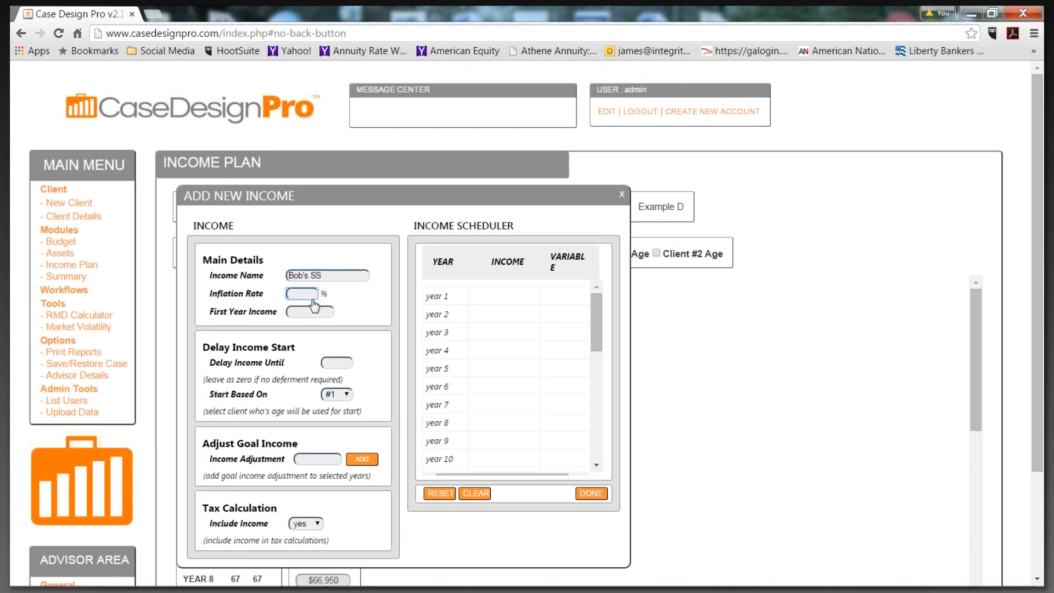
click(325, 317)
text(20000)
- Delay client #1's SS income until age 66 and save it to the plan
click(344, 364)
text(66)
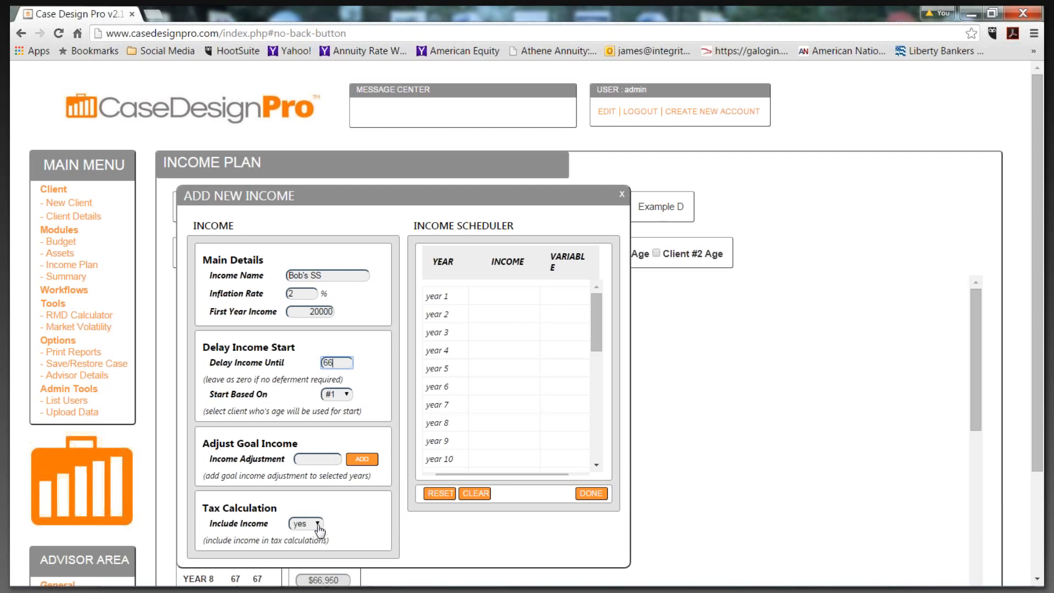
click(593, 494)
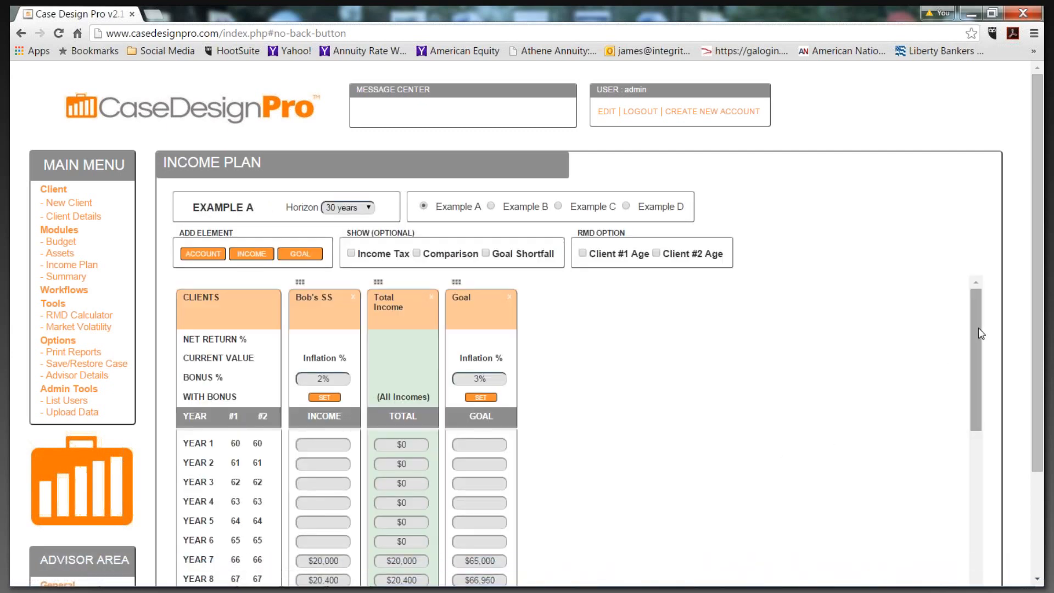
- Start a second income named as client #2's SS, with 2% inflation and a first year income of $18,000
drag(981, 333, 980, 355)
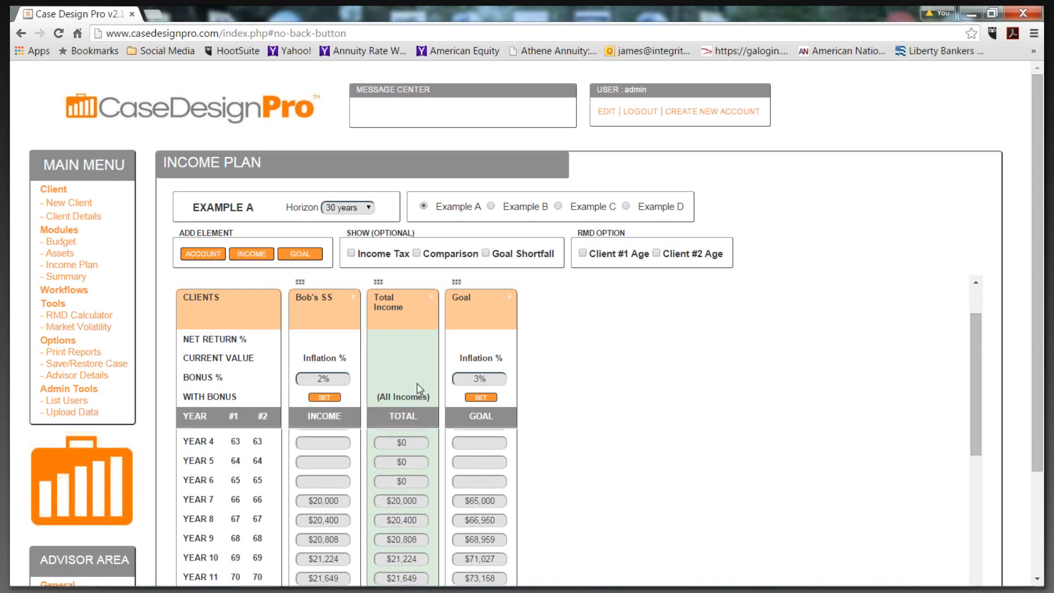
click(253, 254)
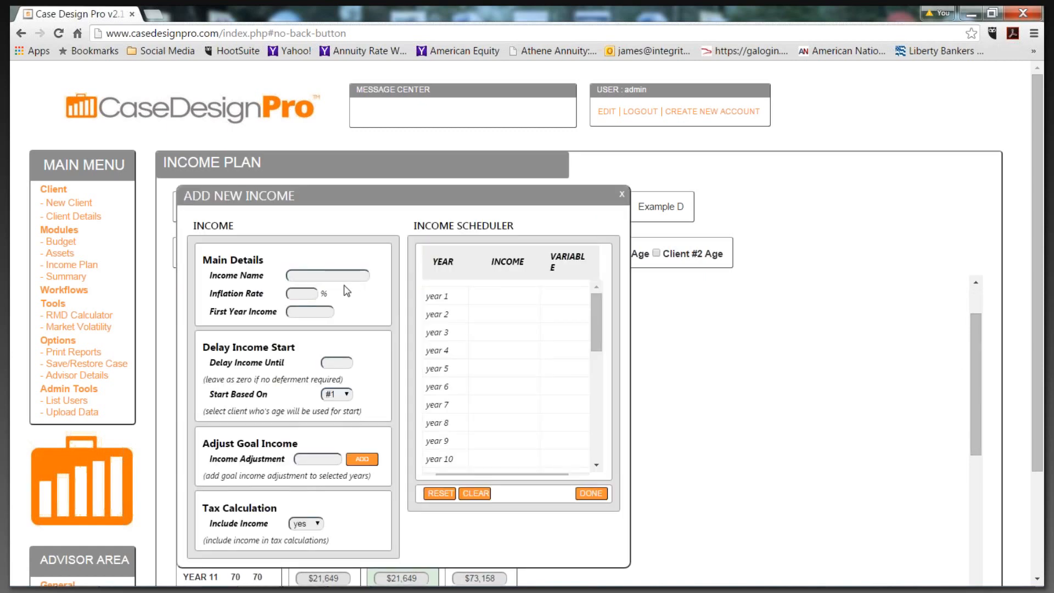
text(Mary's SS)
click(304, 295)
text(2)
click(305, 312)
text(18000)
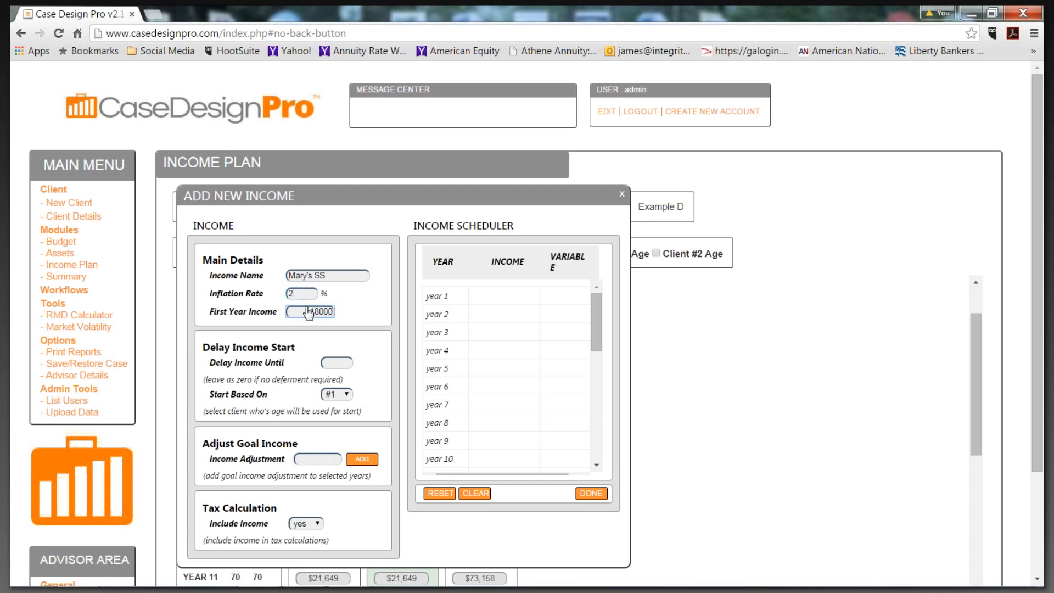
- Delay client #2's SS income until age 66, base its start on client #2, and save it
click(334, 363)
click(345, 395)
click(340, 423)
click(591, 493)
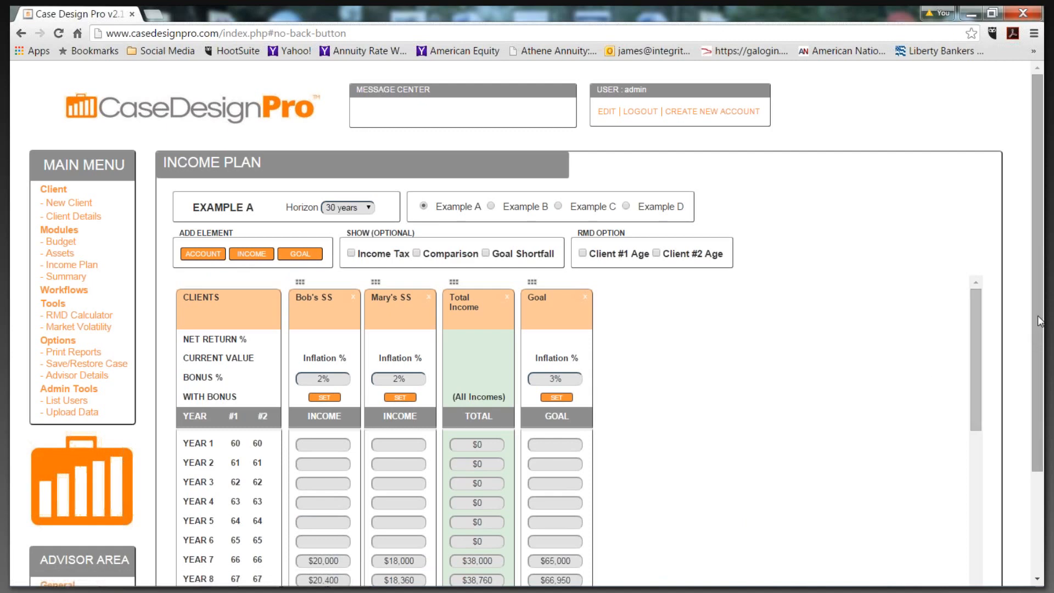
- Show the optional goal shortfall in the income plan, review it, and hide it again
scroll(1038, 326, down, 1)
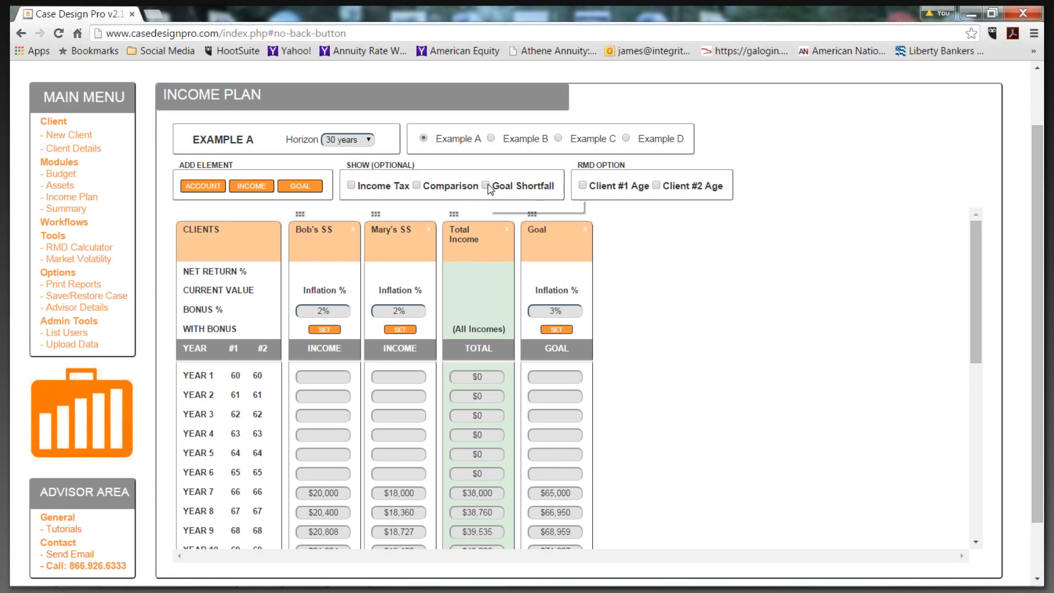
click(488, 187)
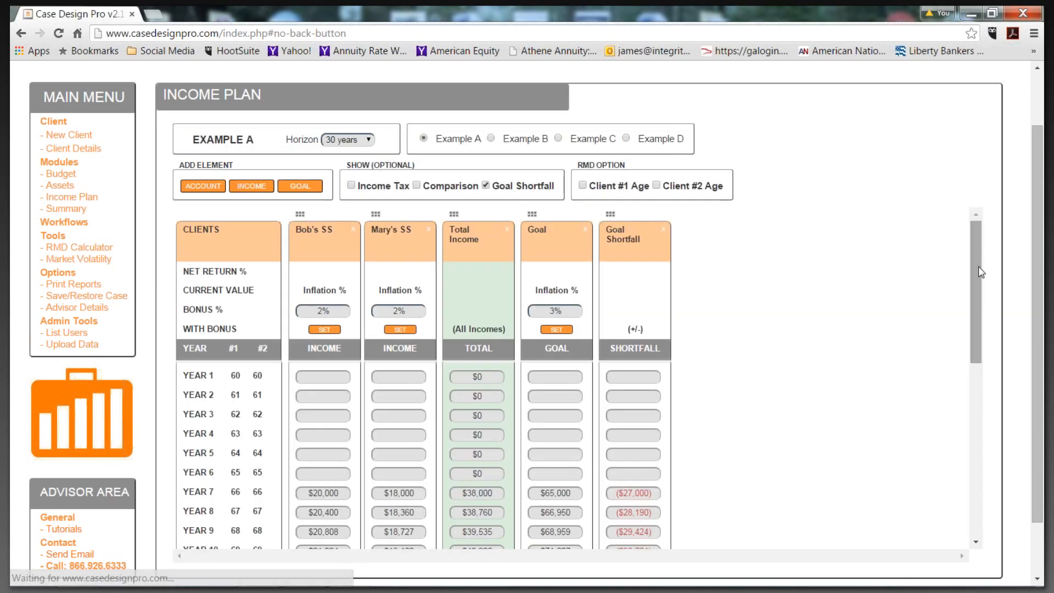
drag(981, 272, 961, 278)
scroll(971, 312, down, 4)
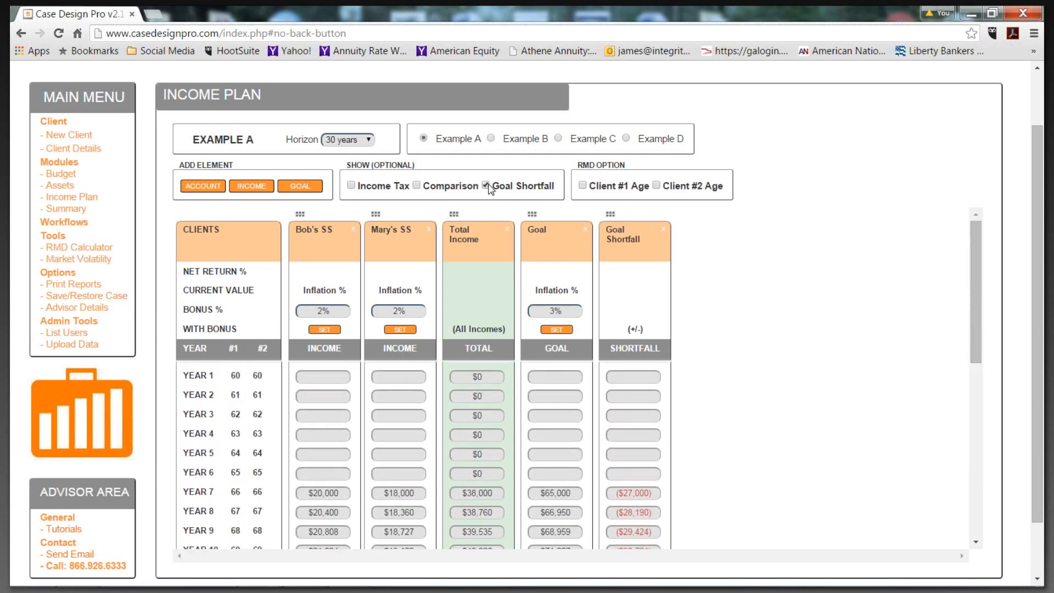
click(488, 188)
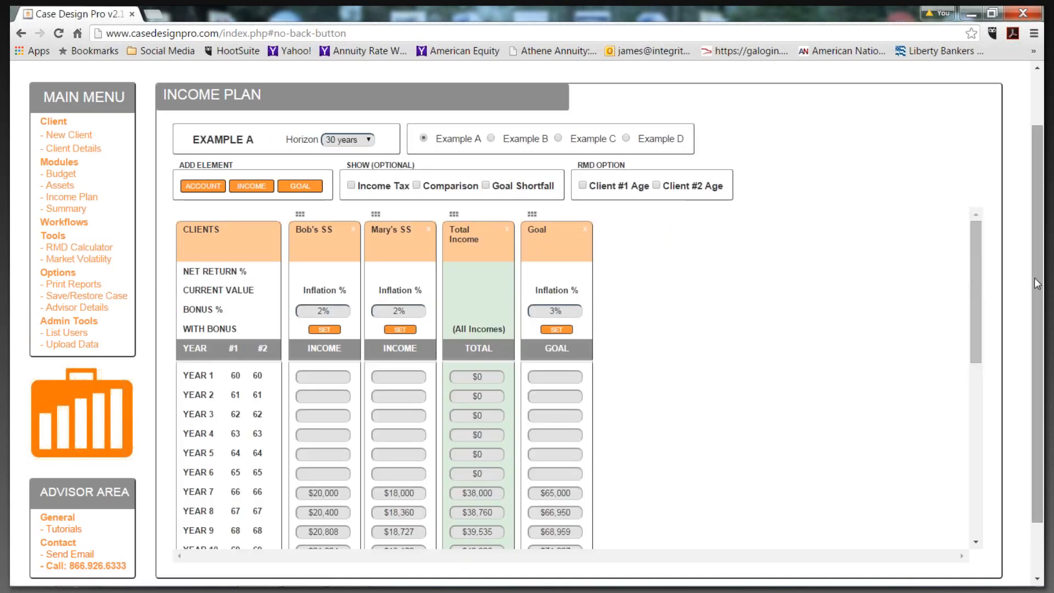
- Show income tax in the income plan and set the tax rate to 15%
drag(1037, 284, 1037, 300)
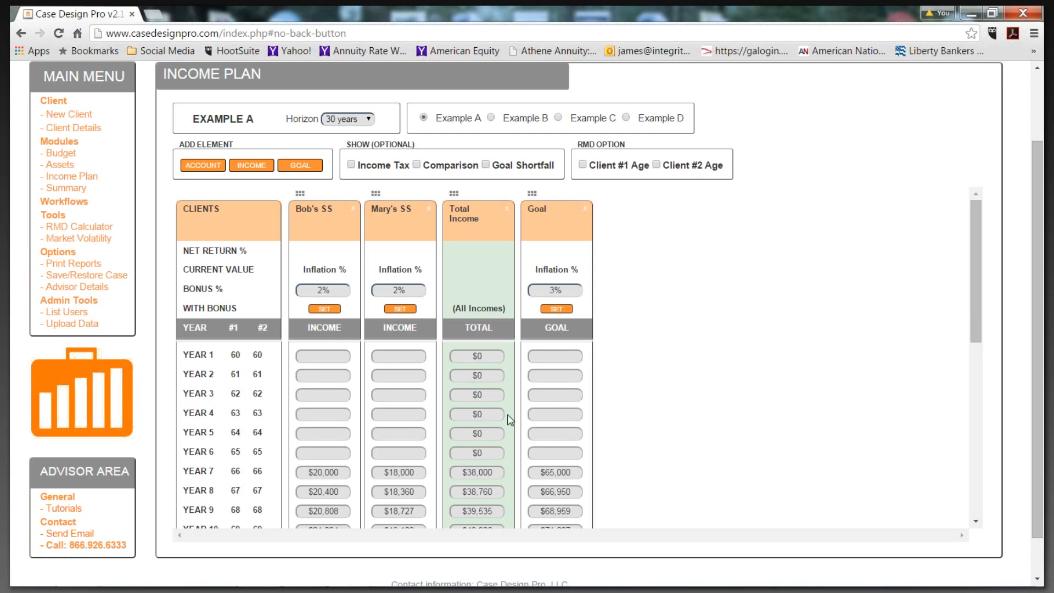
click(351, 165)
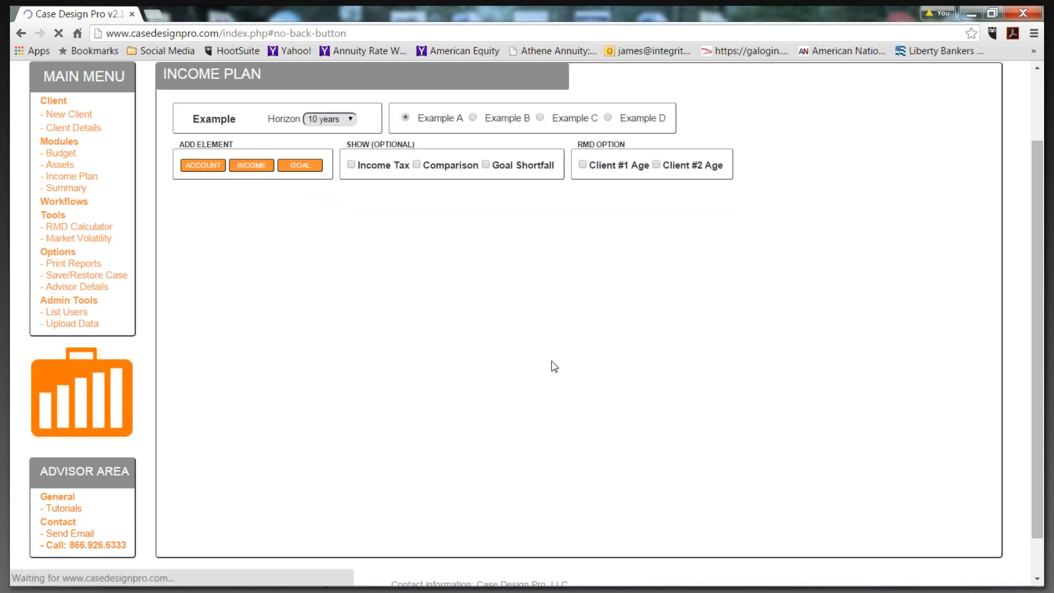
drag(333, 311, 306, 309)
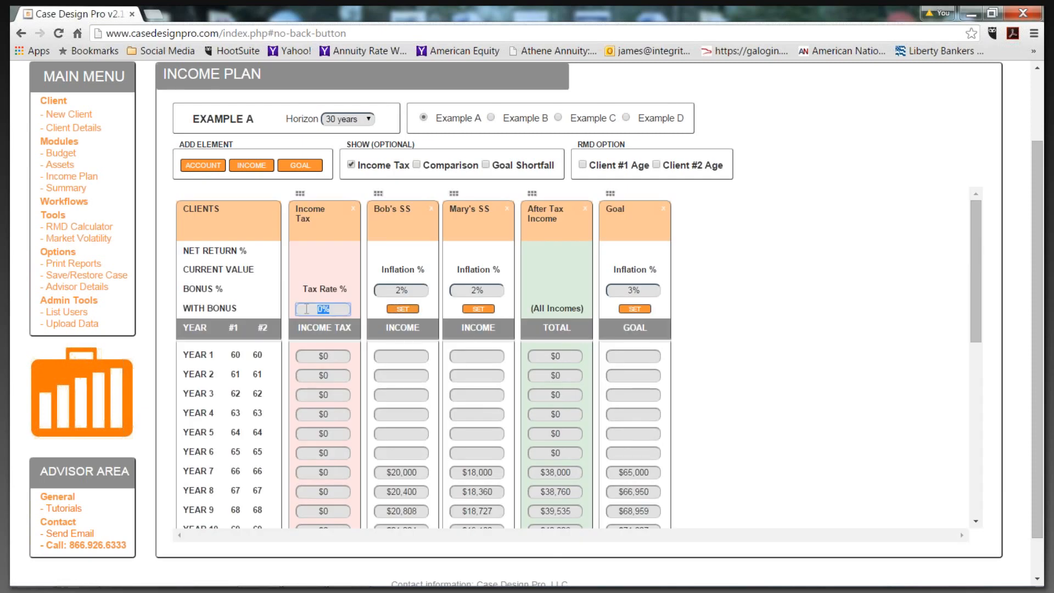
text(15)
click(337, 276)
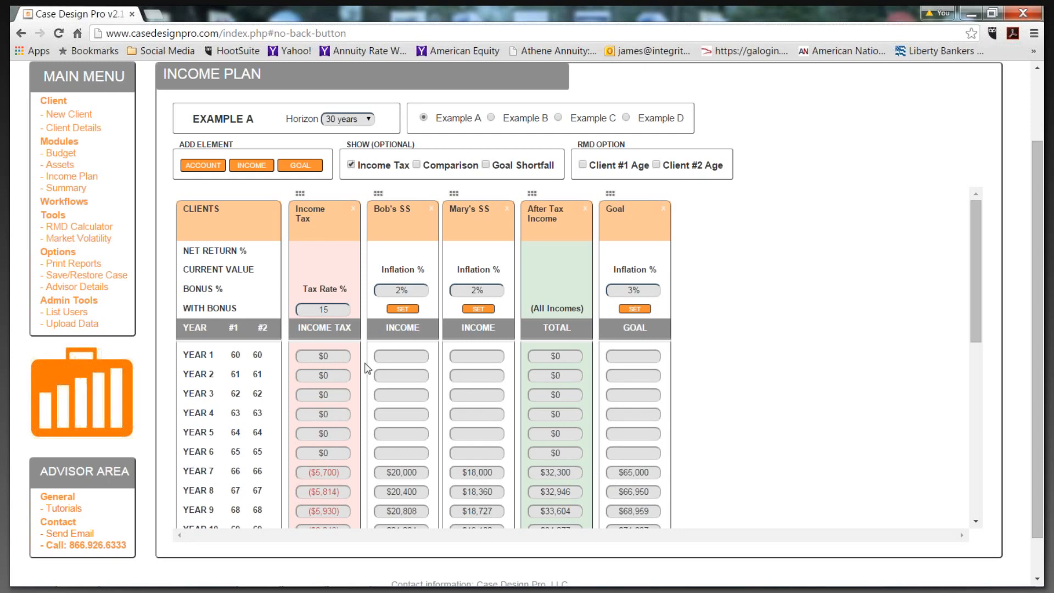
- Clear the income tax rate and remove income tax from the plan
double_click(343, 309)
key(BackSpace)
click(351, 165)
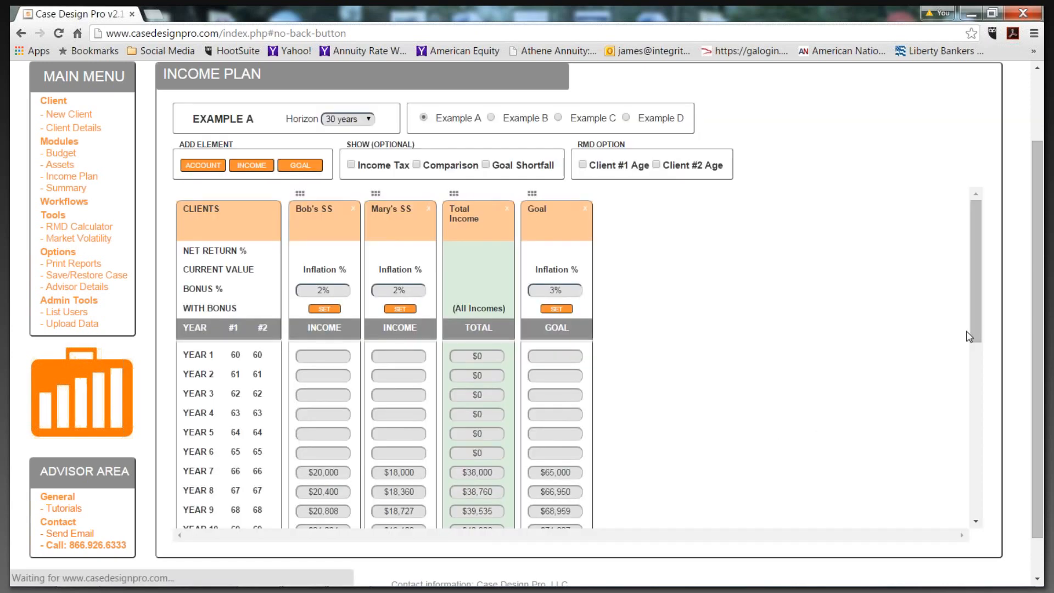
mouse_move(976, 284)
mouse_down()
mouse_move(979, 321)
mouse_move(977, 281)
mouse_up()
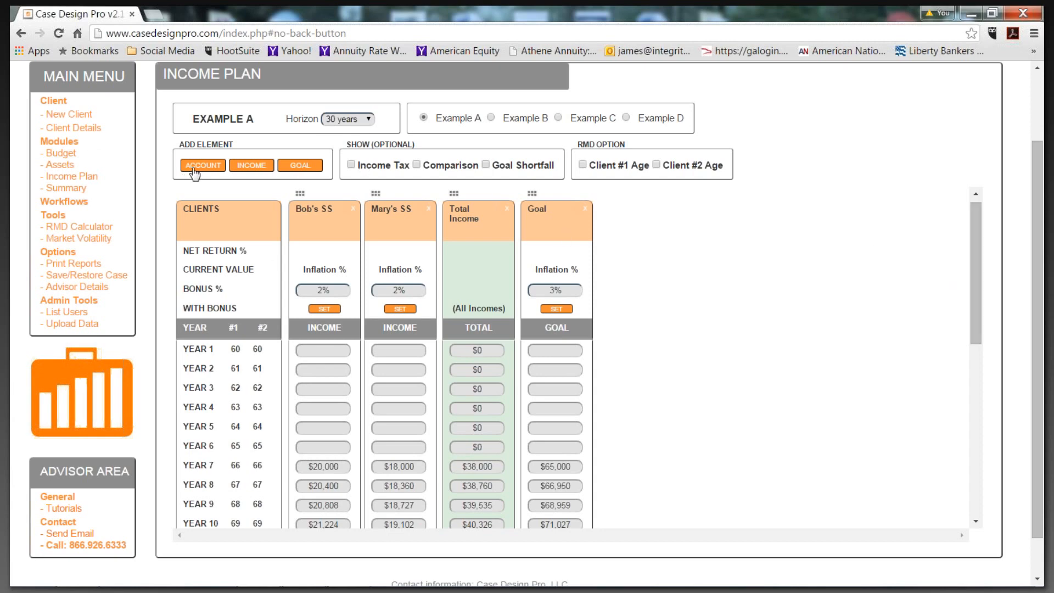
click(198, 165)
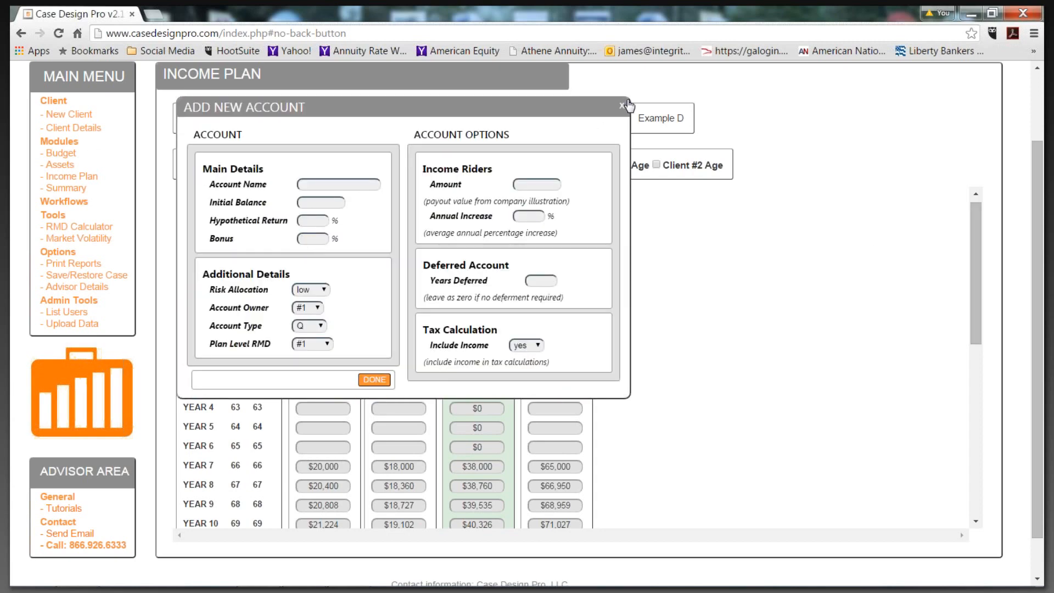
click(622, 105)
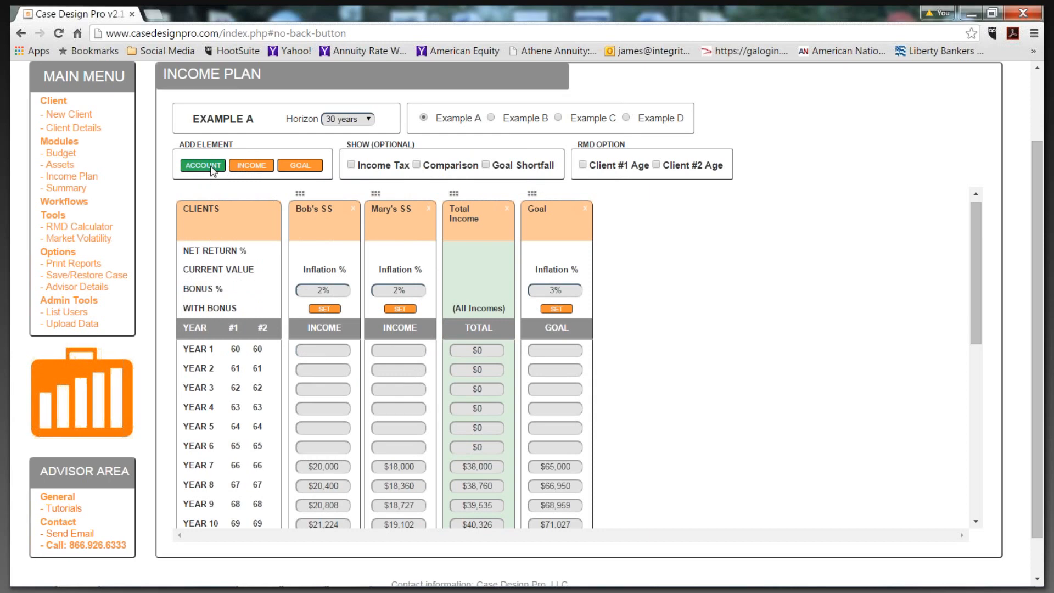
- Start a new account named Annuity with an initial balance of 200000, a 3% hypothetical return and an 8% bonus
click(211, 173)
click(325, 186)
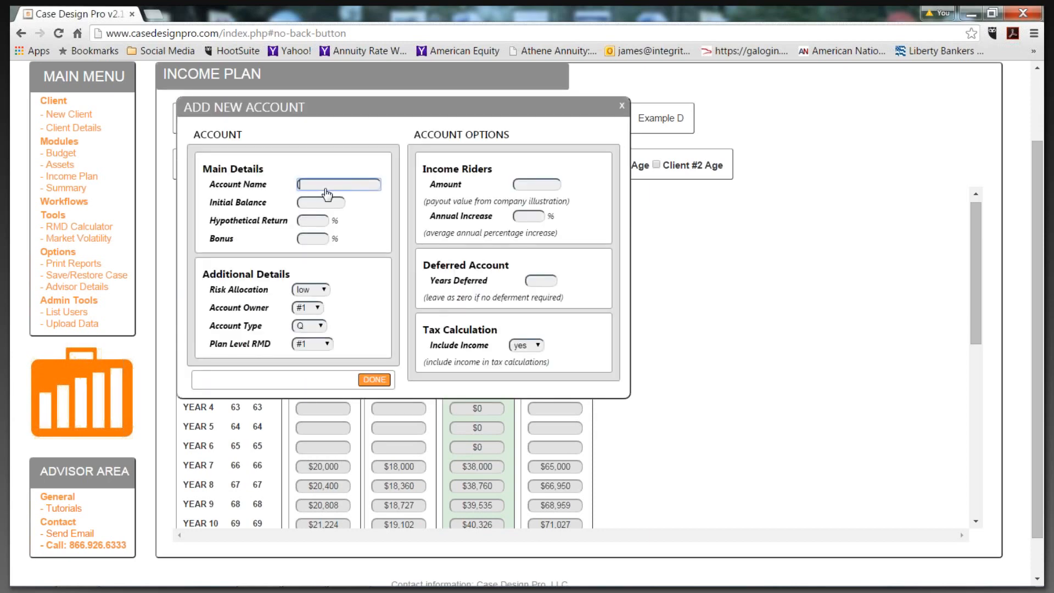
text(Annuity)
click(322, 204)
text(2)
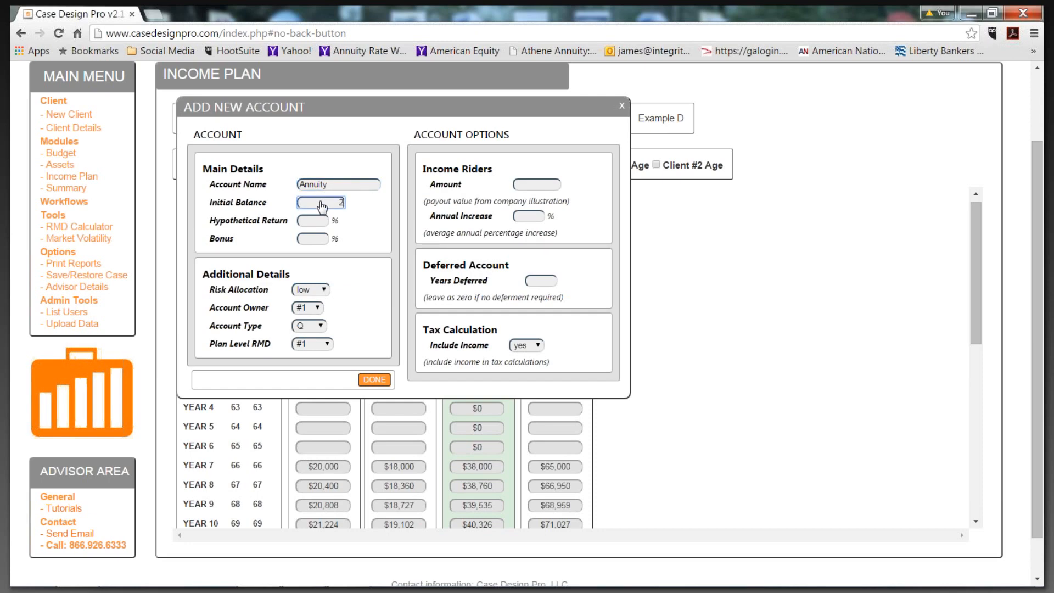
text(00000)
click(318, 222)
click(313, 244)
click(350, 277)
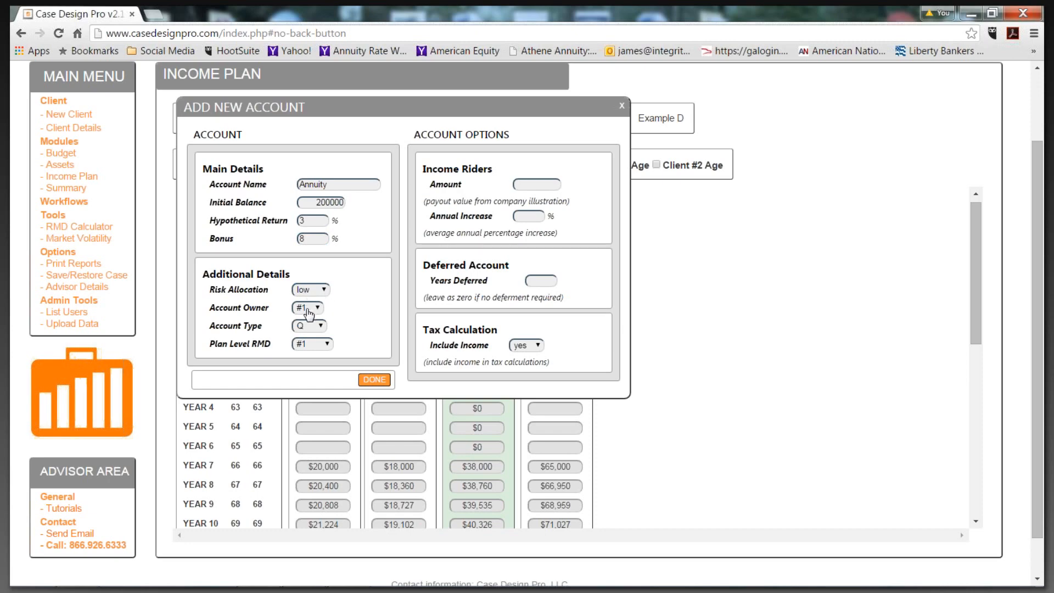
click(318, 326)
click(313, 346)
click(552, 185)
text(000)
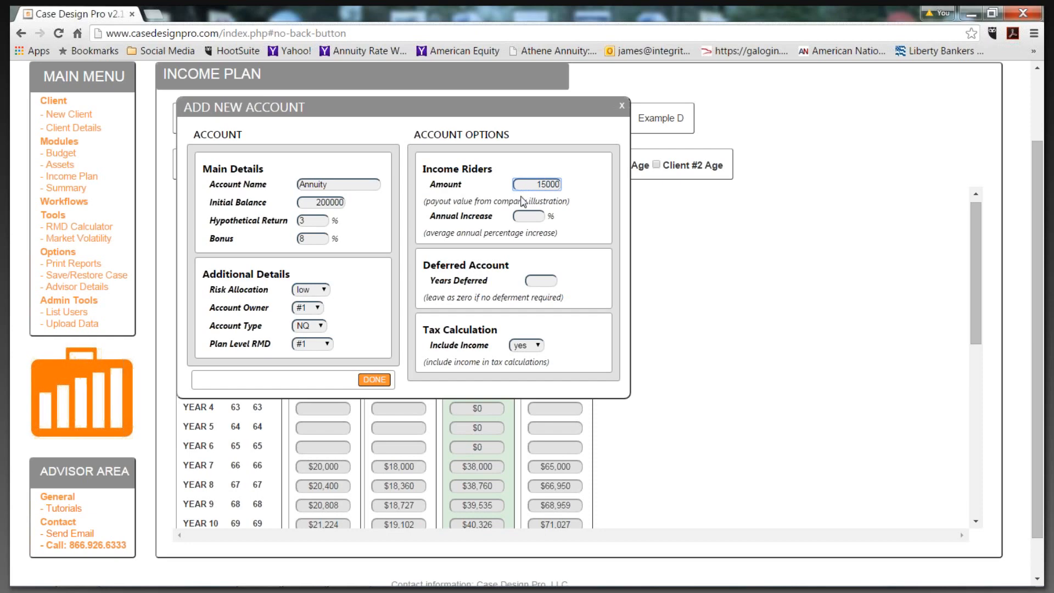
click(374, 380)
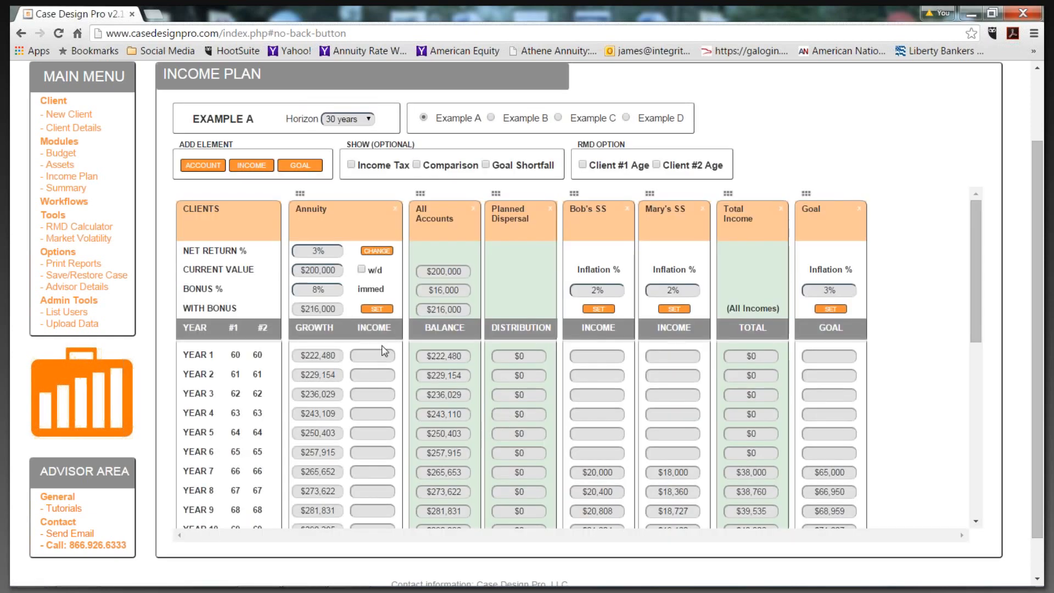
- Schedule the Annuity's income from its income rider, based on both clients, starting in year 7 with no end
click(381, 310)
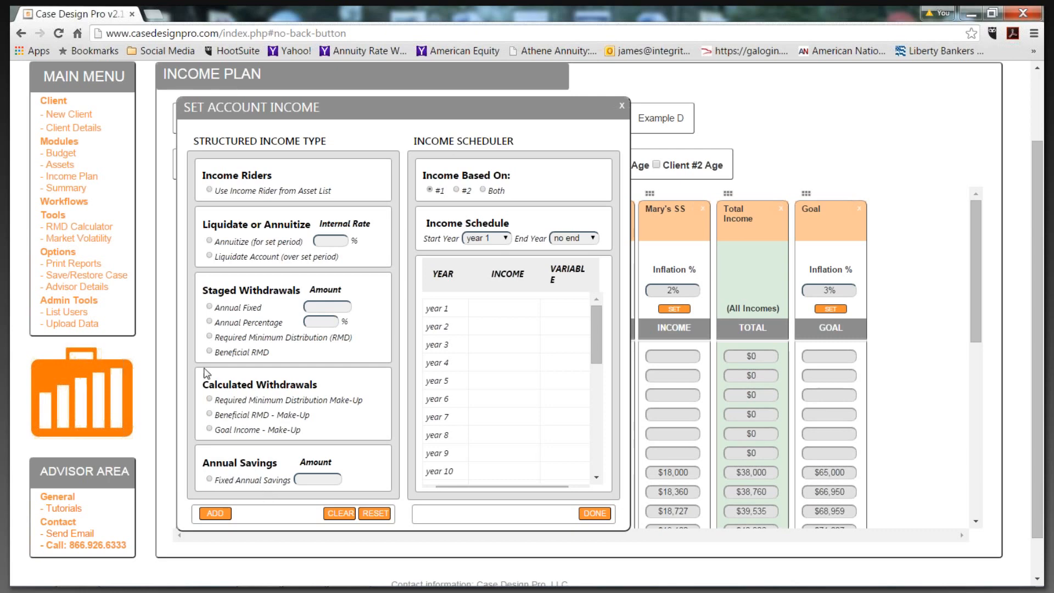
click(209, 189)
click(486, 191)
click(470, 419)
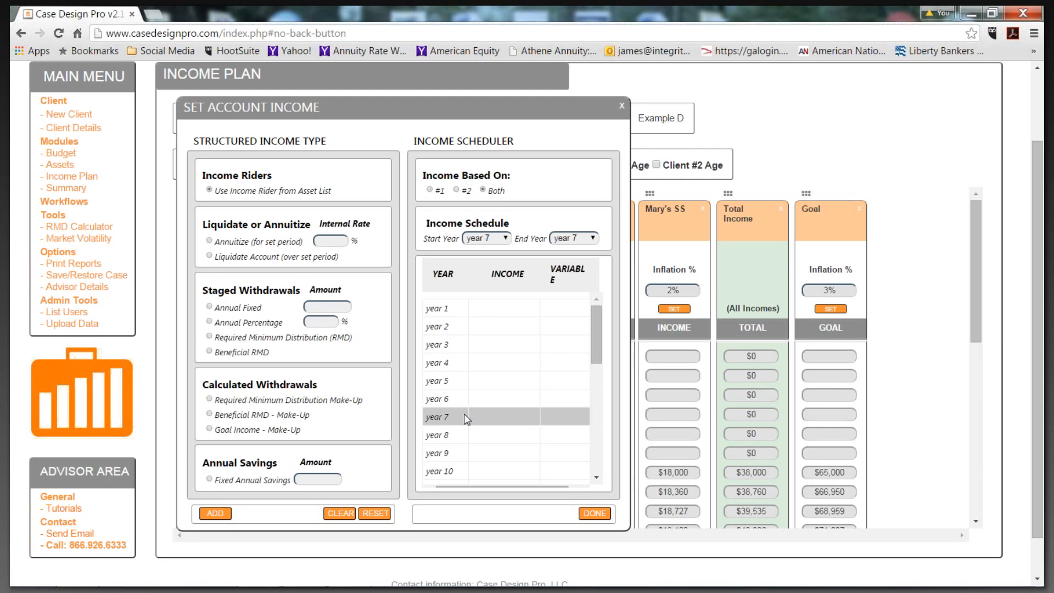
click(589, 240)
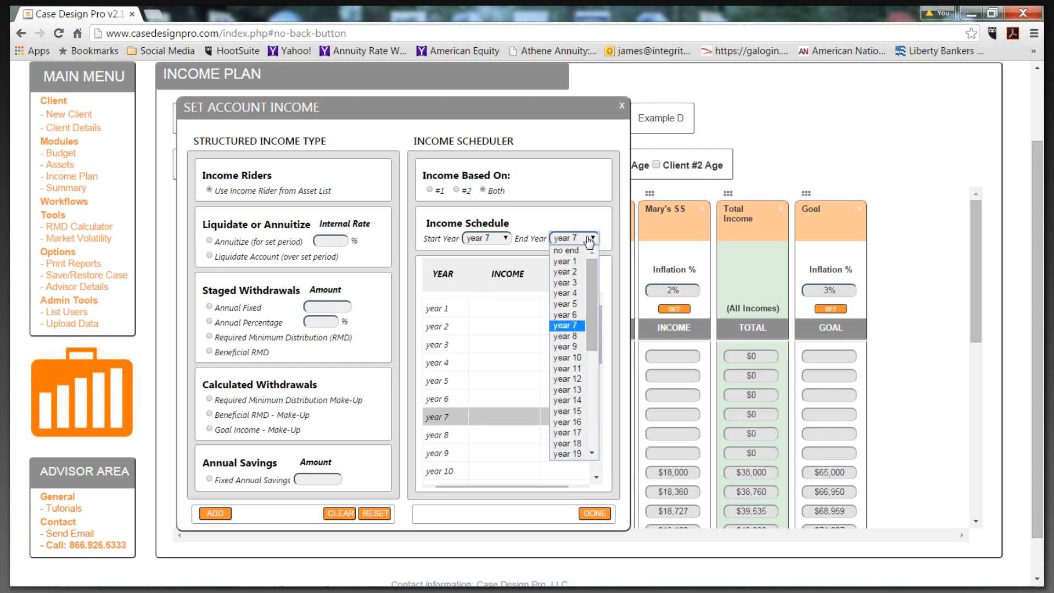
click(579, 251)
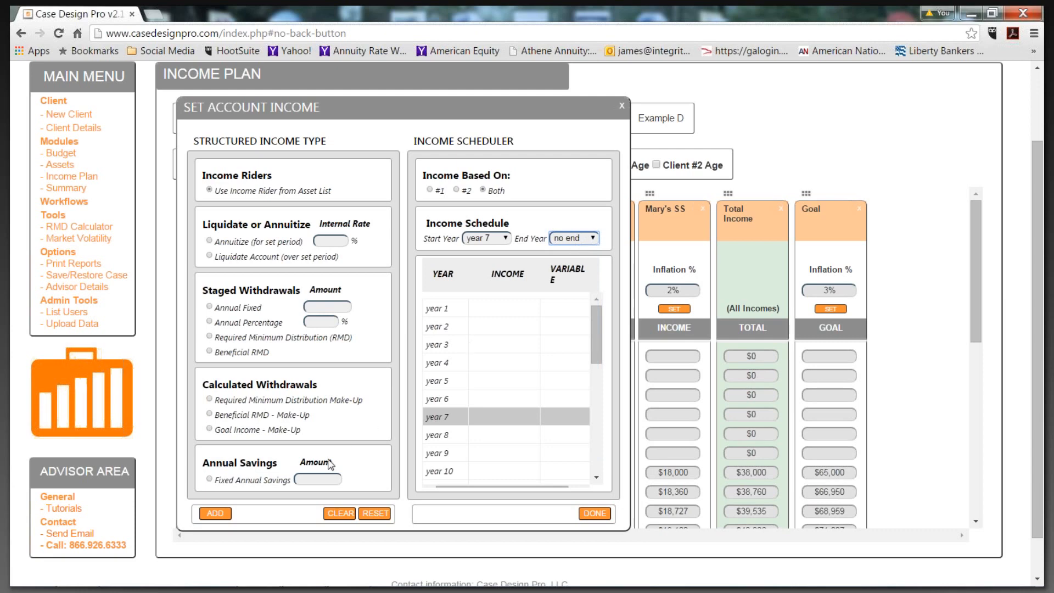
click(215, 513)
click(589, 516)
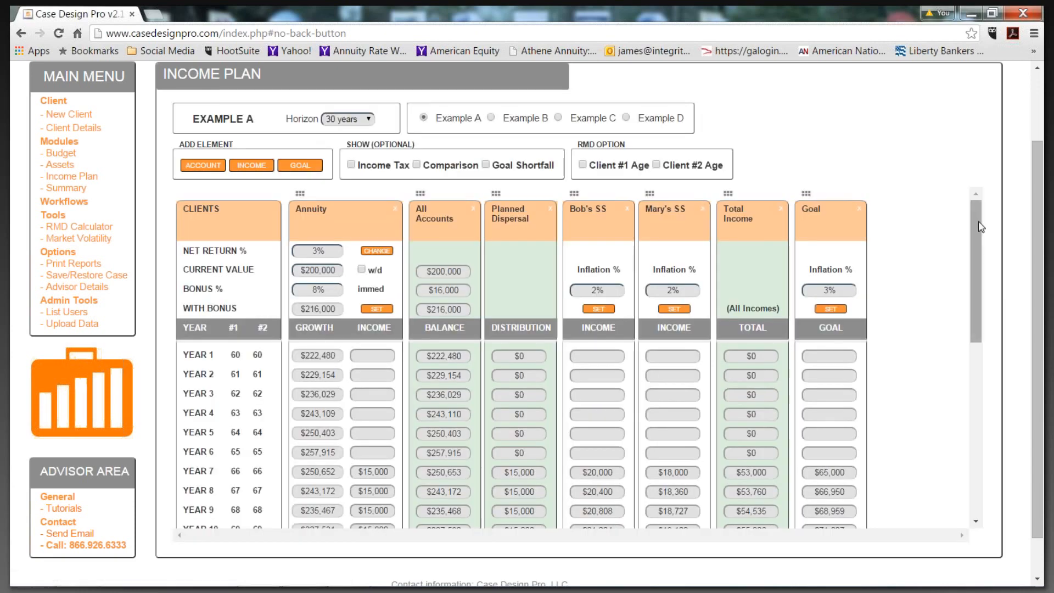
- Review the plan with the Annuity income, including the optional goal shortfall, and hide the shortfall again
scroll(980, 227, down, 2)
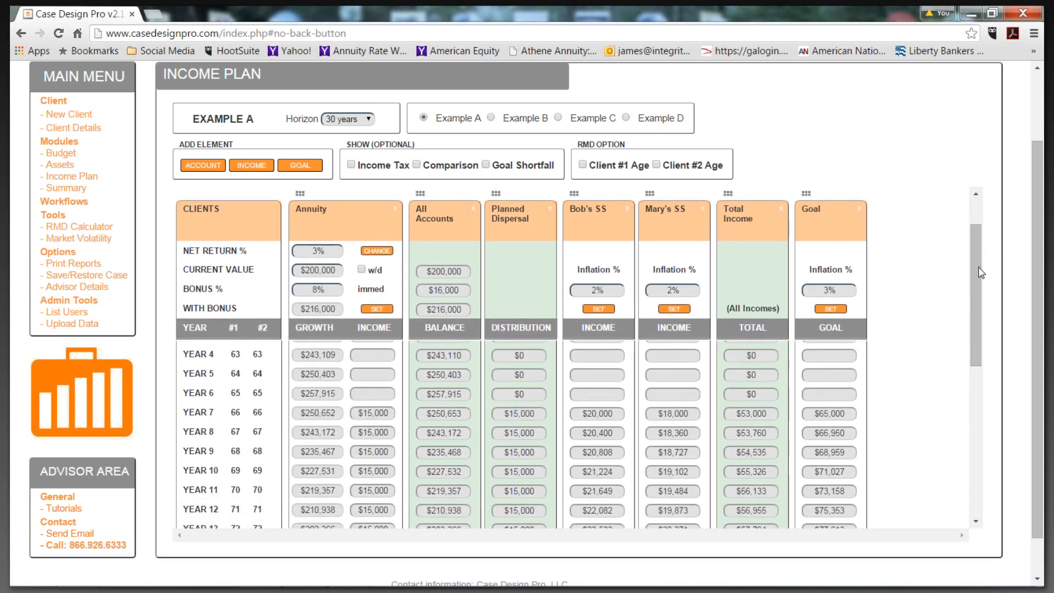
drag(973, 257, 967, 208)
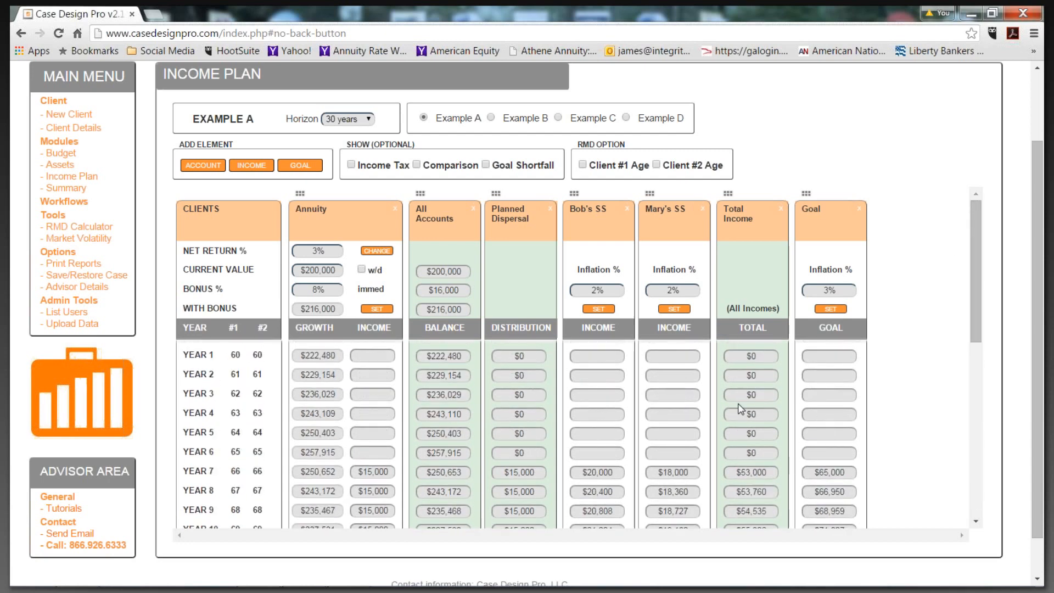
click(485, 165)
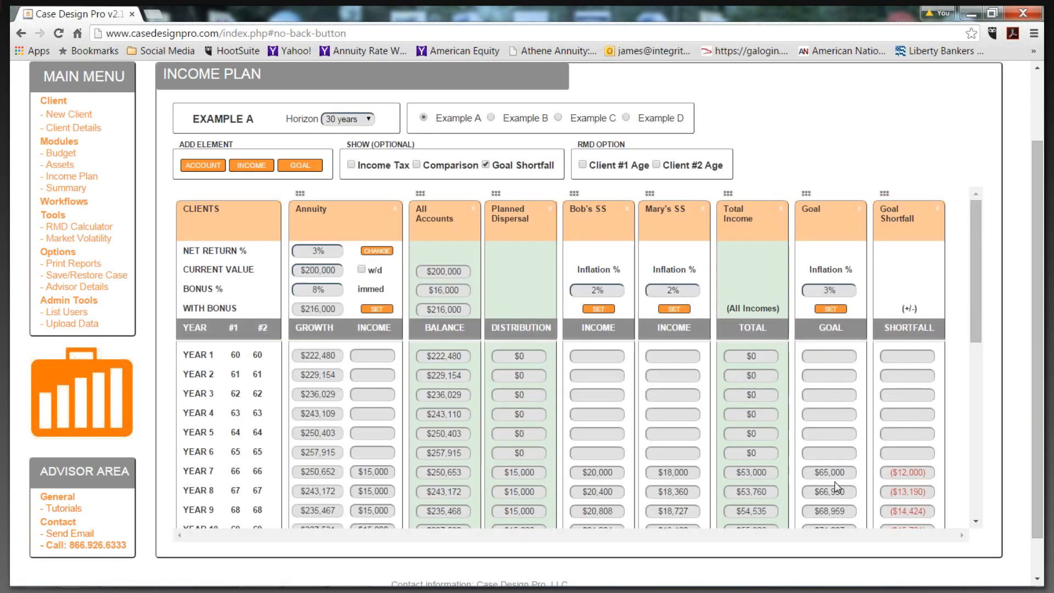
drag(977, 331, 977, 334)
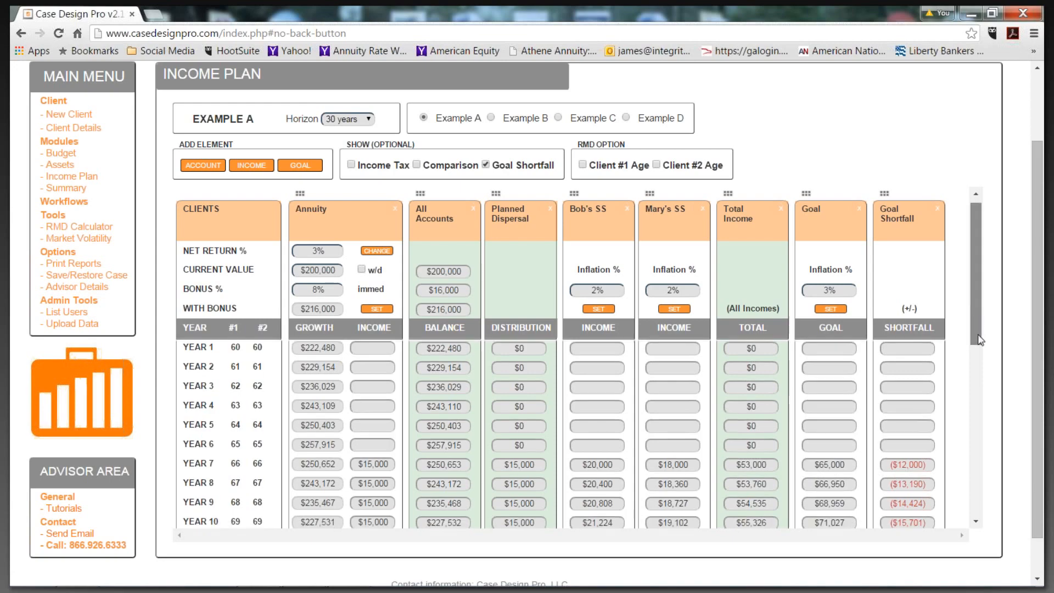
scroll(980, 341, down, 7)
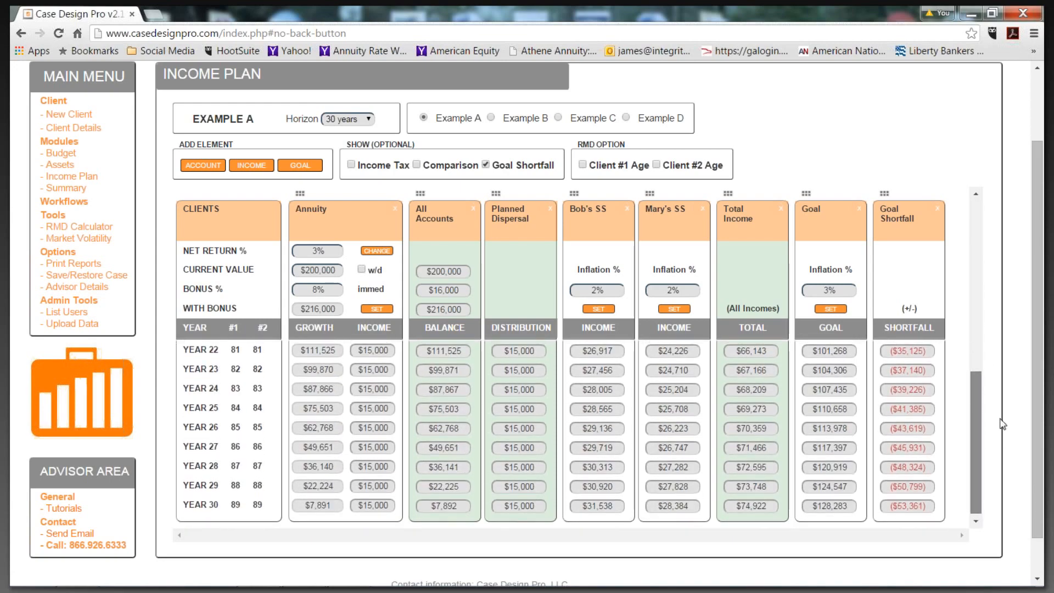
scroll(795, 319, up, 7)
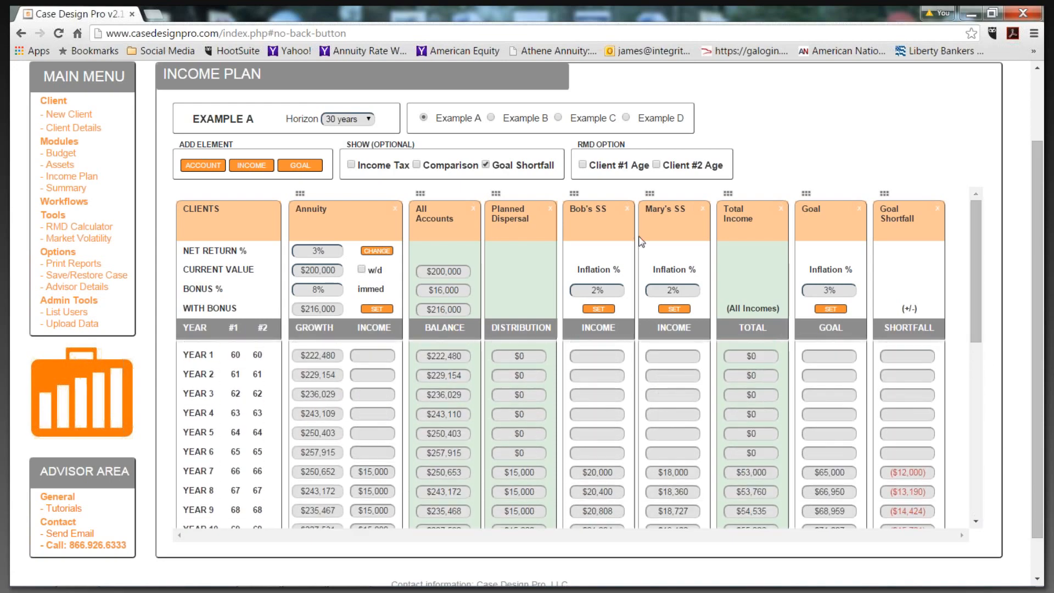
click(485, 165)
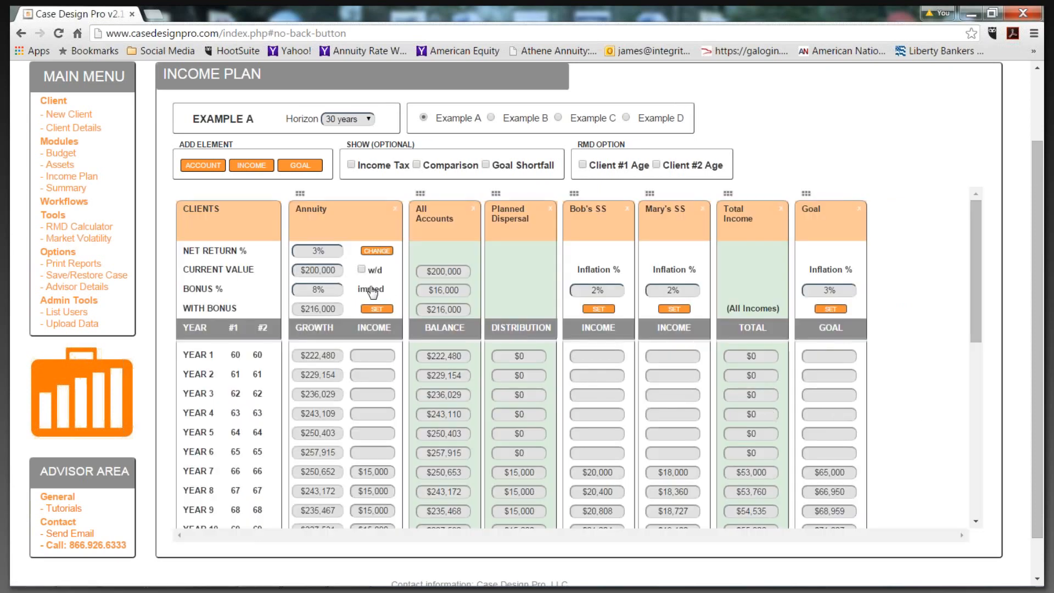
- Start another new account in the income plan and name it Managed Acct
click(211, 166)
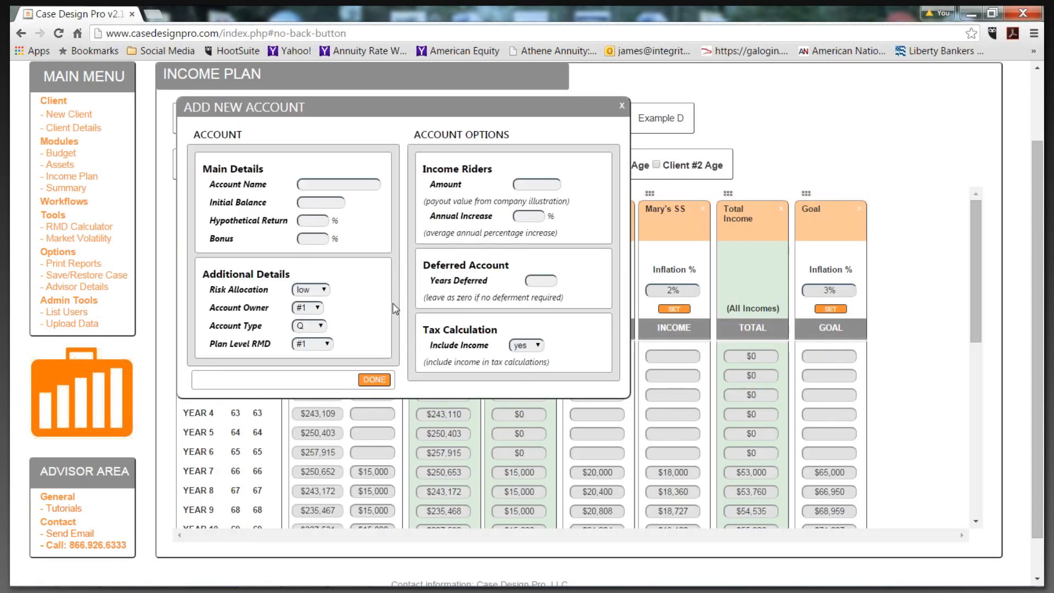
click(366, 186)
text(mana)
text(anaged)
key(BackSpace)
key(BackSpace)
key(BackSpace)
text(nag)
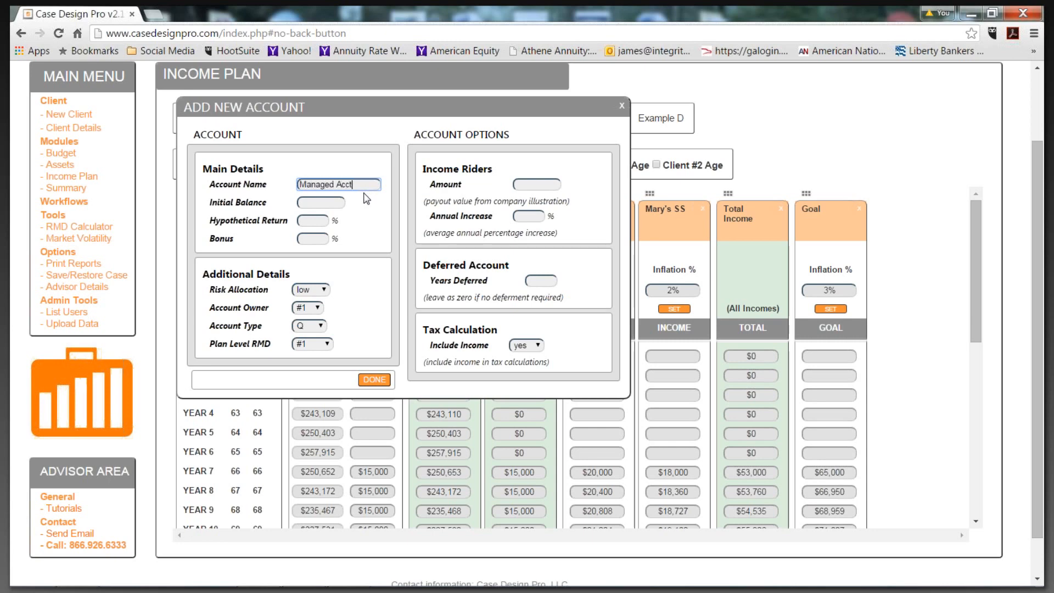
- Give Managed Acct an initial balance of 200000, a 5% hypothetical return and mid risk allocation, and save the account
click(338, 204)
click(317, 222)
click(324, 291)
click(313, 313)
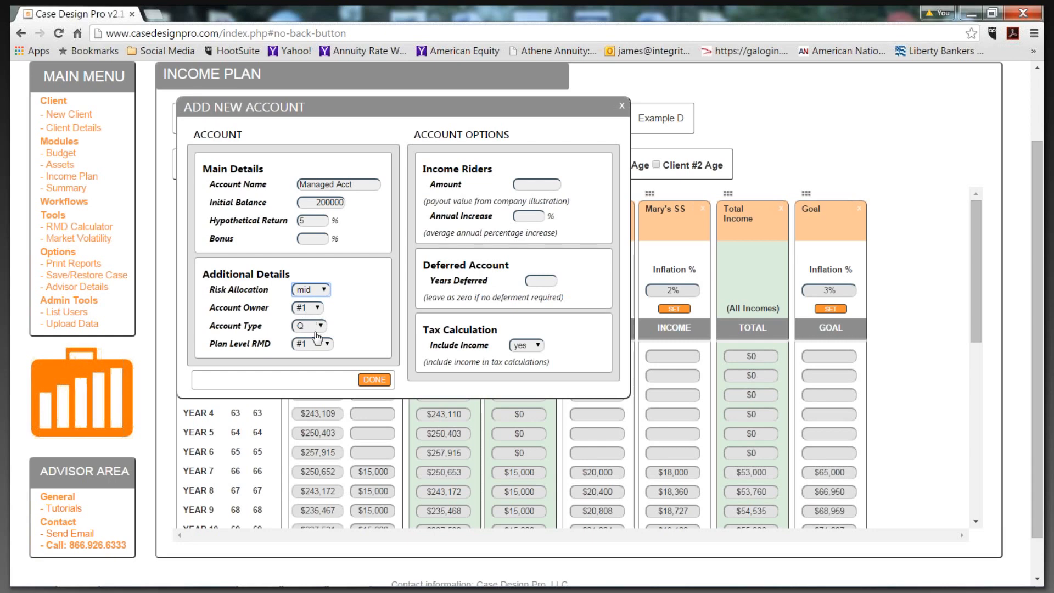
click(375, 379)
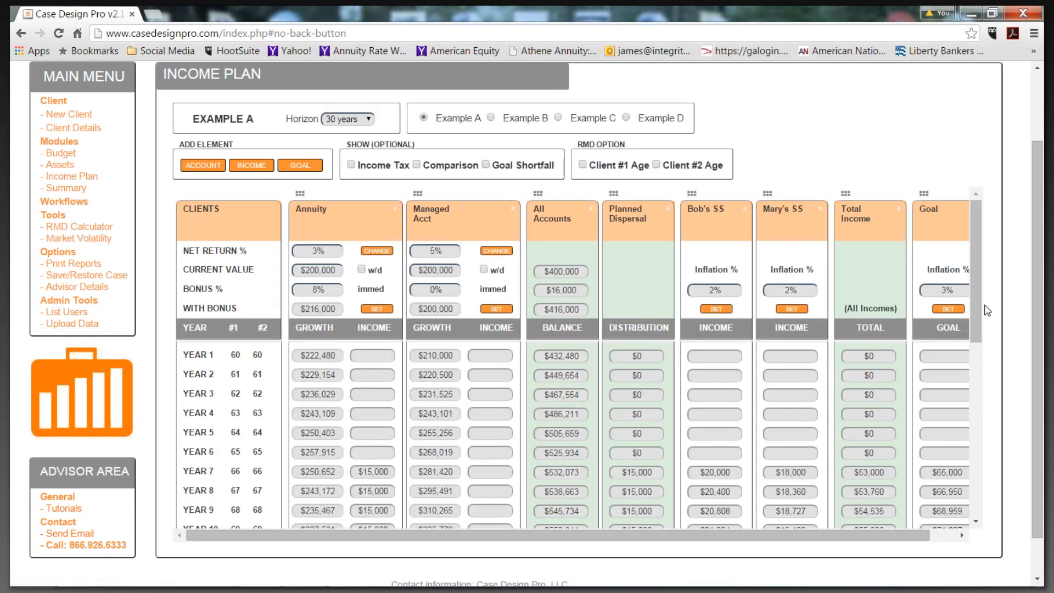
- Choose Required Minimum Distribution as the income type for Managed Acct, based on client #1
mouse_move(973, 258)
mouse_down()
mouse_move(983, 297)
mouse_move(992, 247)
mouse_up()
click(495, 309)
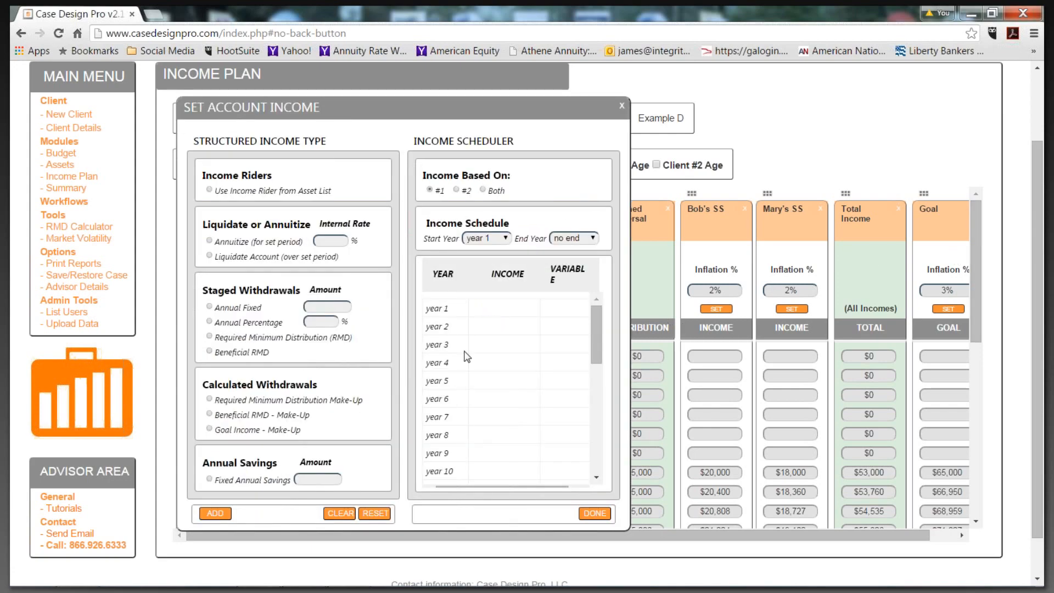
click(209, 337)
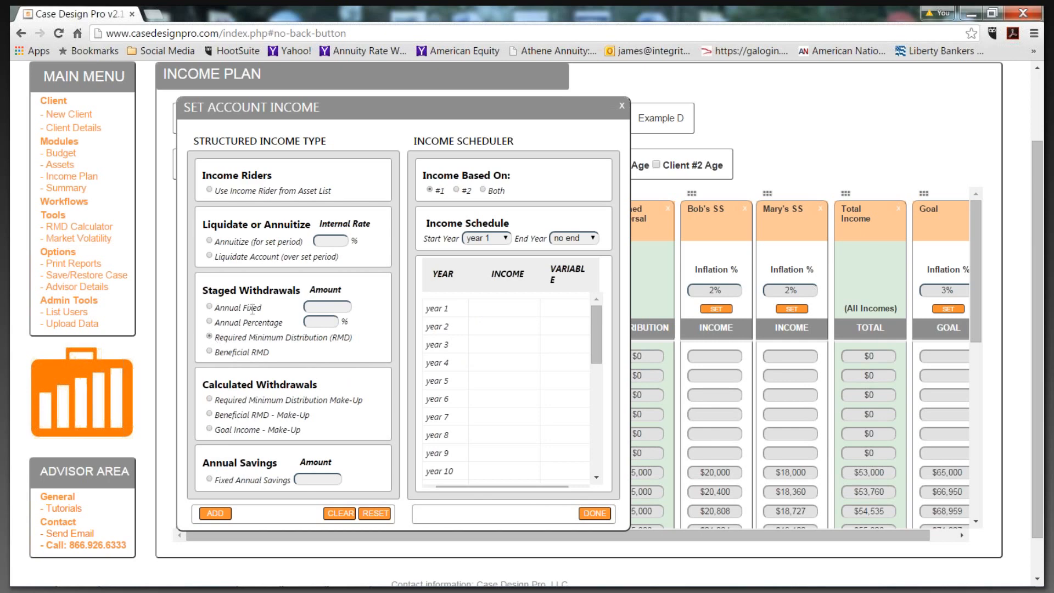
click(429, 190)
- Schedule Managed Acct's RMD income from year 11 with no end, apply it, and review the resulting plan
scroll(549, 411, down, 1)
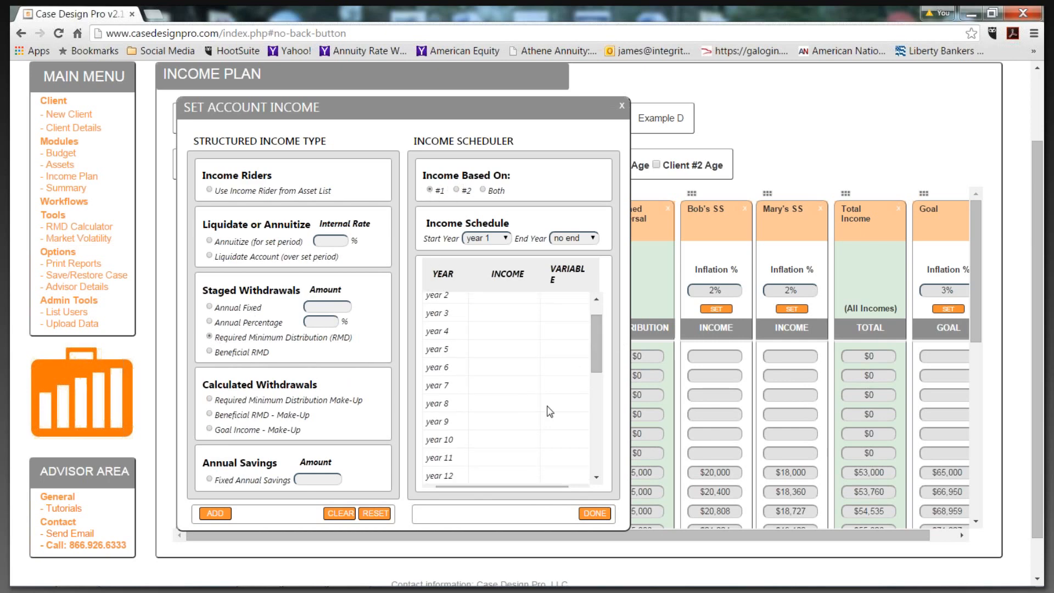
click(484, 458)
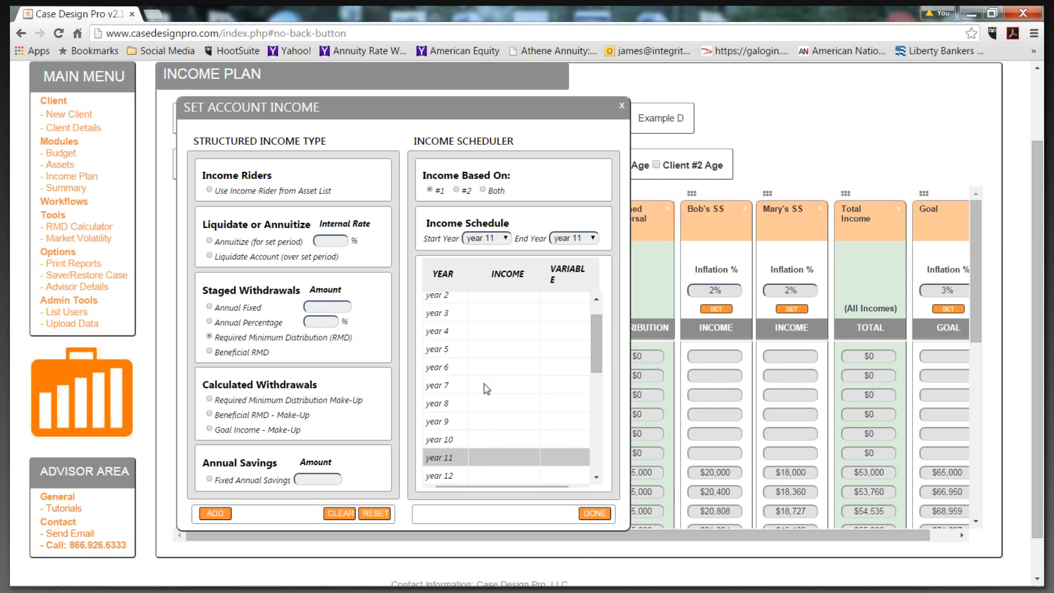
click(592, 239)
click(576, 255)
click(215, 513)
click(588, 513)
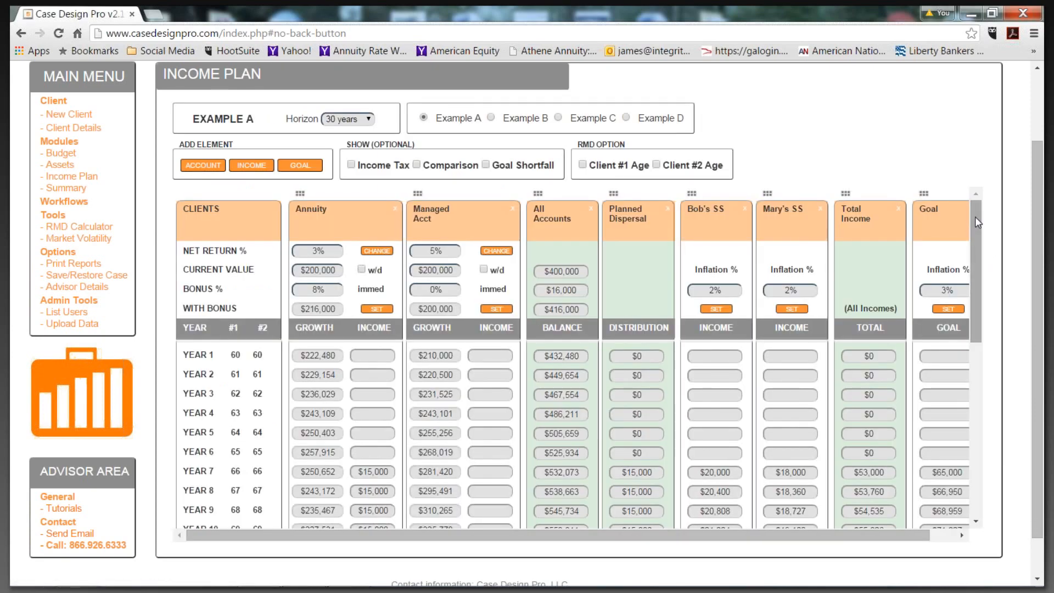
drag(976, 219, 988, 266)
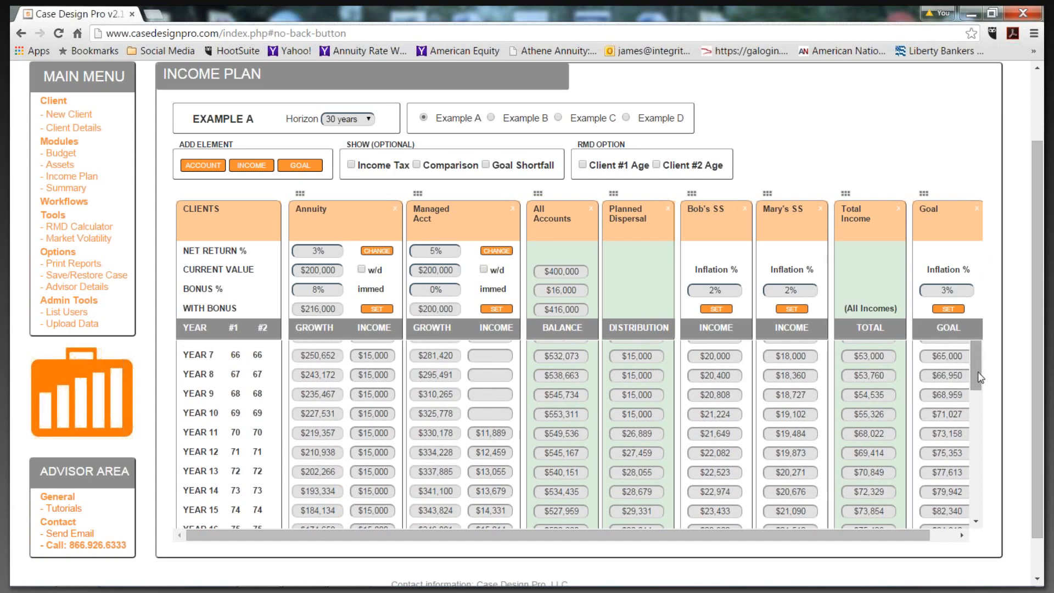
drag(980, 378, 999, 271)
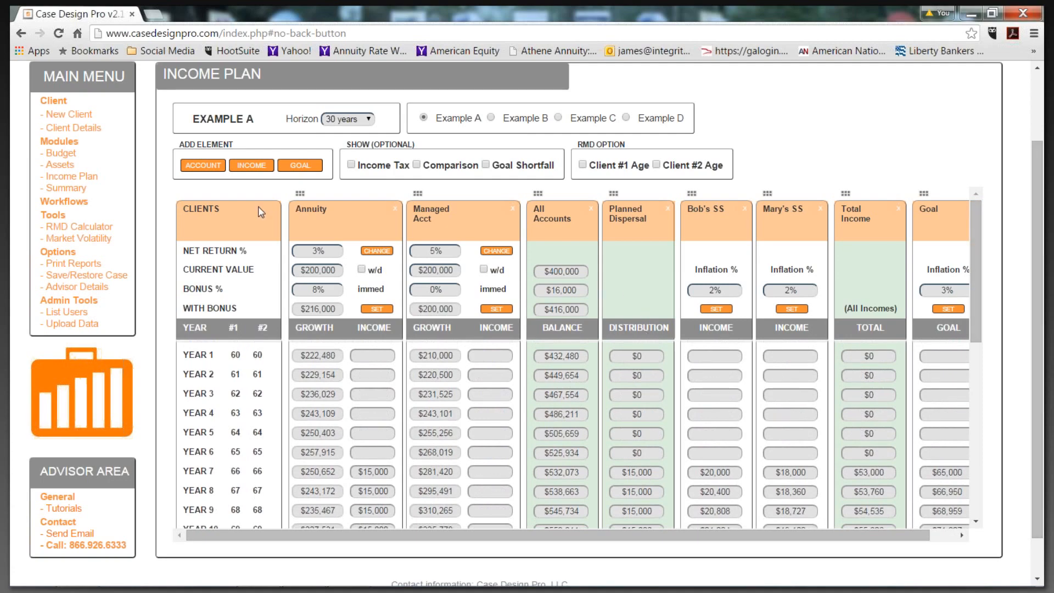
- Start a new account named FIA with an initial balance of 200000 and a 4% hypothetical return
click(203, 165)
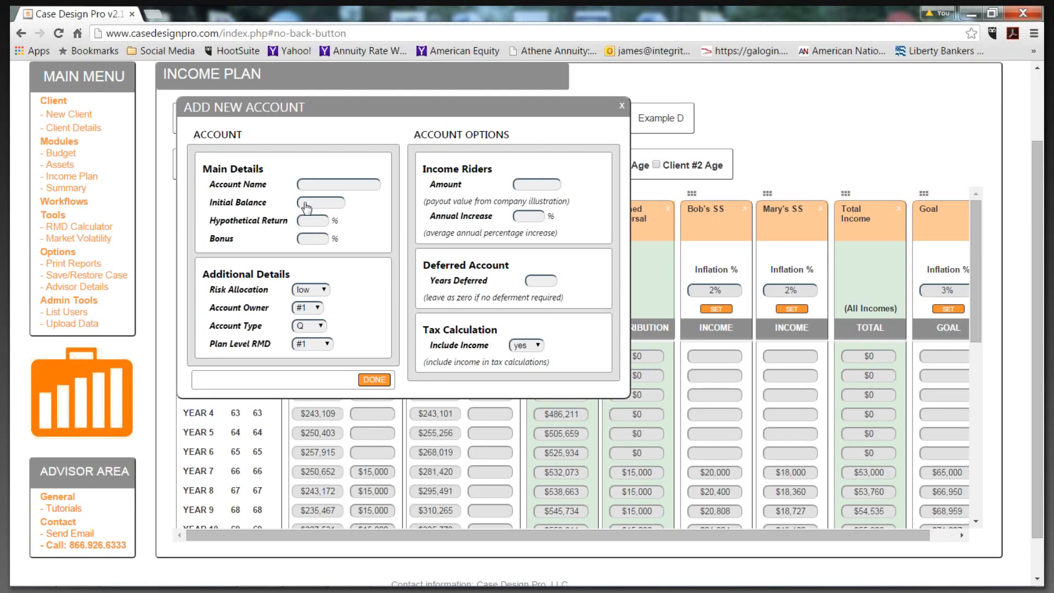
click(314, 187)
text(FIA)
click(316, 203)
text(200000)
click(318, 222)
- Assign the FIA account to owner #2, set its type to NQ, and save it to the plan
click(320, 309)
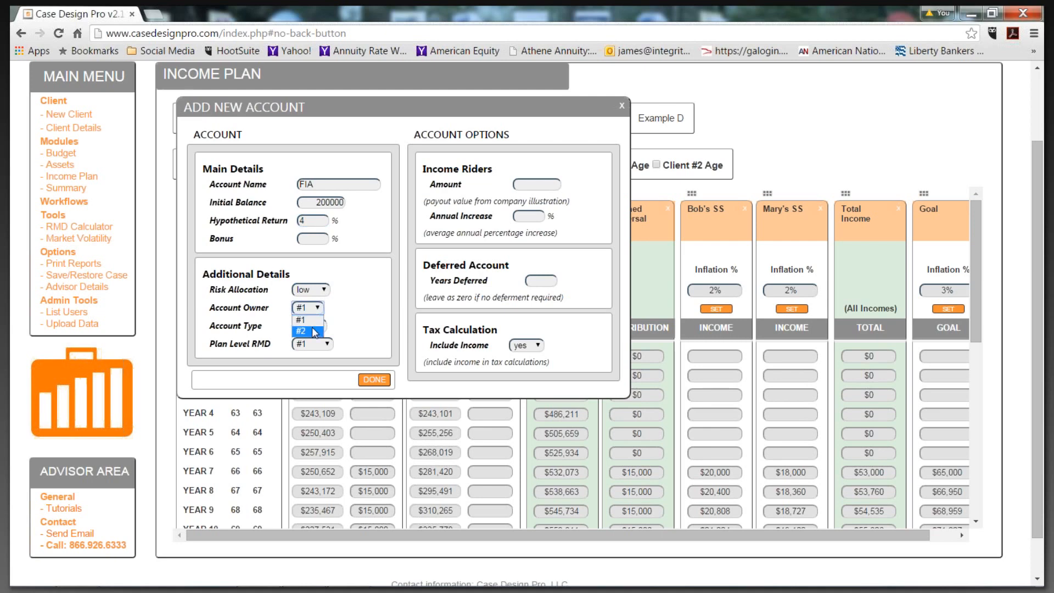
click(312, 332)
click(317, 328)
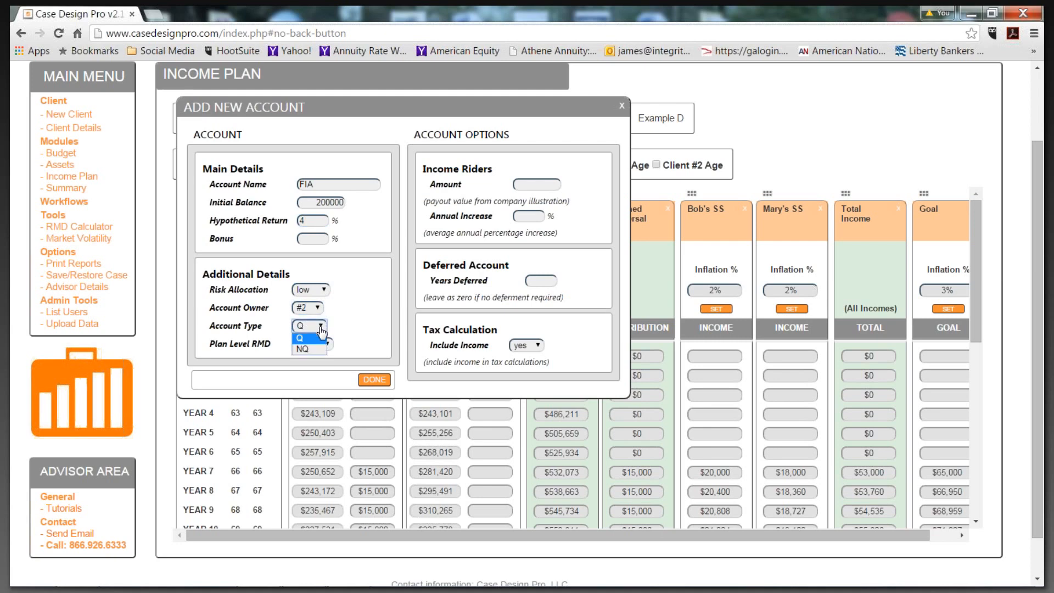
click(317, 350)
click(374, 379)
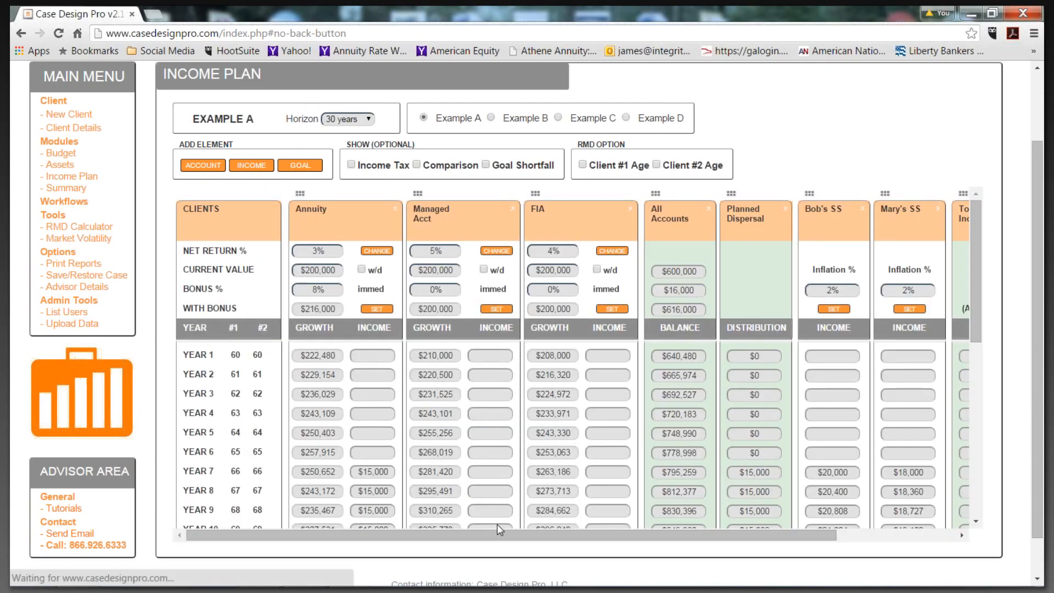
- Start a new account named Managed Acct with an initial balance of 200000 and a 5% hypothetical return
drag(506, 545, 566, 541)
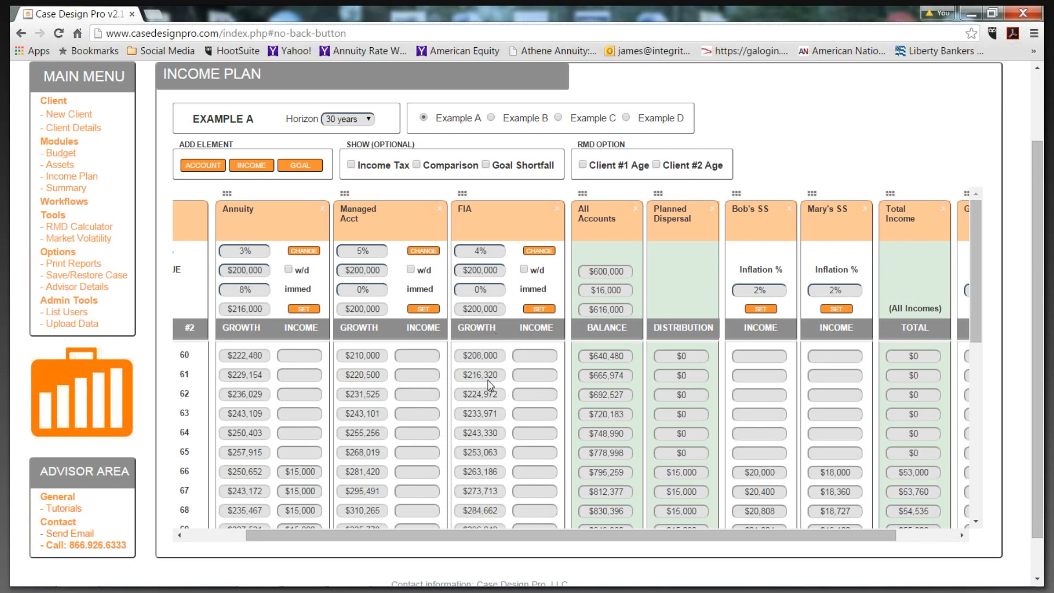
click(203, 165)
click(336, 187)
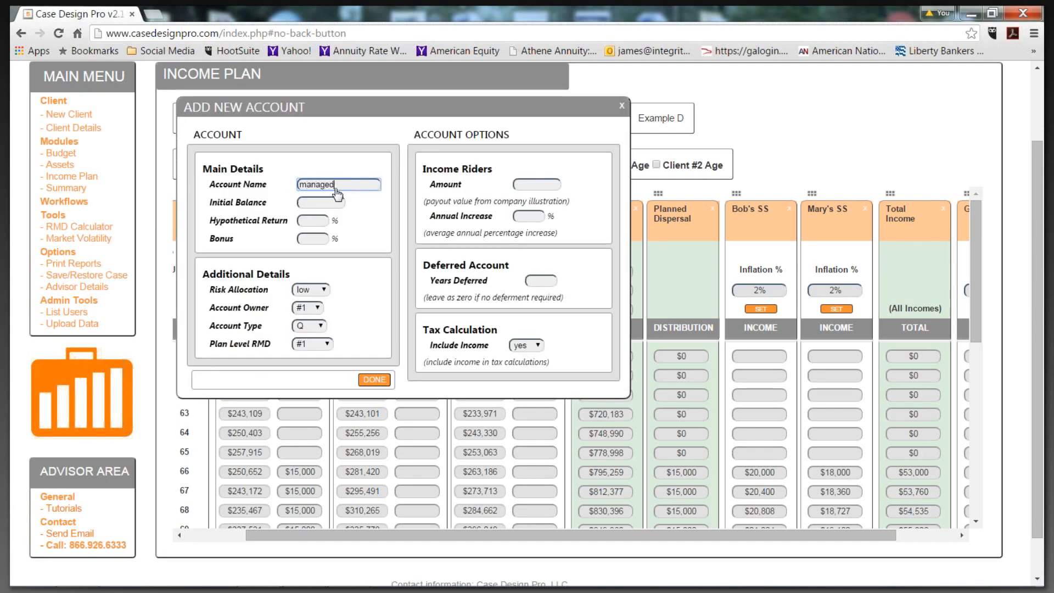
key(BackSpace)
key(BackSpace)
key(BackSpace)
key(BackSpace)
key(BackSpace)
key(BackSpace)
key(BackSpace)
key(Tab)
text(200000)
click(313, 221)
- Set the new account's risk allocation to mid, assign it to owner #2, and save it to the plan
click(320, 290)
click(320, 314)
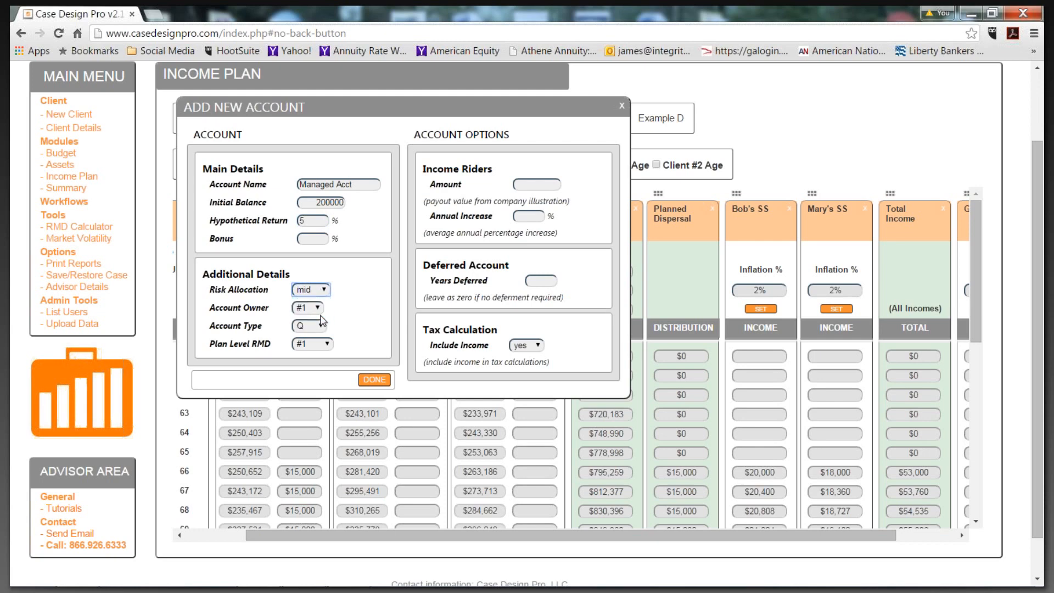
click(319, 309)
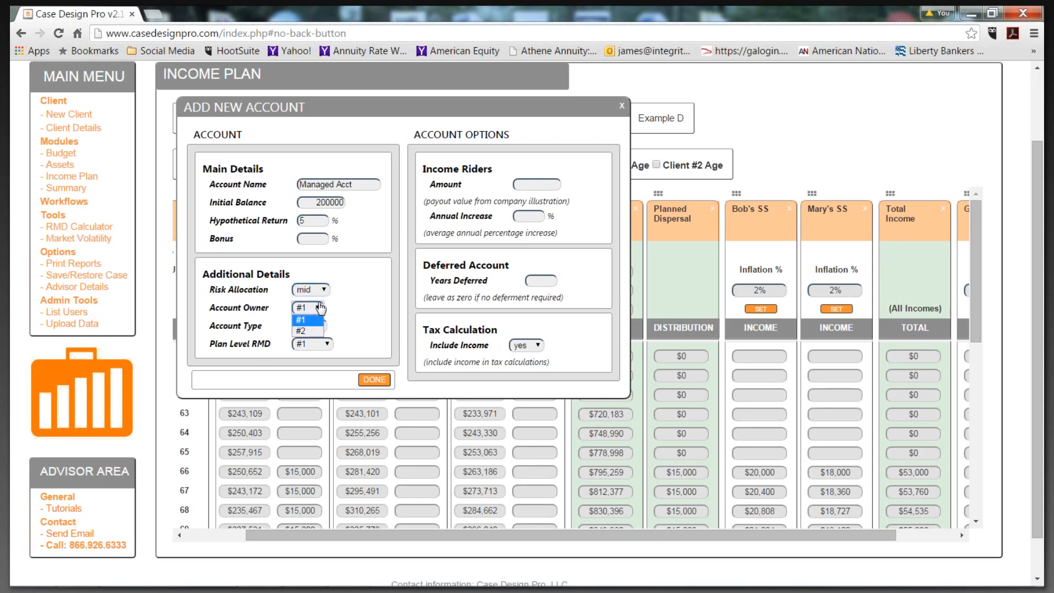
click(312, 331)
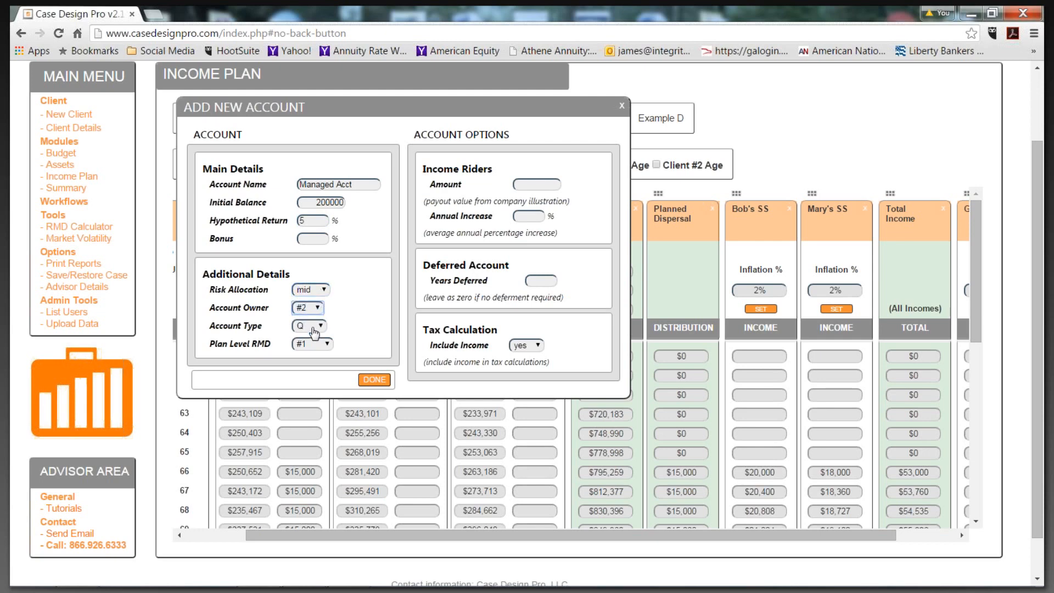
click(374, 379)
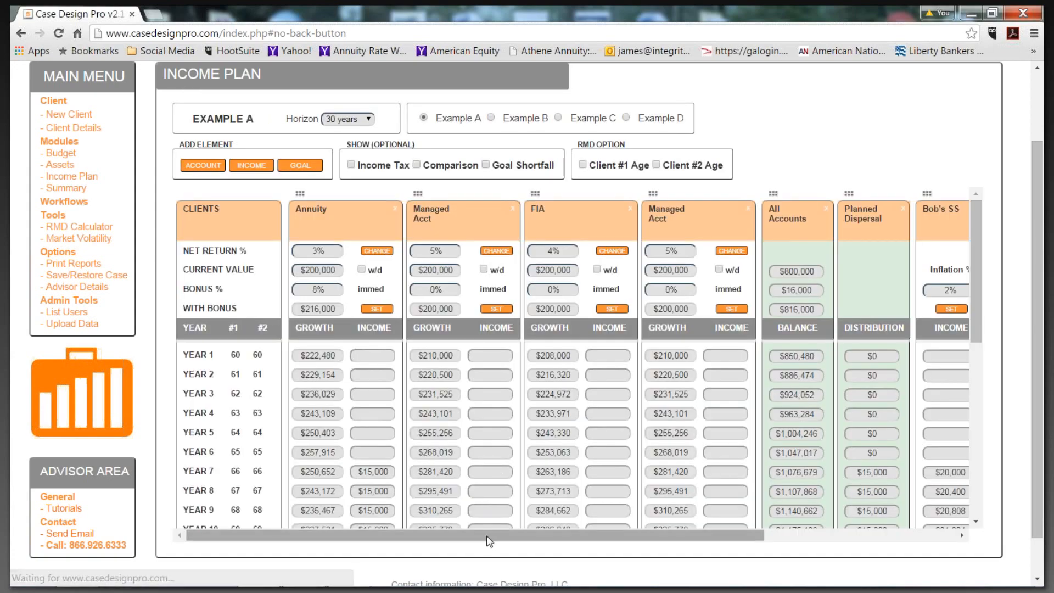
- Choose Required Minimum Distribution as the income type for the second Managed Acct, based on client #2
drag(494, 541, 578, 541)
click(610, 310)
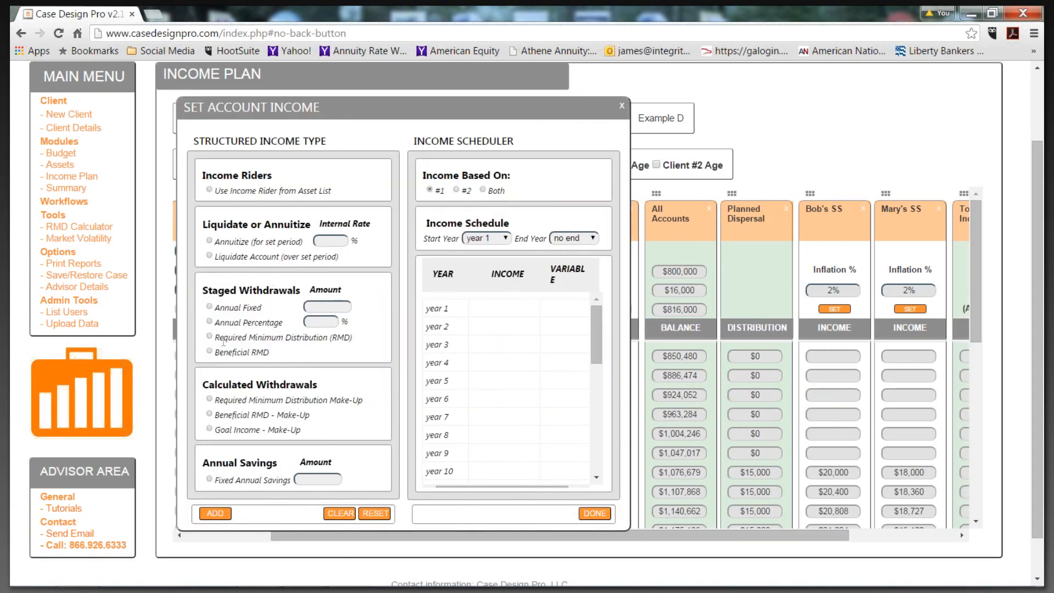
click(209, 337)
click(457, 190)
- Schedule the second Managed Acct's RMD income from year 11 with no end and apply it to the plan
scroll(596, 344, down, 1)
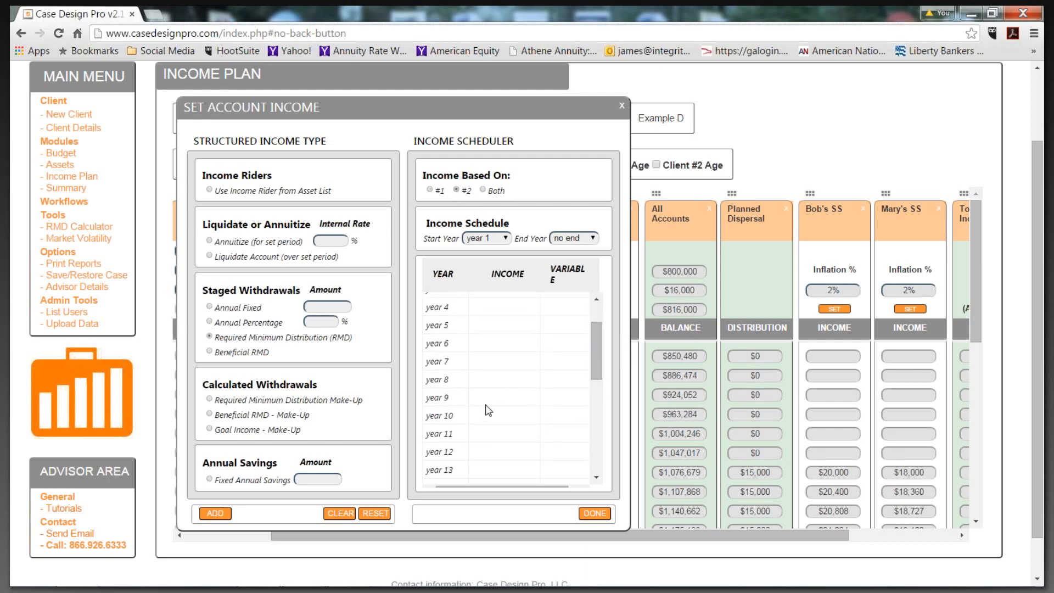
click(464, 437)
click(589, 245)
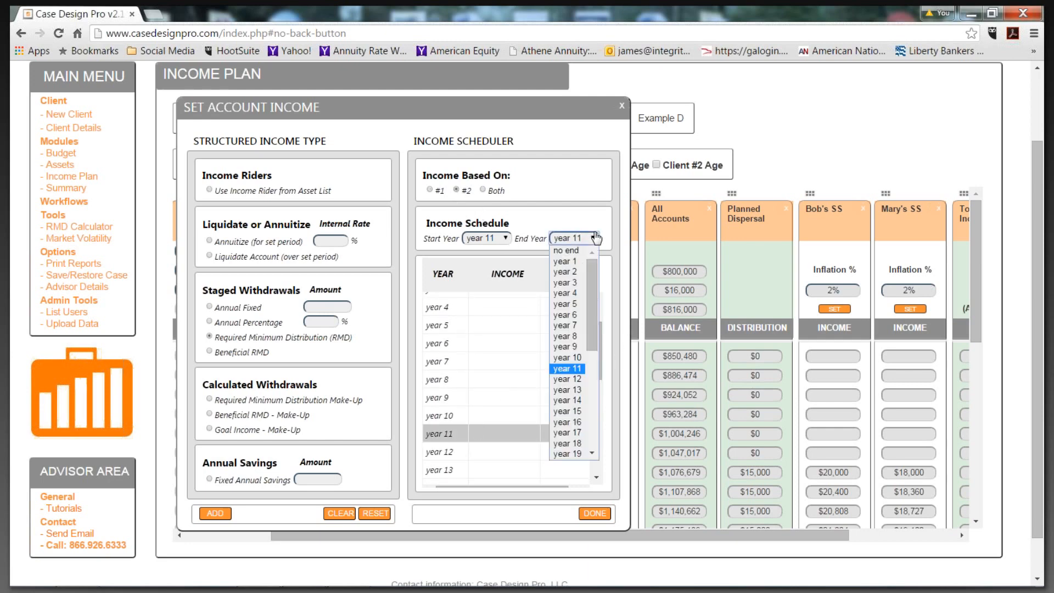
click(565, 252)
click(226, 516)
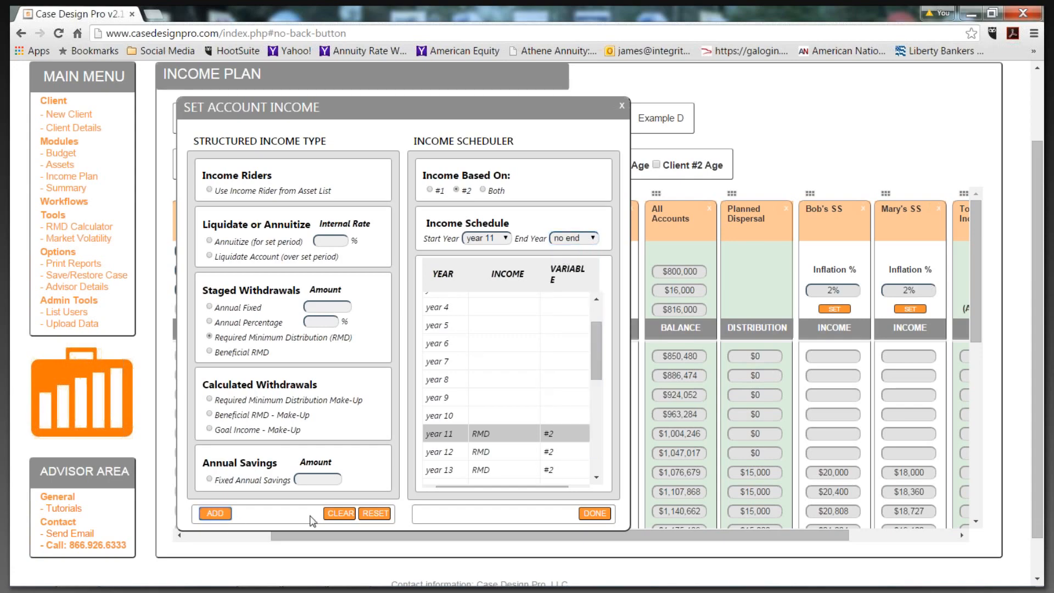
click(591, 517)
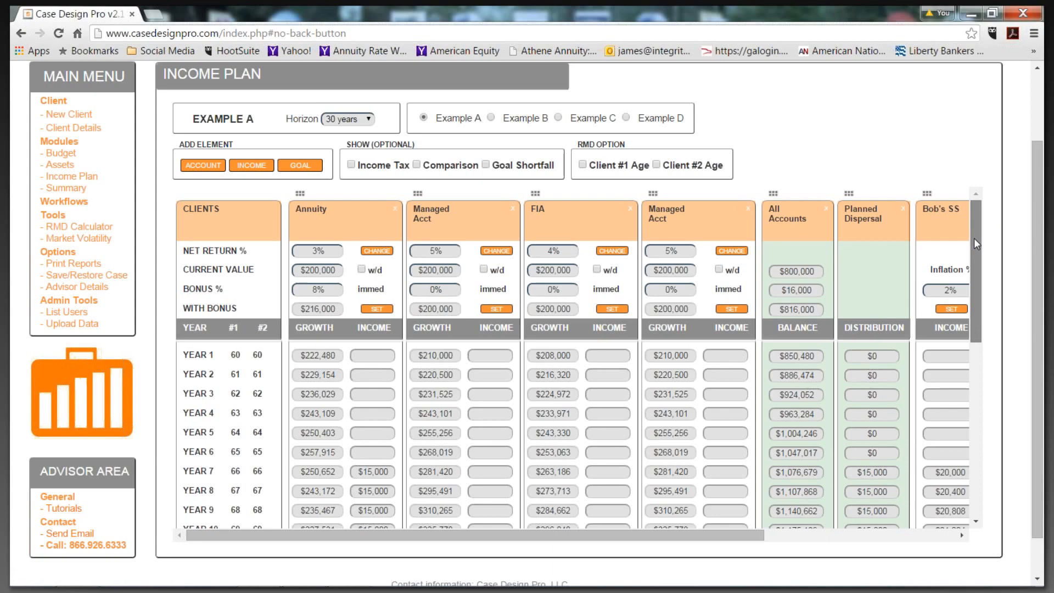
- Examine the plan's total income against the goal, showing the Goal Shortfall column for the check and hiding it again
drag(973, 239, 981, 286)
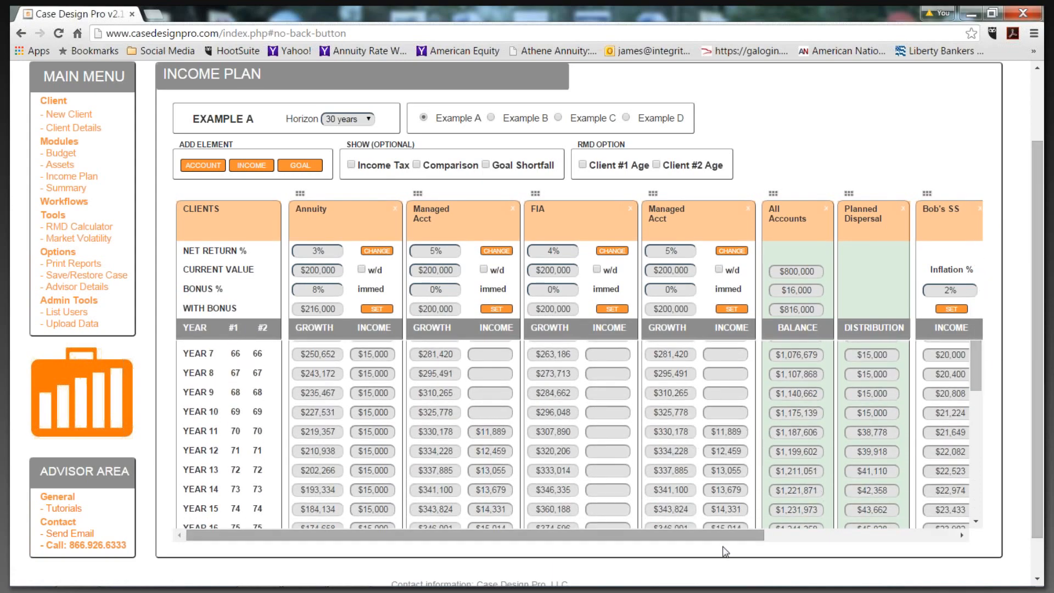
drag(759, 535, 974, 532)
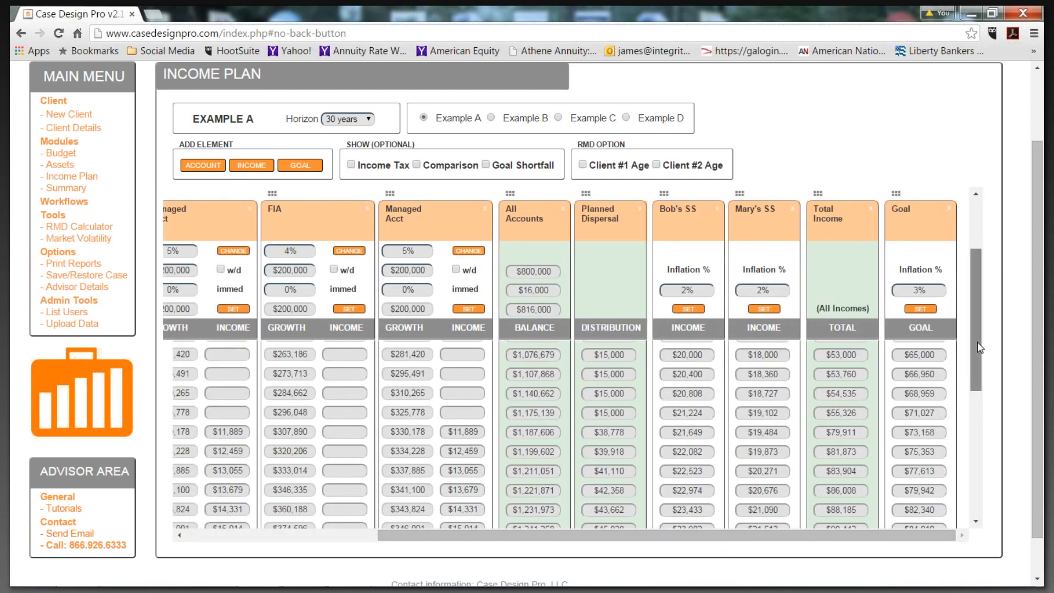
click(485, 165)
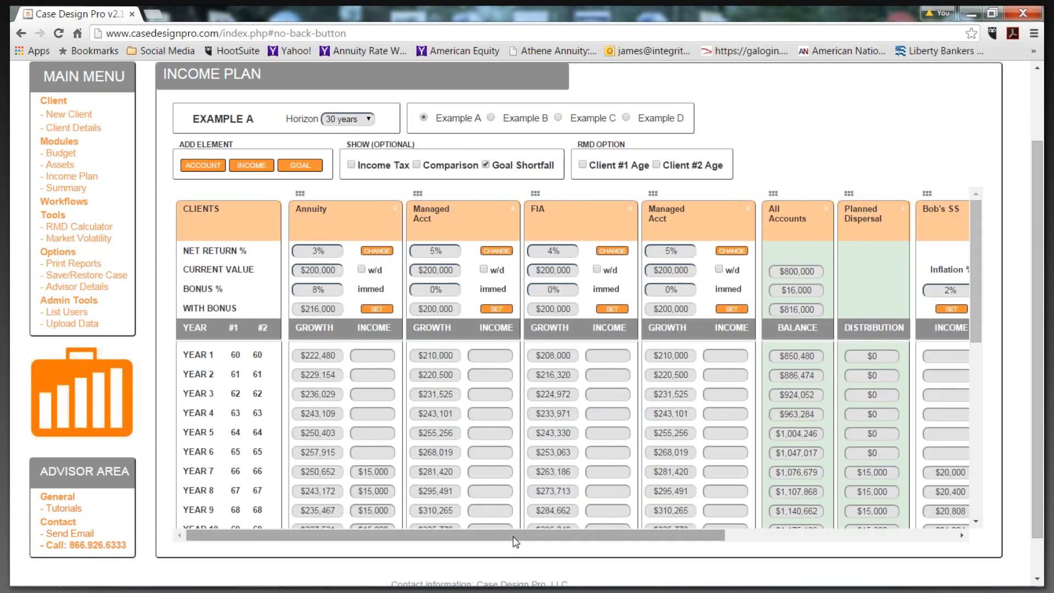
drag(509, 535, 740, 535)
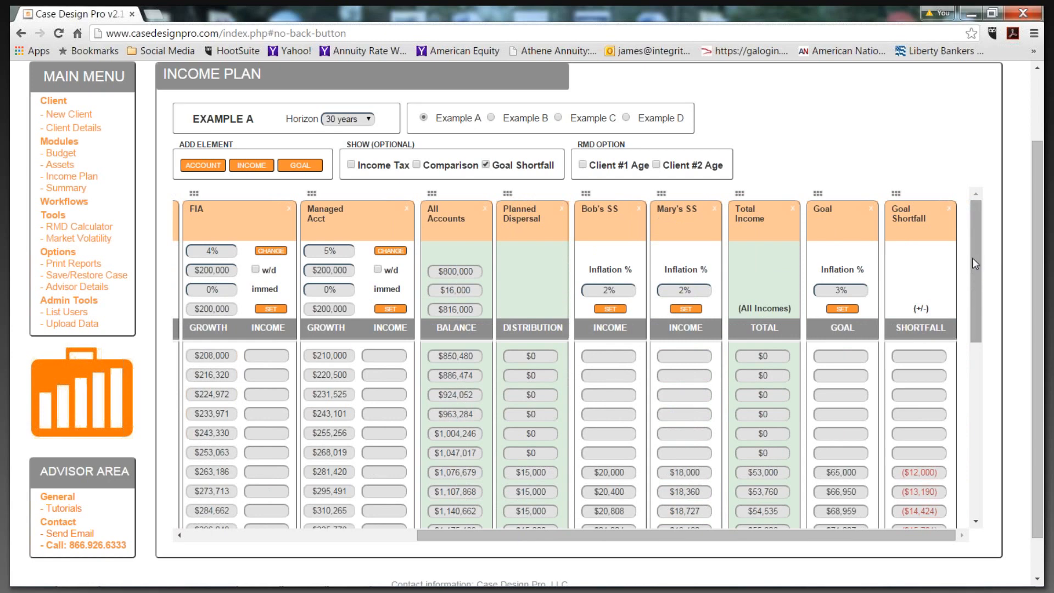
drag(976, 259, 980, 300)
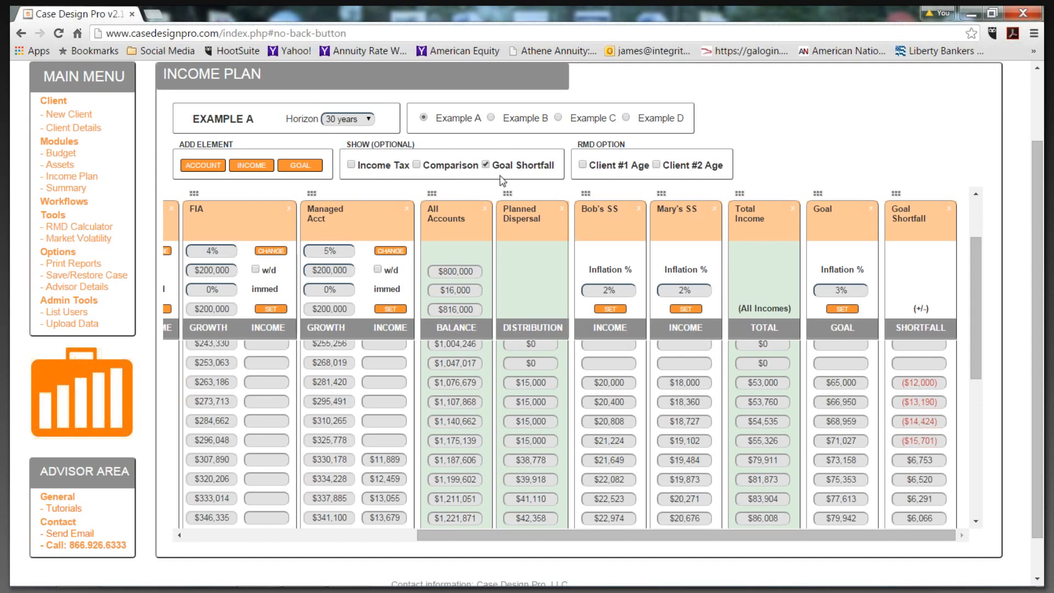
click(486, 165)
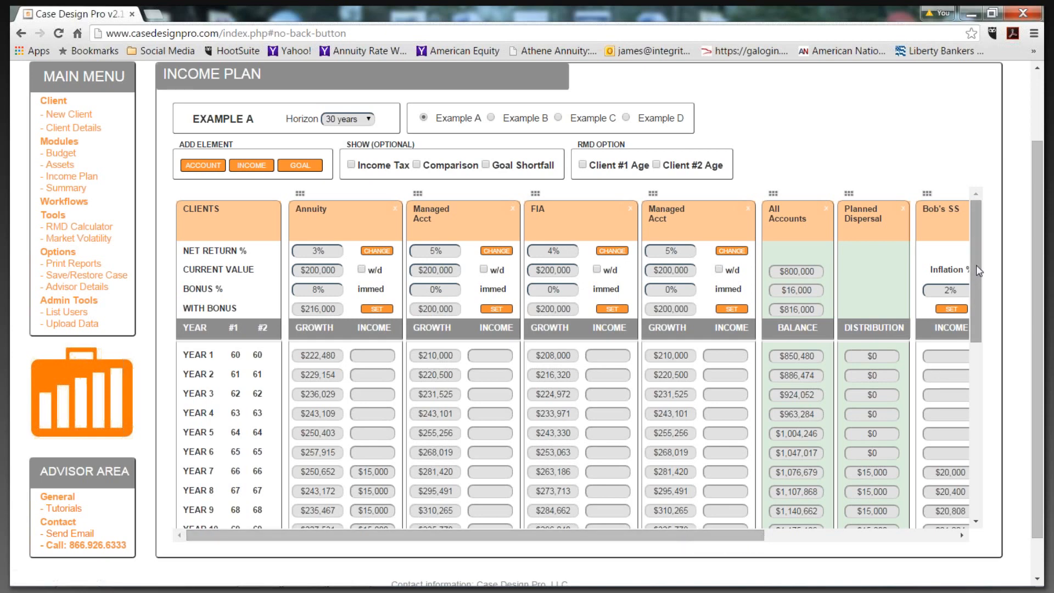
mouse_move(976, 266)
mouse_down()
mouse_move(975, 276)
mouse_move(976, 263)
mouse_up()
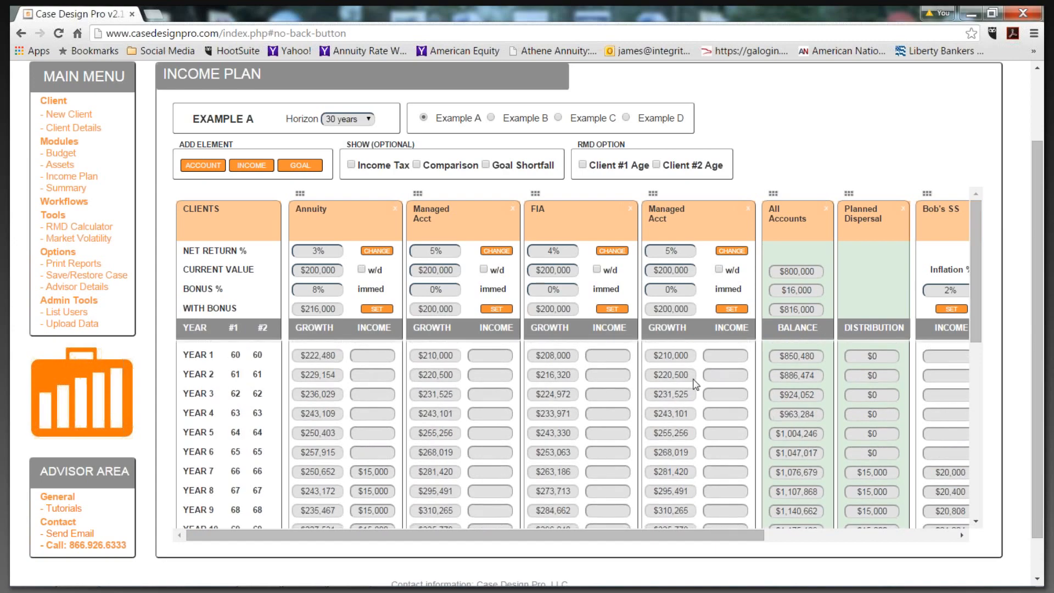
- Schedule Goal Income Make-Up withdrawals for the FIA account from year 7 with no end and apply them to the plan
click(609, 307)
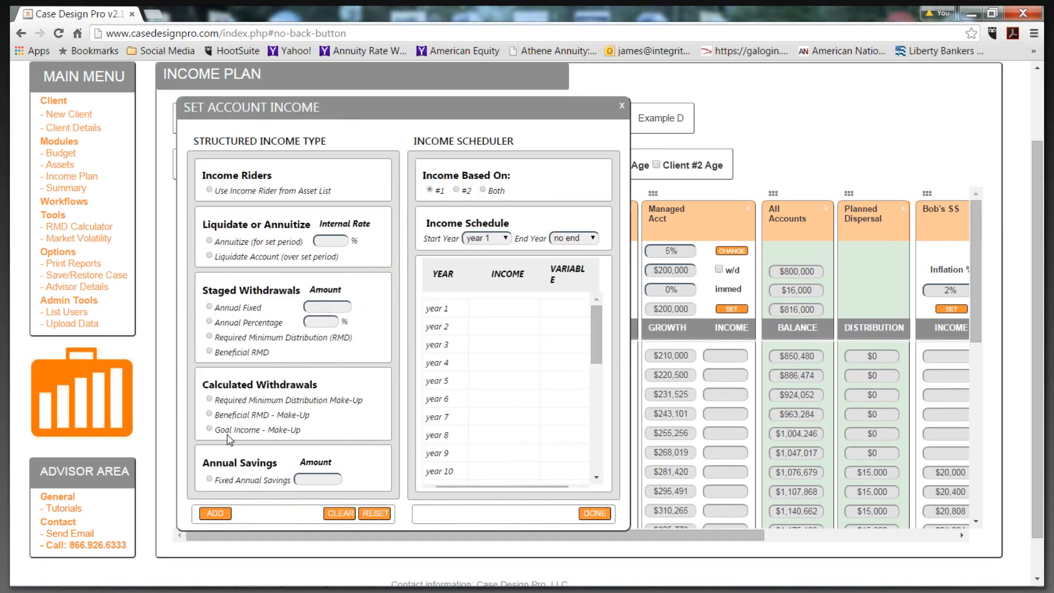
click(210, 428)
click(473, 418)
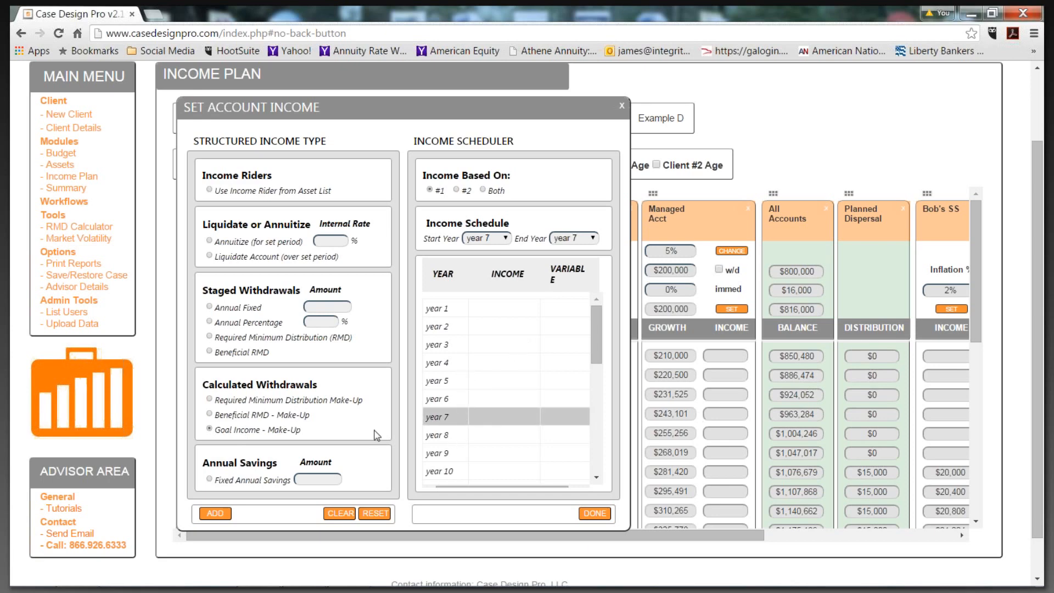
click(590, 239)
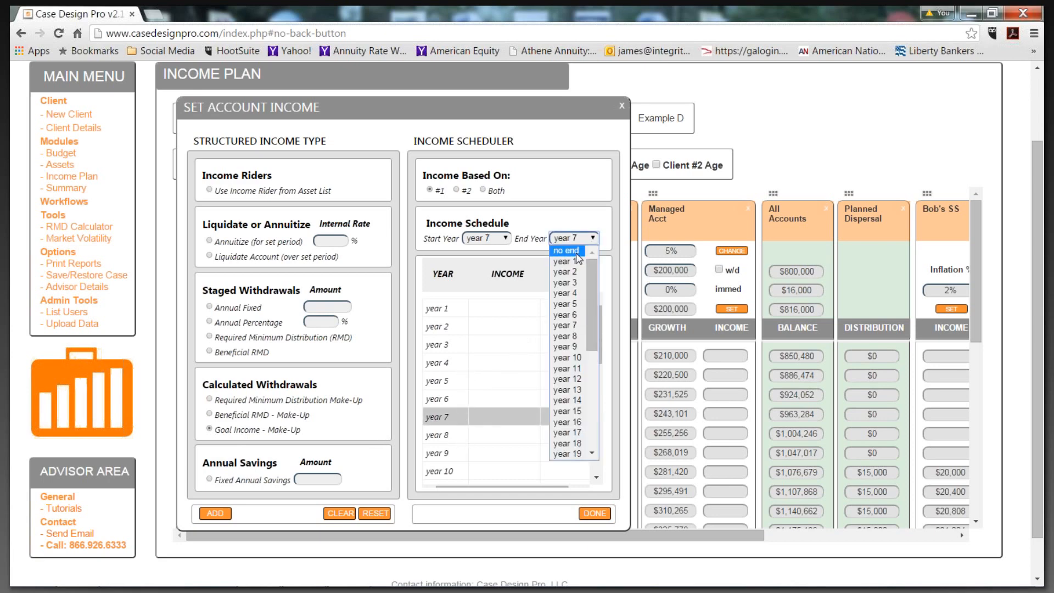
click(576, 252)
click(214, 513)
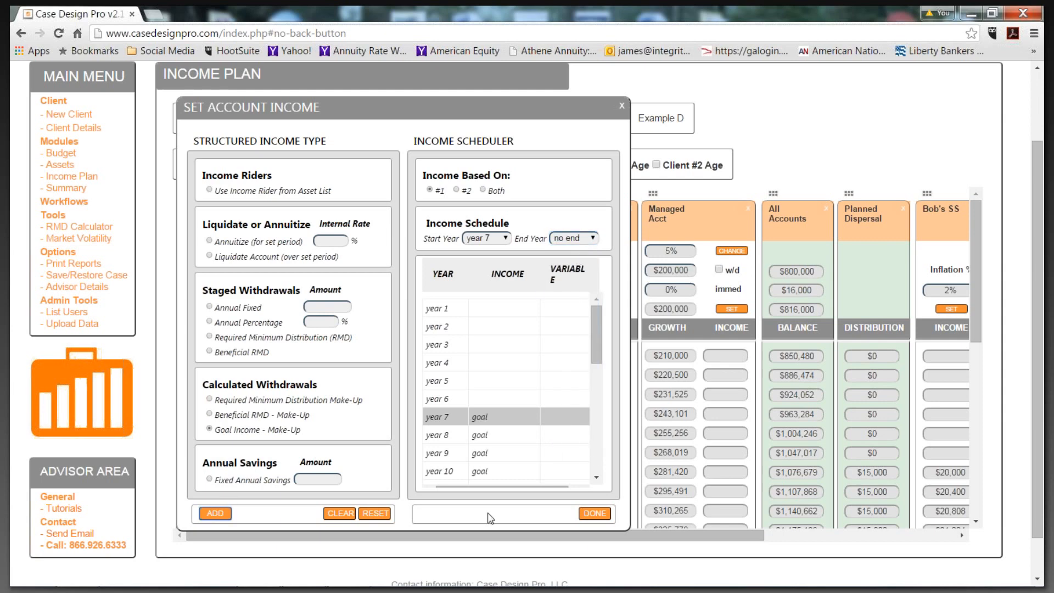
click(595, 512)
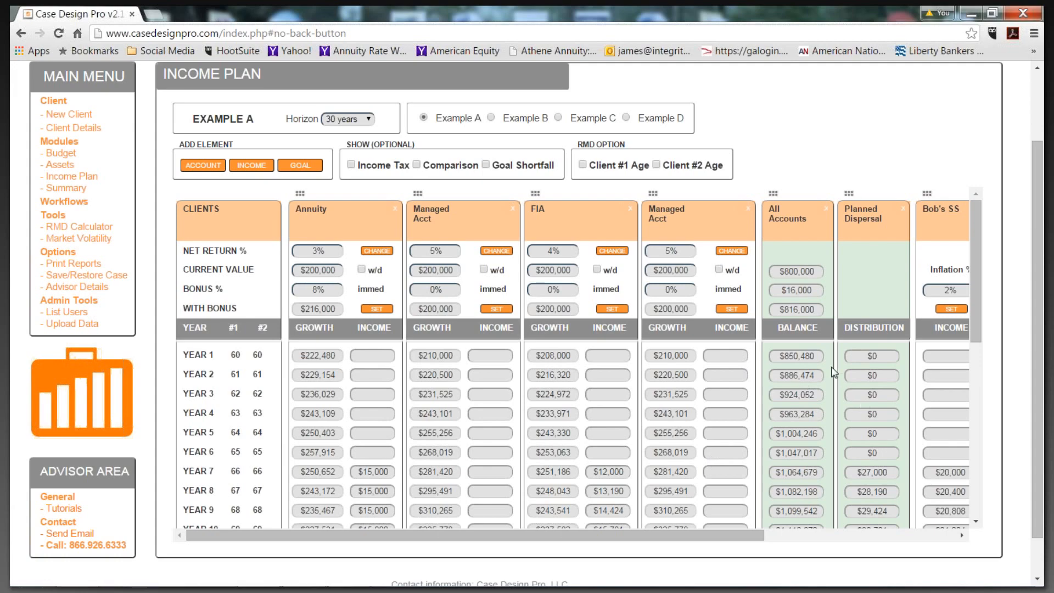
- Review account balances, FIA withdrawals, and total income against the goal through year 30
scroll(738, 379, down, 1)
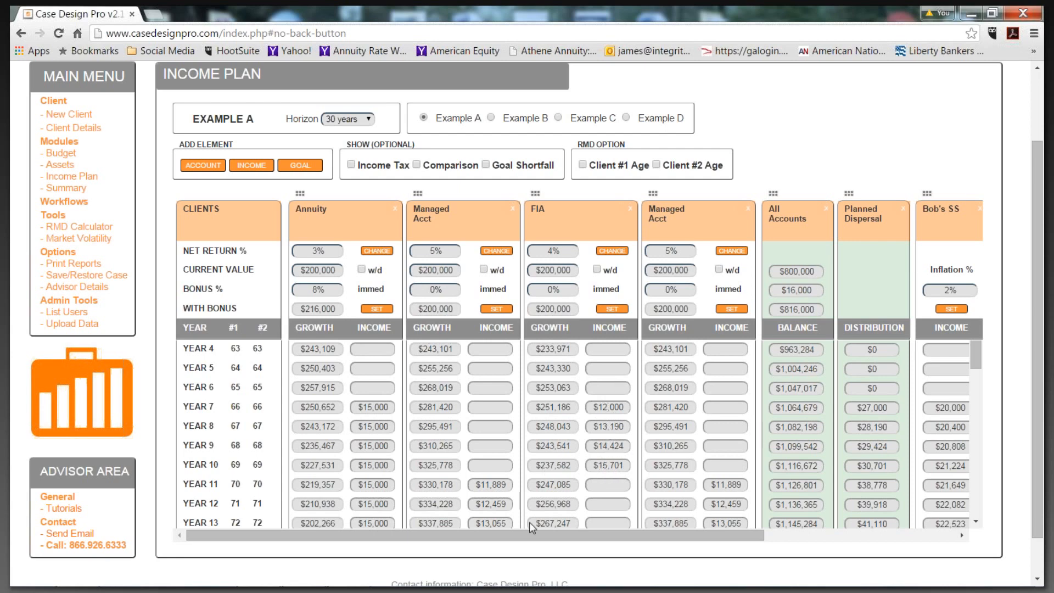
drag(537, 542, 954, 540)
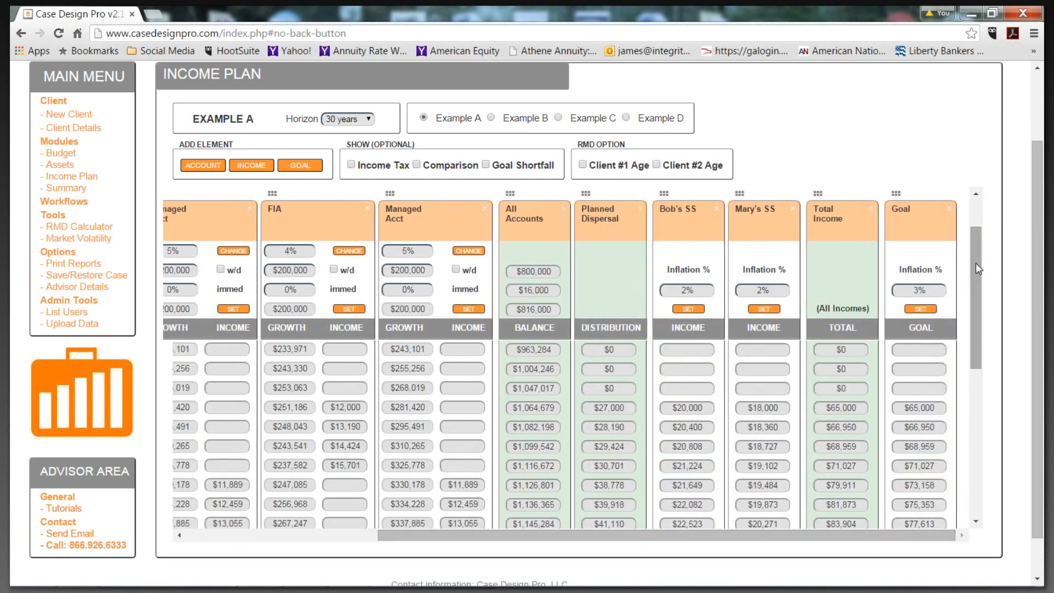
drag(982, 261, 1013, 451)
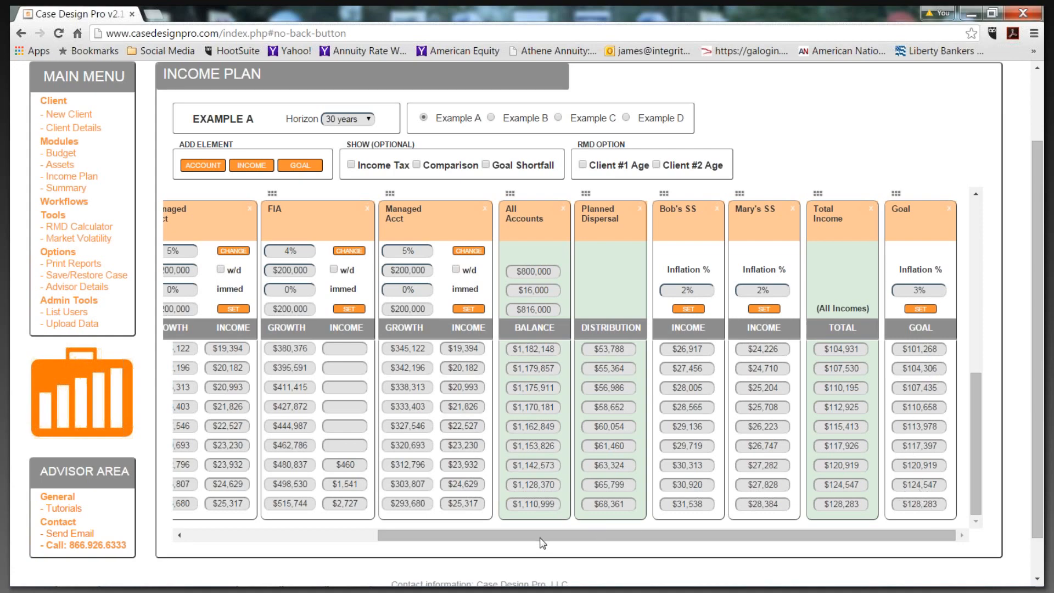
drag(422, 534, 342, 527)
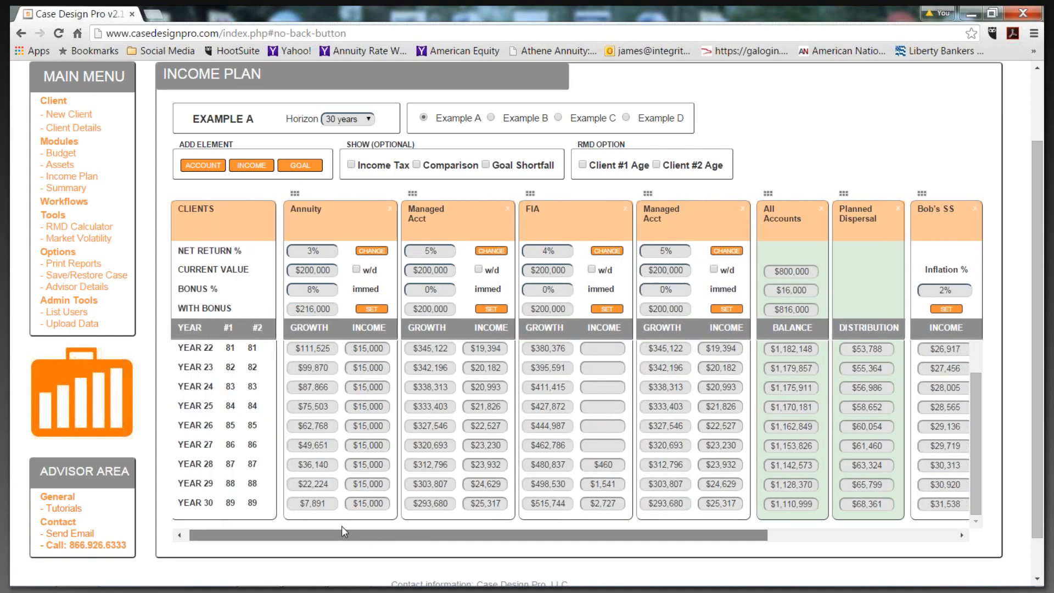
drag(603, 535, 719, 529)
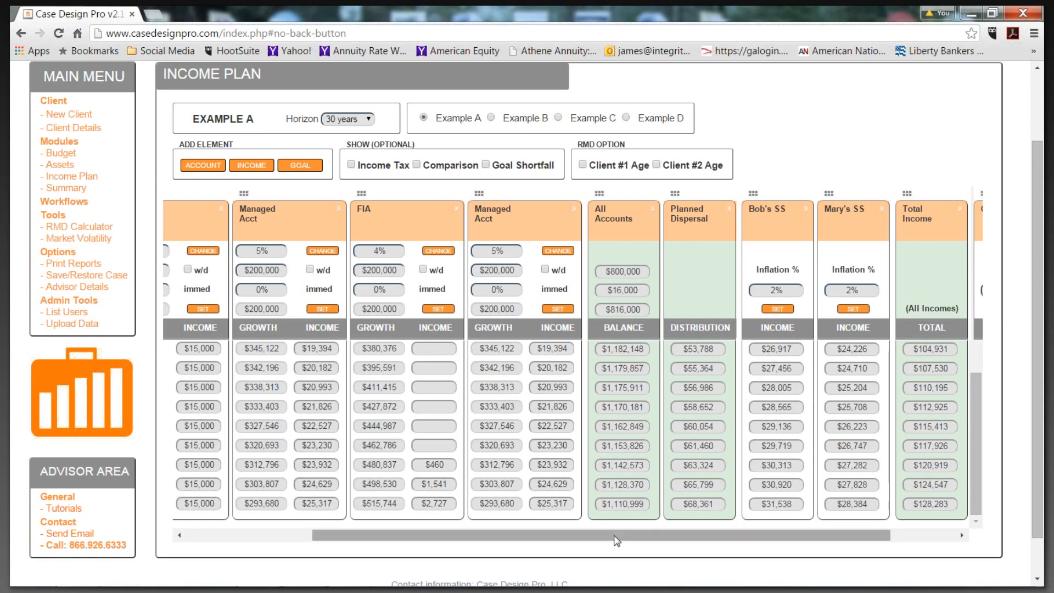
drag(616, 535, 562, 545)
scroll(646, 369, down, 1)
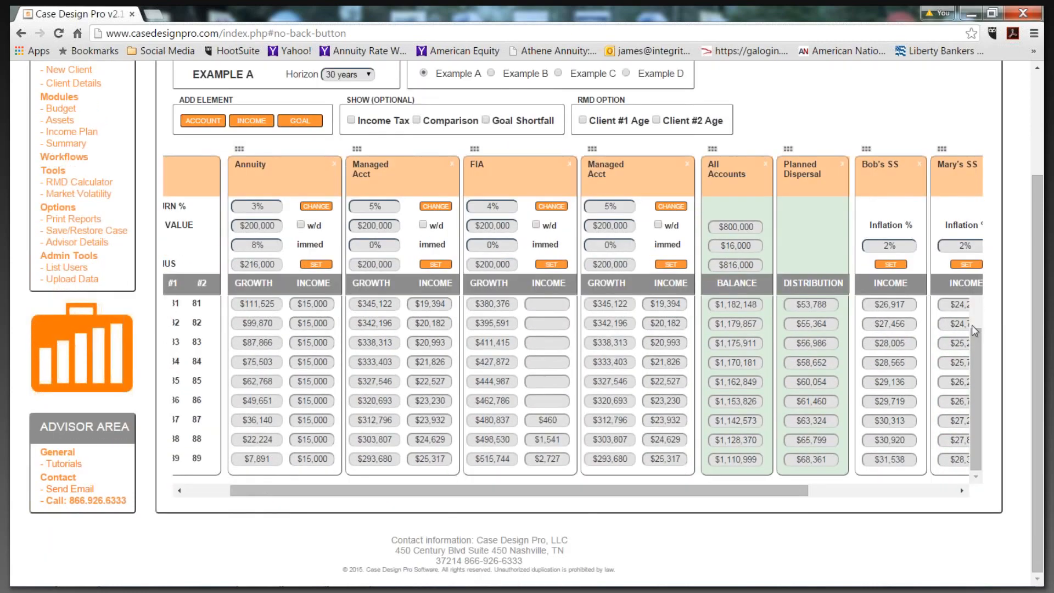
- Open the FIA account's income settings and clear its scheduled goal make-up withdrawals
scroll(972, 326, up, 3)
scroll(1029, 357, up, 1)
scroll(1030, 361, up, 2)
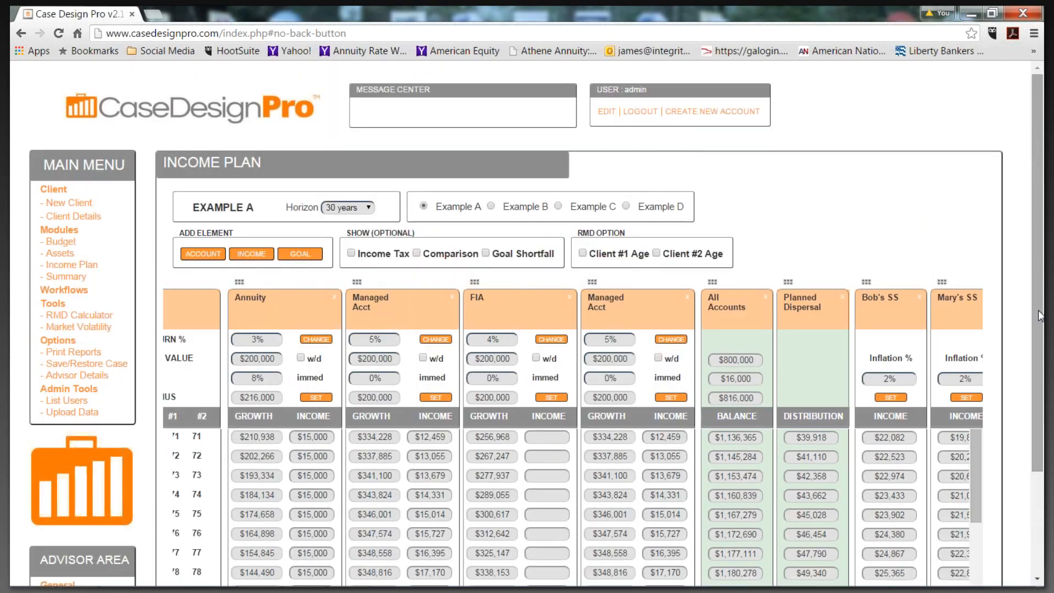
scroll(1039, 333, down, 1)
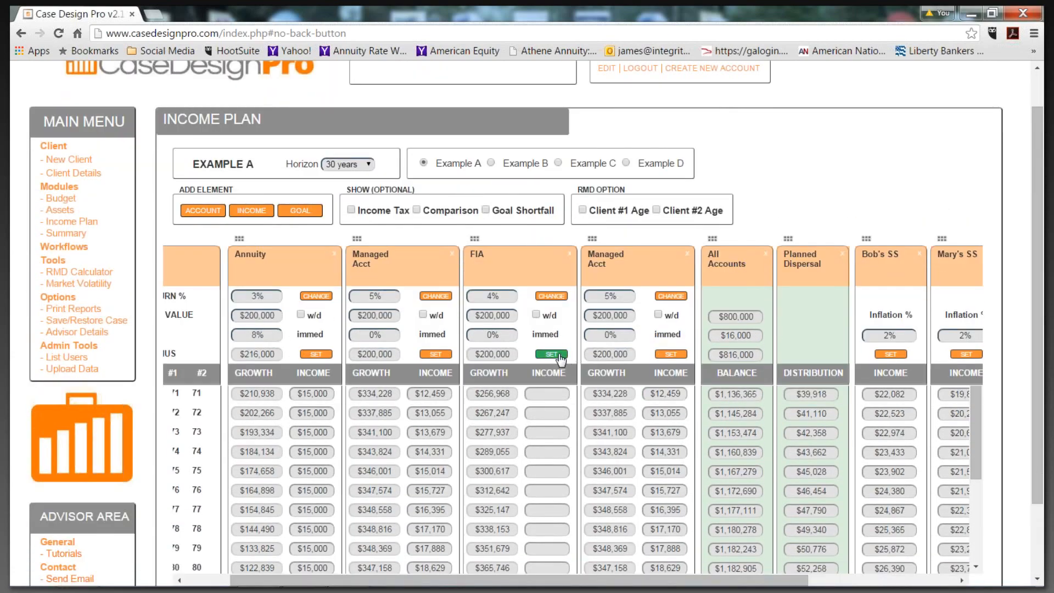
click(551, 354)
drag(597, 379, 597, 397)
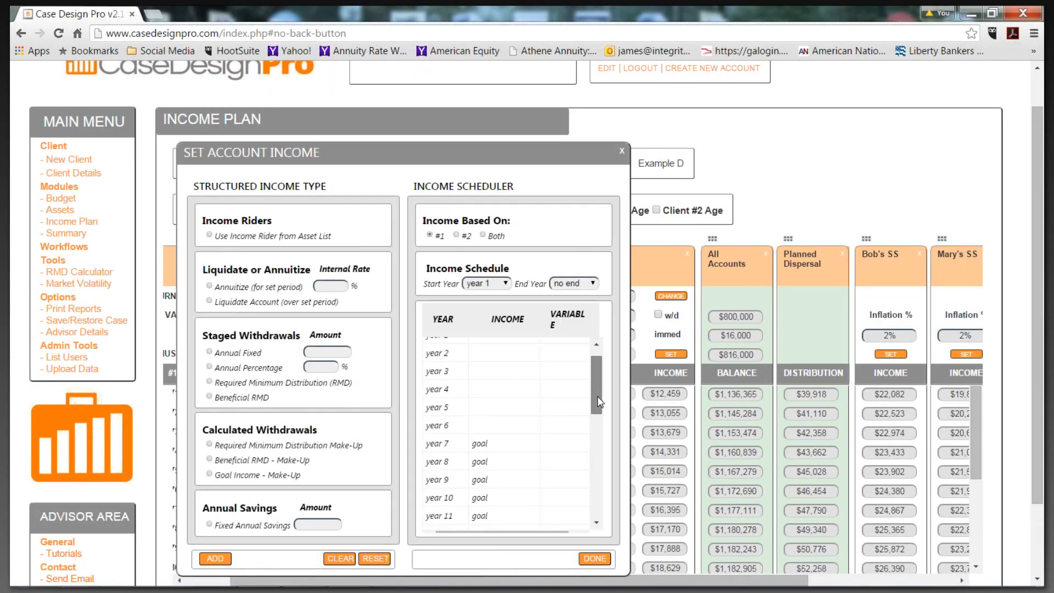
click(341, 562)
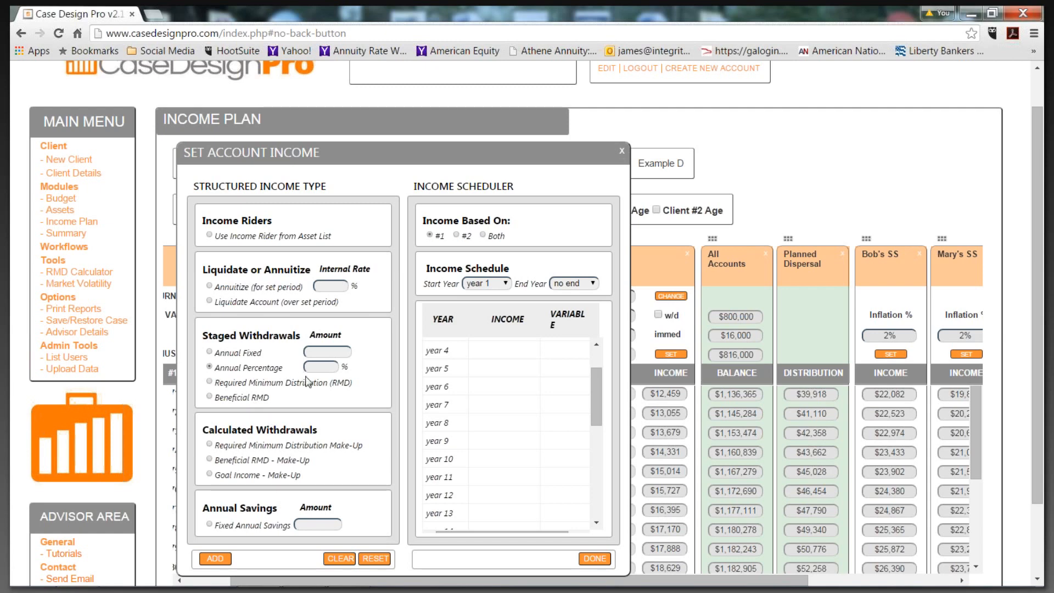
- Schedule 4% Annual Percentage withdrawals for the FIA account from year 7 with no end and apply them to the plan
click(329, 367)
text(4)
click(467, 404)
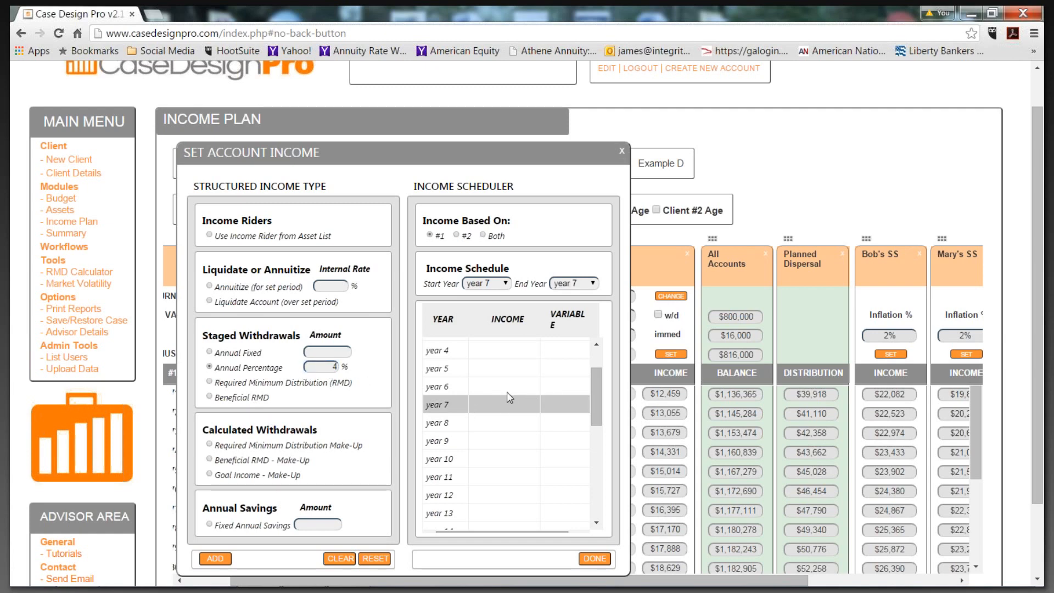
click(594, 287)
click(580, 297)
click(215, 559)
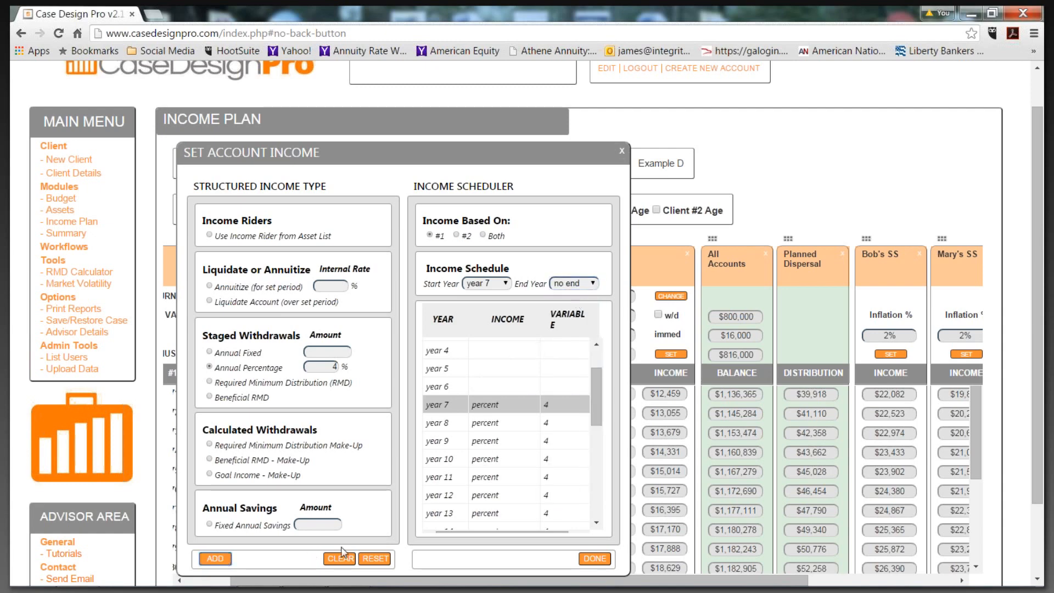
click(594, 560)
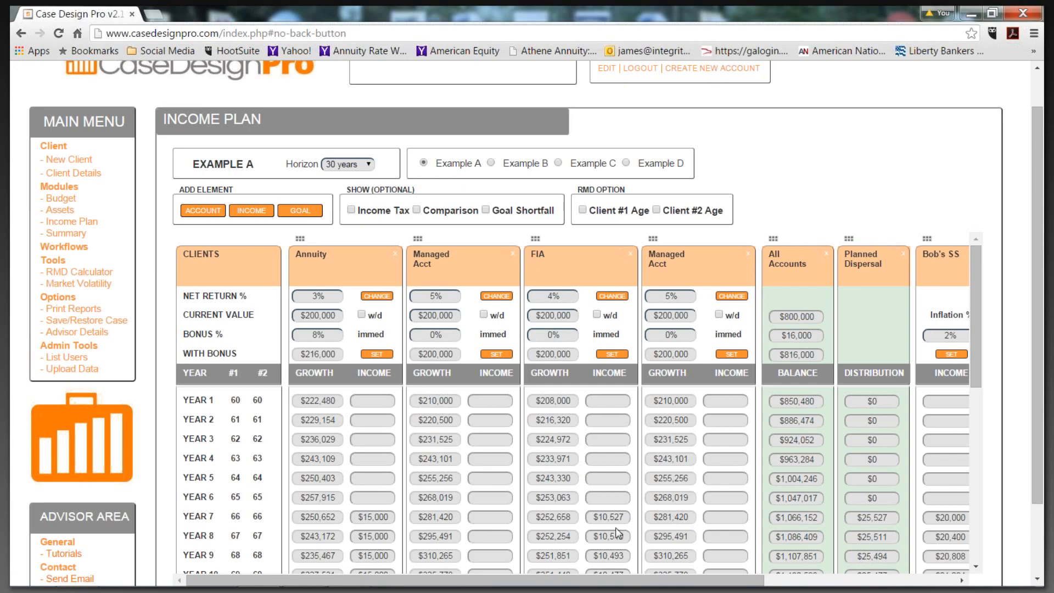
- Toggle the FIA account's w/d option on and off, leaving it disabled
scroll(586, 475, down, 2)
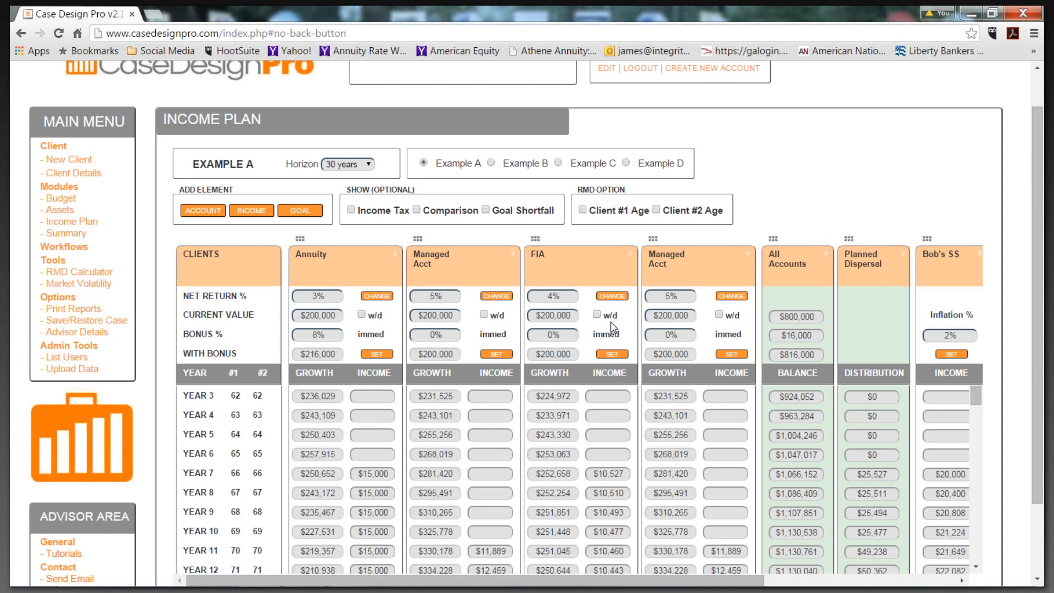
click(597, 315)
click(597, 315)
click(597, 315)
click(597, 316)
- Reset the FIA account's scheduled percentage withdrawals and apply the empty schedule to the plan
click(612, 354)
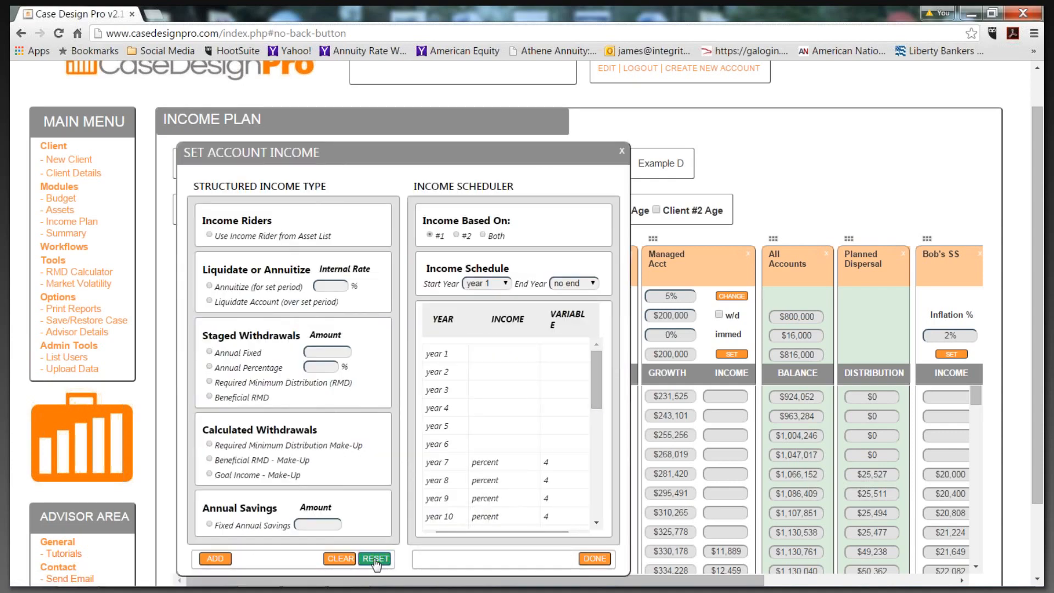
click(375, 558)
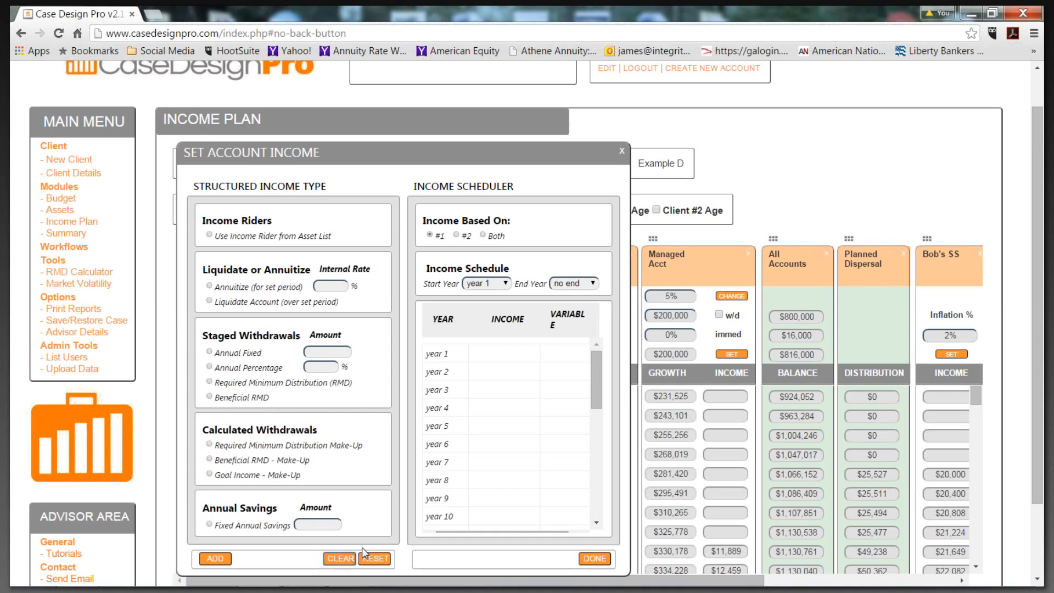
click(594, 558)
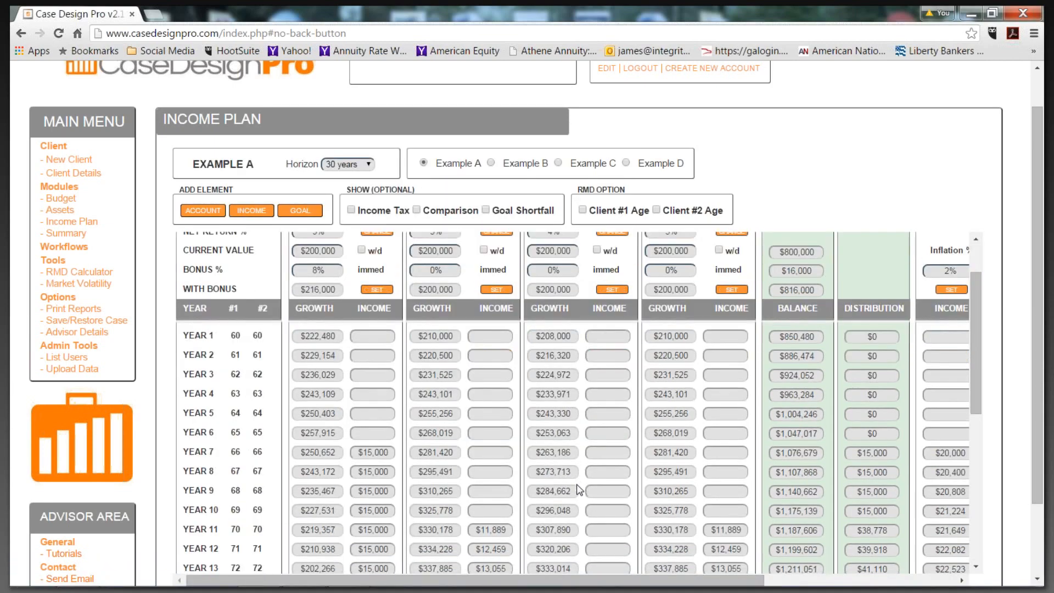
- Schedule Goal Income Make-Up withdrawals for the FIA account starting in year 7 with no end and apply the schedule
scroll(613, 521, up, 1)
click(608, 394)
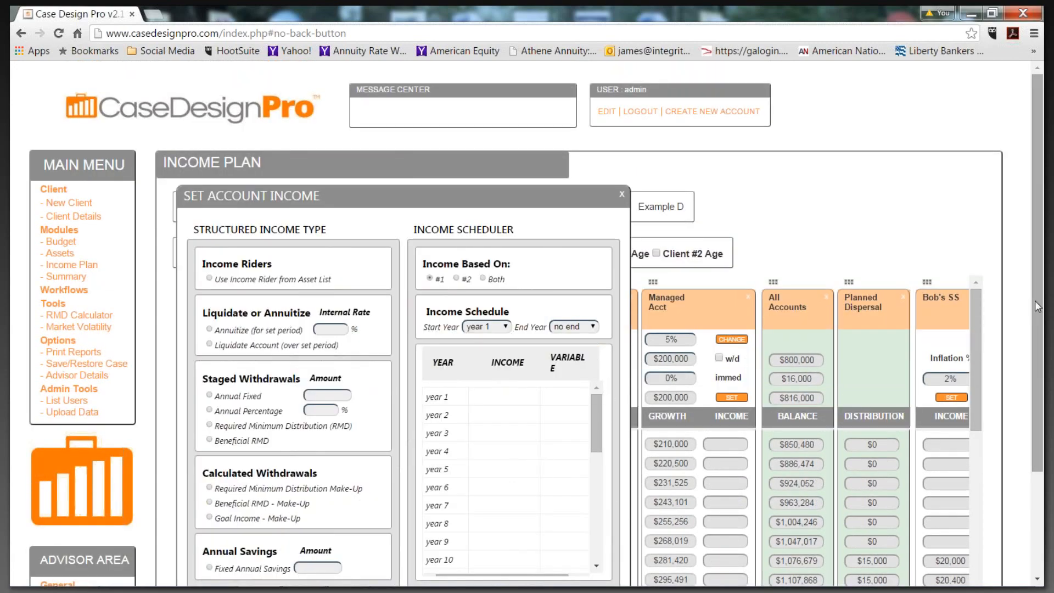
drag(1035, 301, 1036, 330)
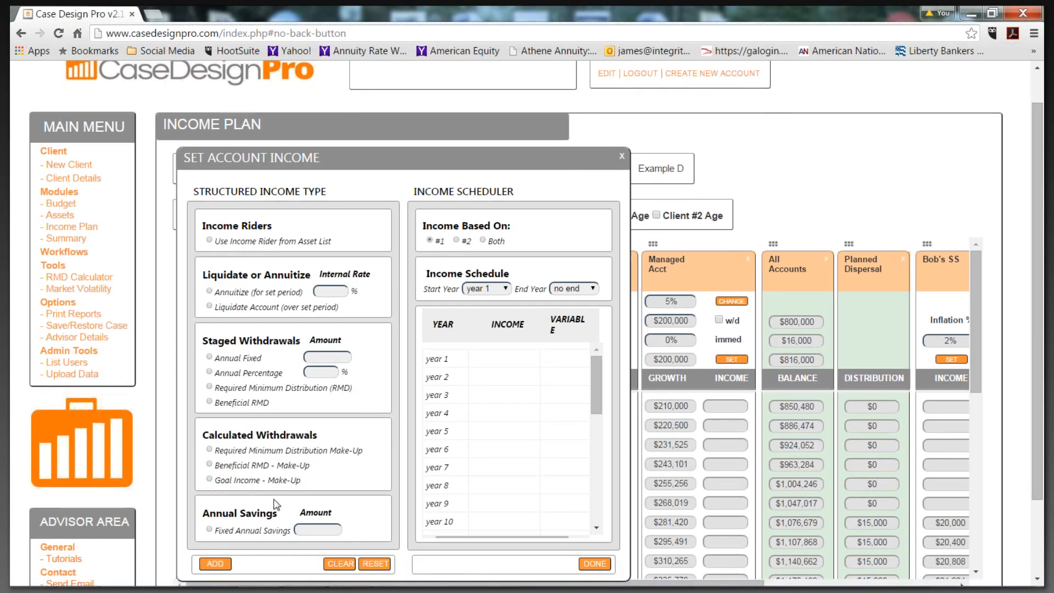
click(210, 480)
click(471, 467)
click(591, 289)
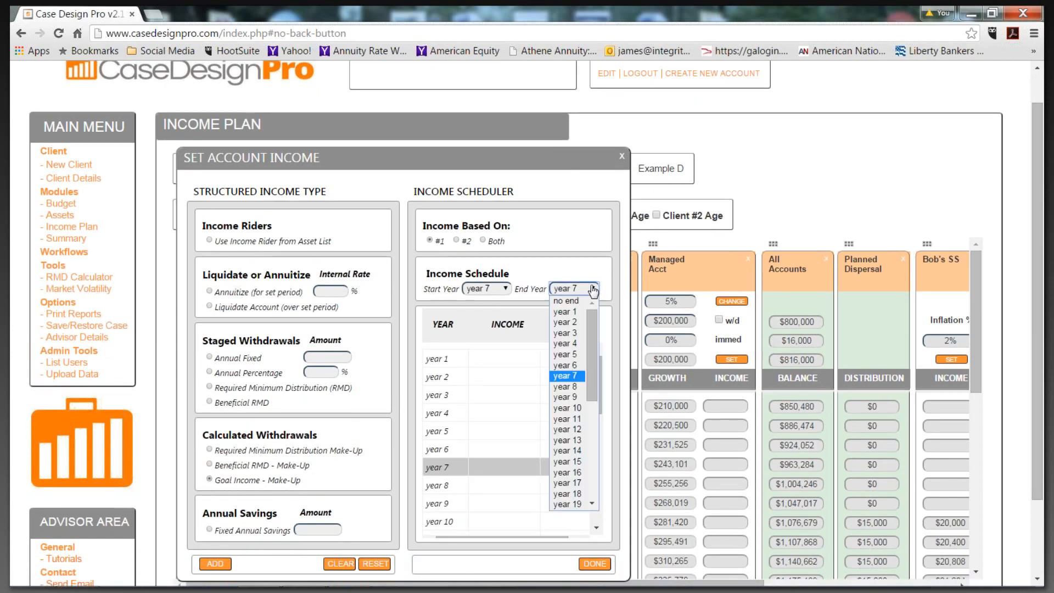
click(565, 301)
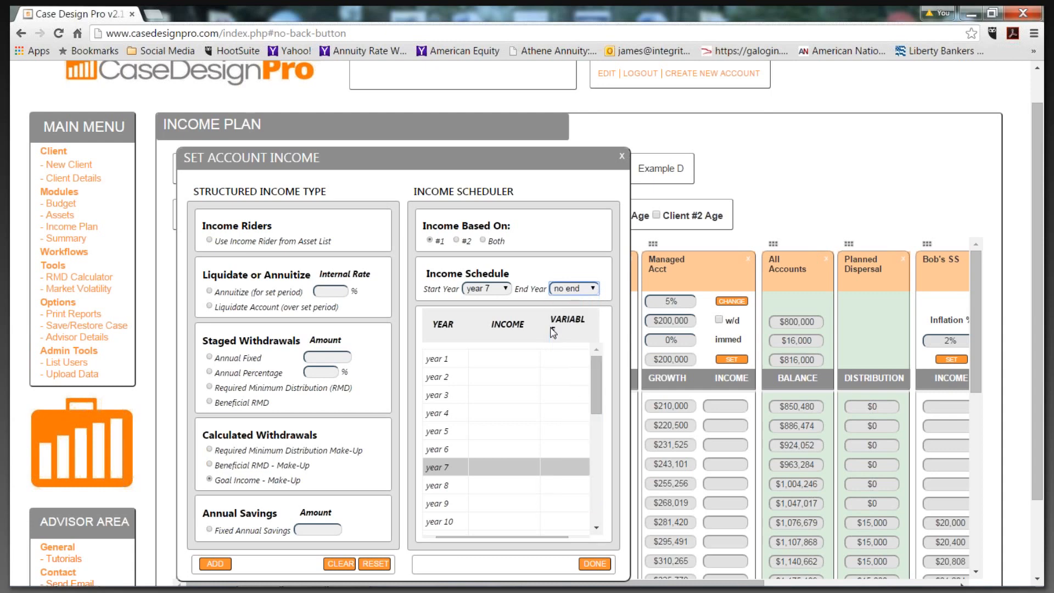
click(215, 564)
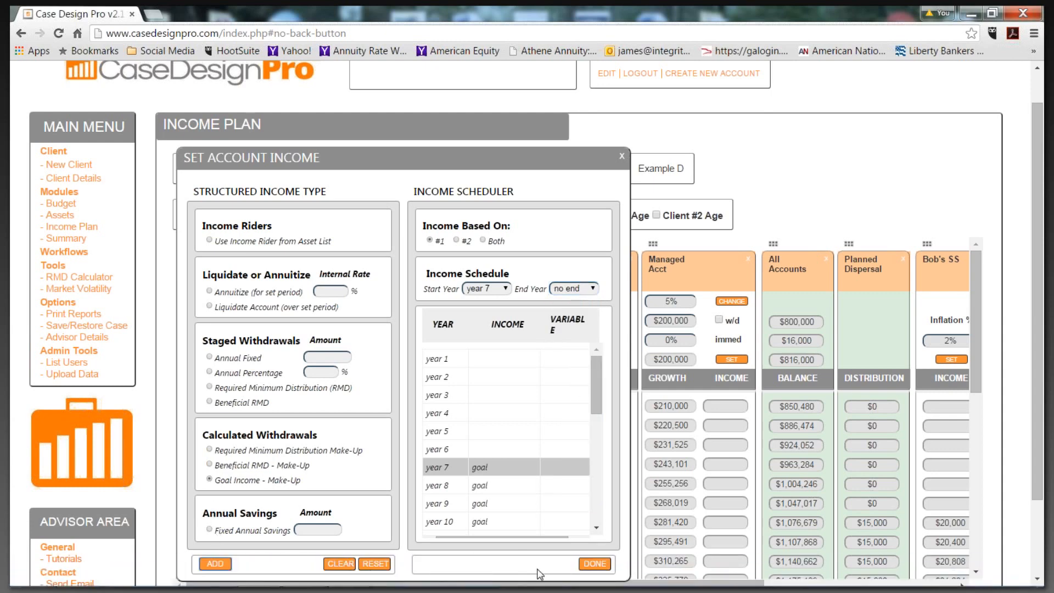
click(593, 564)
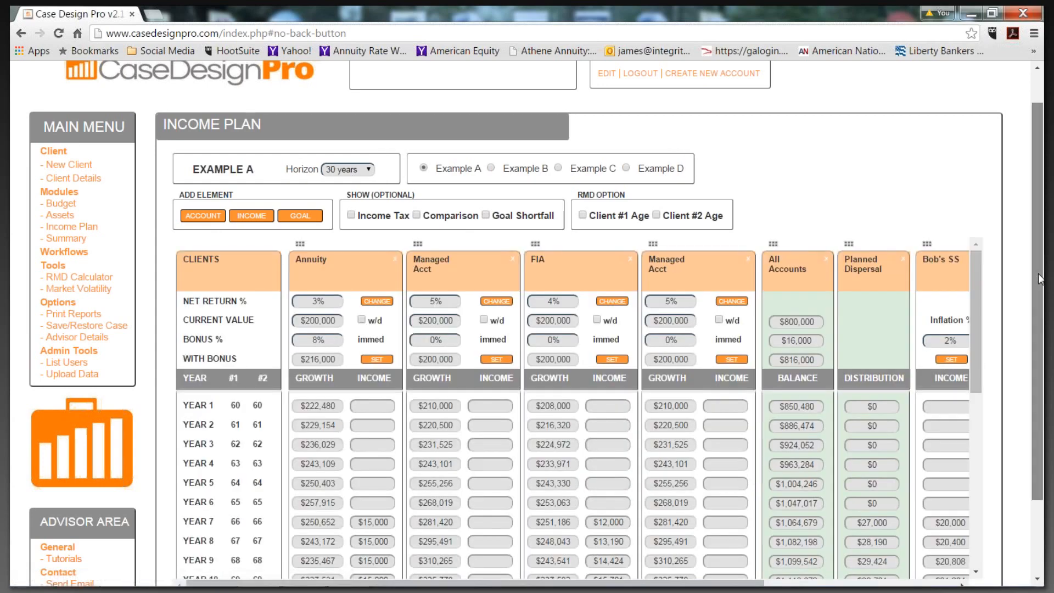
- Check total income against the goal, and start a new account named Life Insurance with an initial balance of 400000
drag(1039, 278, 1041, 340)
drag(752, 514, 943, 510)
mouse_move(979, 242)
mouse_down()
mouse_move(982, 307)
mouse_move(982, 262)
mouse_up()
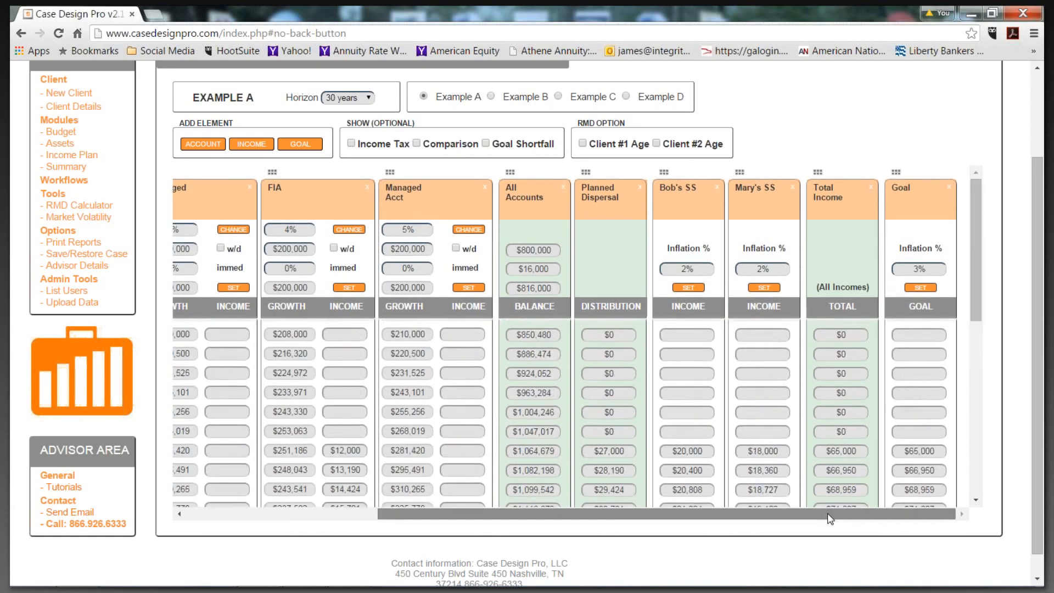
drag(828, 512, 637, 513)
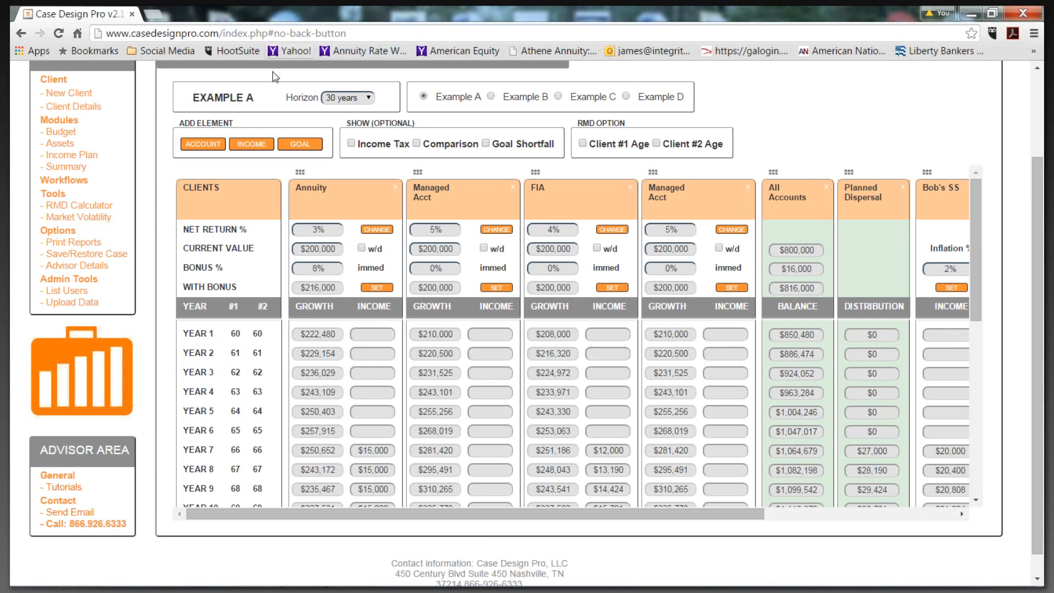
click(203, 144)
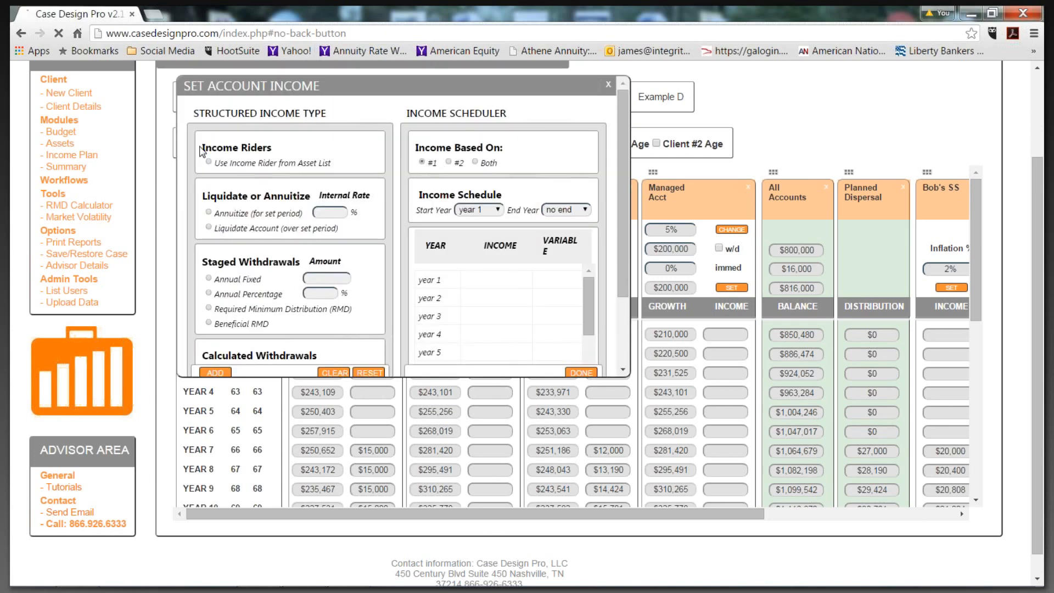
text(L)
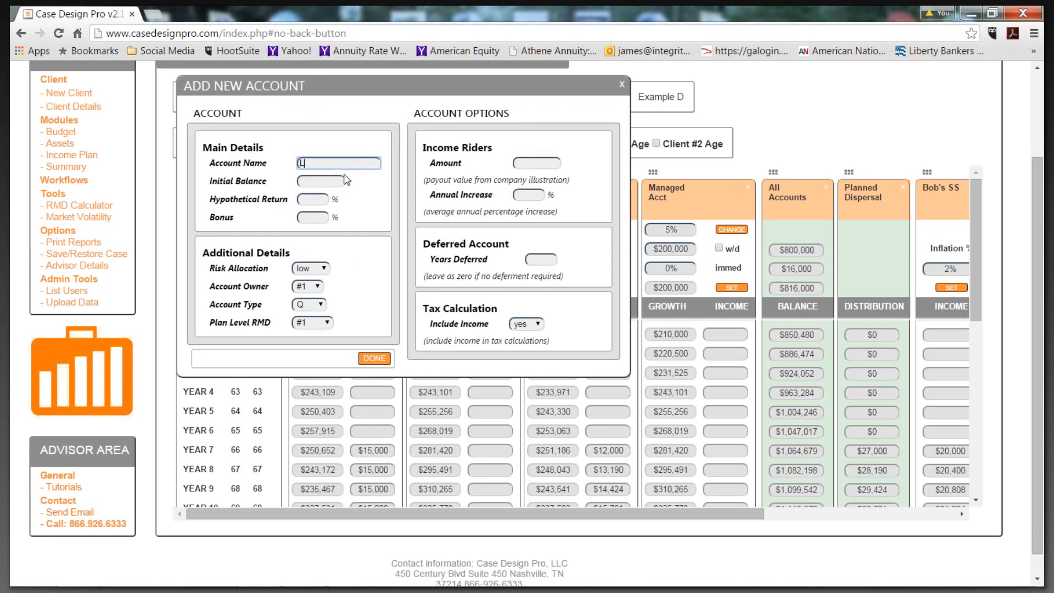
text(ife Insurance)
click(312, 182)
click(355, 200)
- Make the Life Insurance account NQ, exclude its income from tax calculations, enter its years deferred, and add it to the plan
click(310, 304)
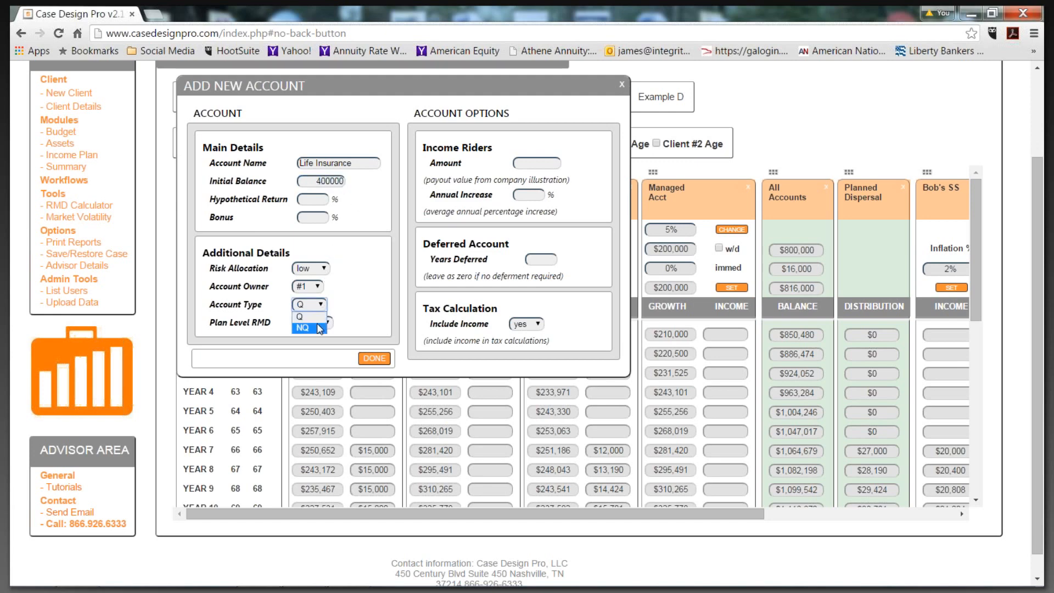
click(314, 328)
click(532, 329)
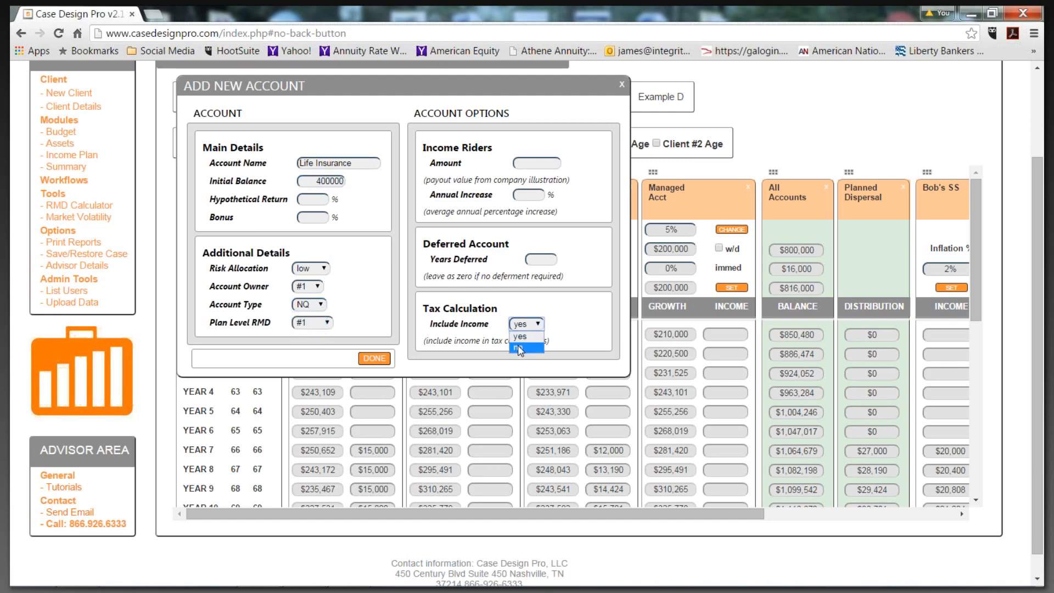
click(518, 343)
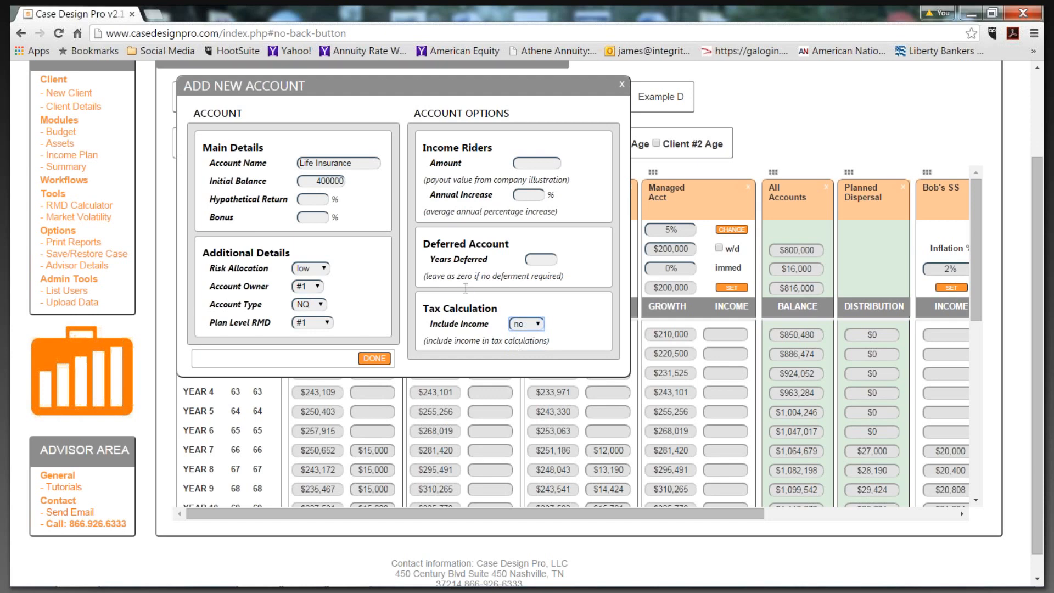
click(541, 260)
click(378, 359)
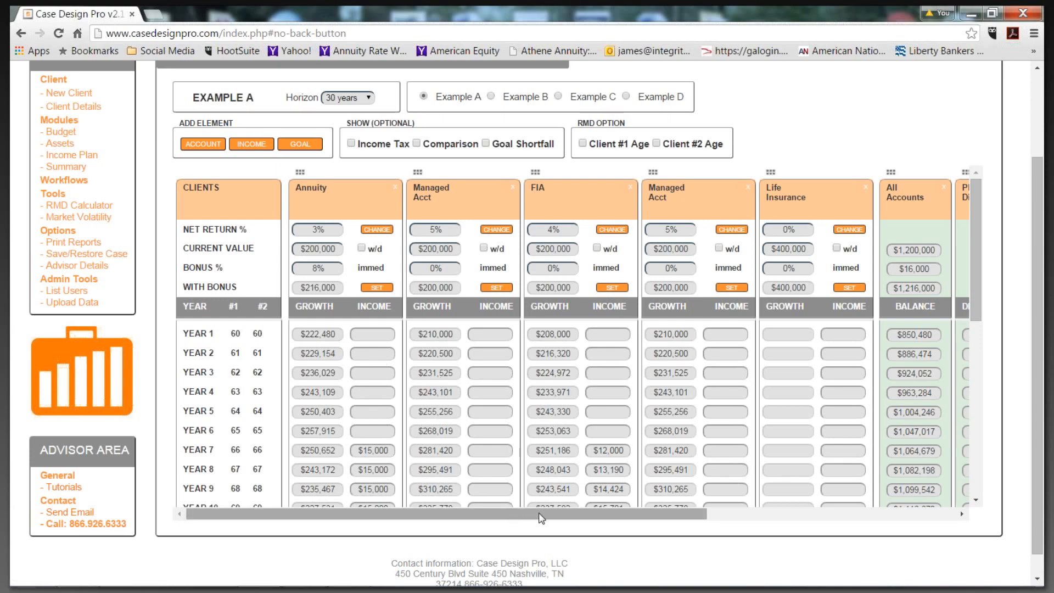
- Remove the Life Insurance account from the income plan after reviewing its effect on the account balances
drag(541, 518, 698, 512)
drag(978, 196, 990, 292)
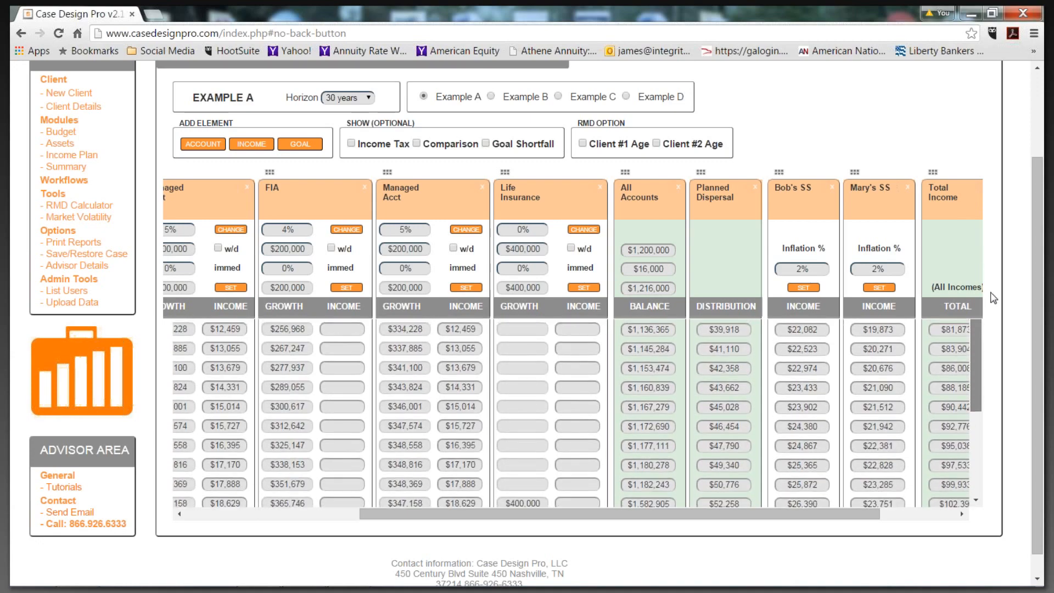
scroll(518, 416, down, 2)
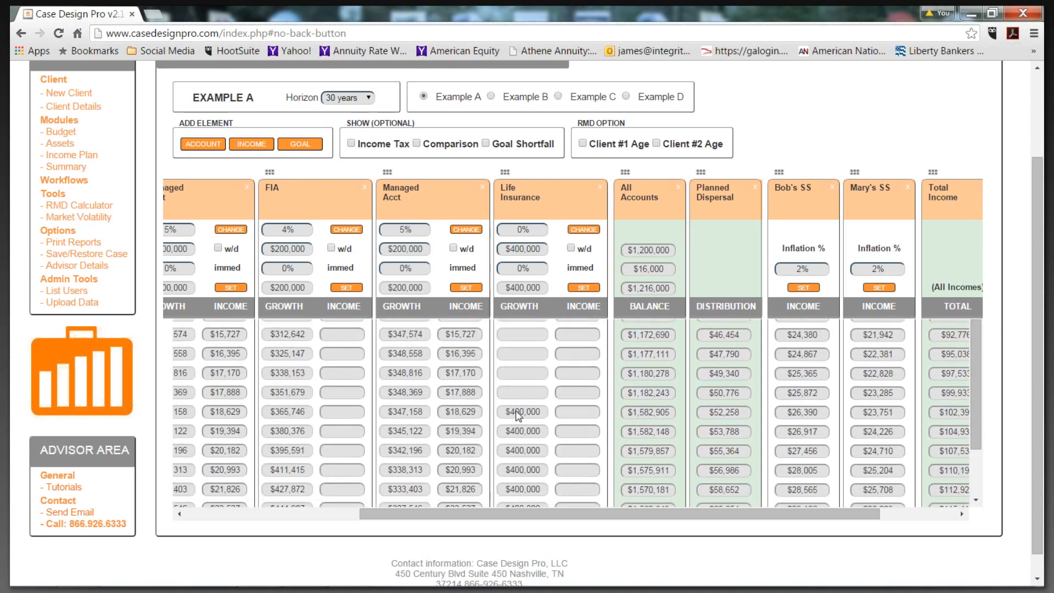
drag(528, 515, 747, 504)
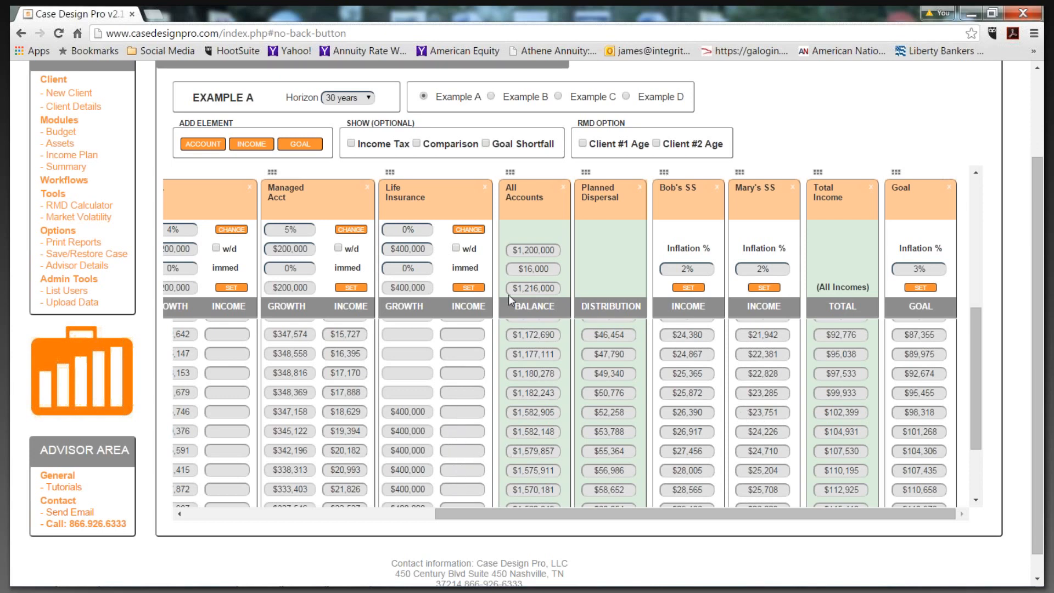
click(485, 187)
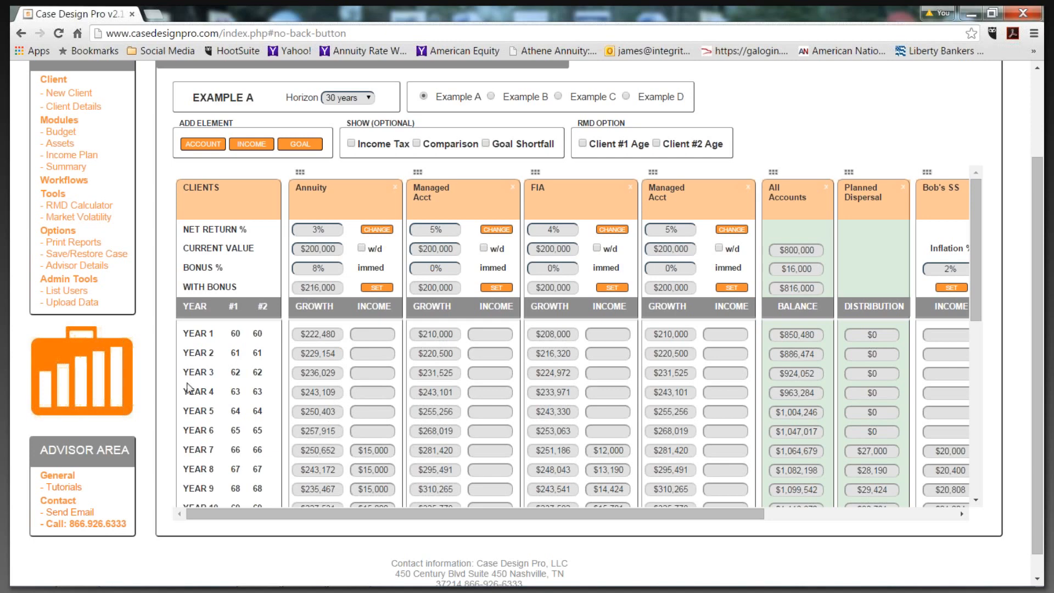
- Open the Market Volatility tool and set the investment amount to $257,916
click(98, 217)
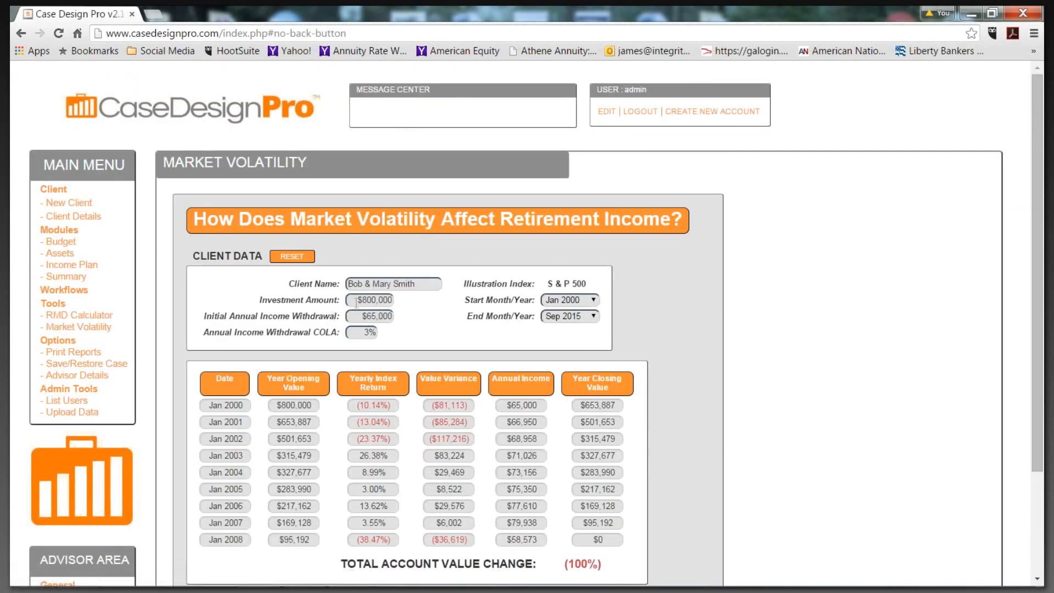
click(356, 301)
text(257916)
key(Return)
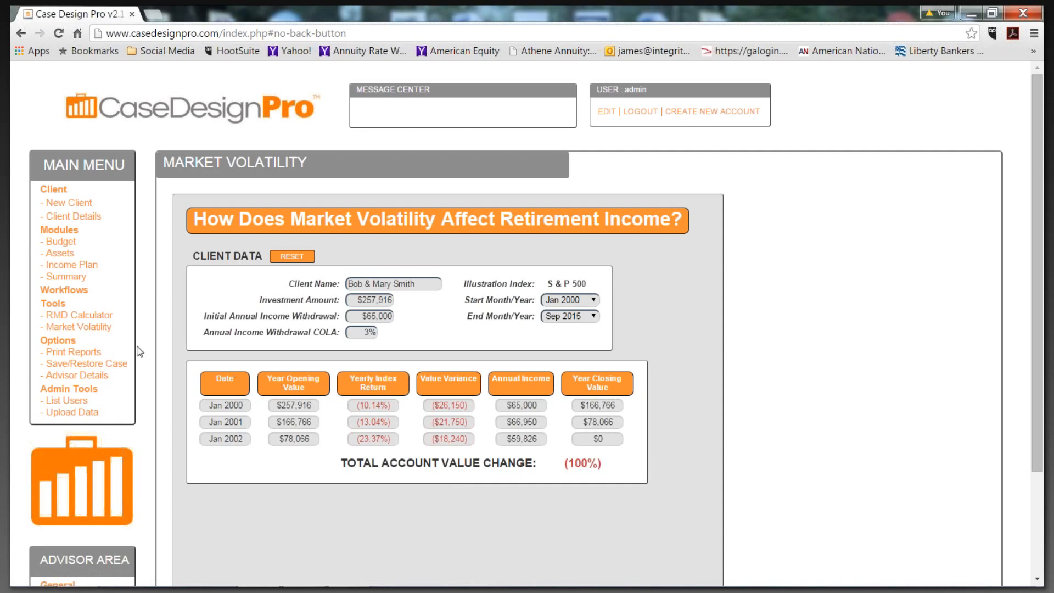
- Check the annuity's year 6 value in the income plan and correct the Market Volatility investment amount to $257,915
click(83, 265)
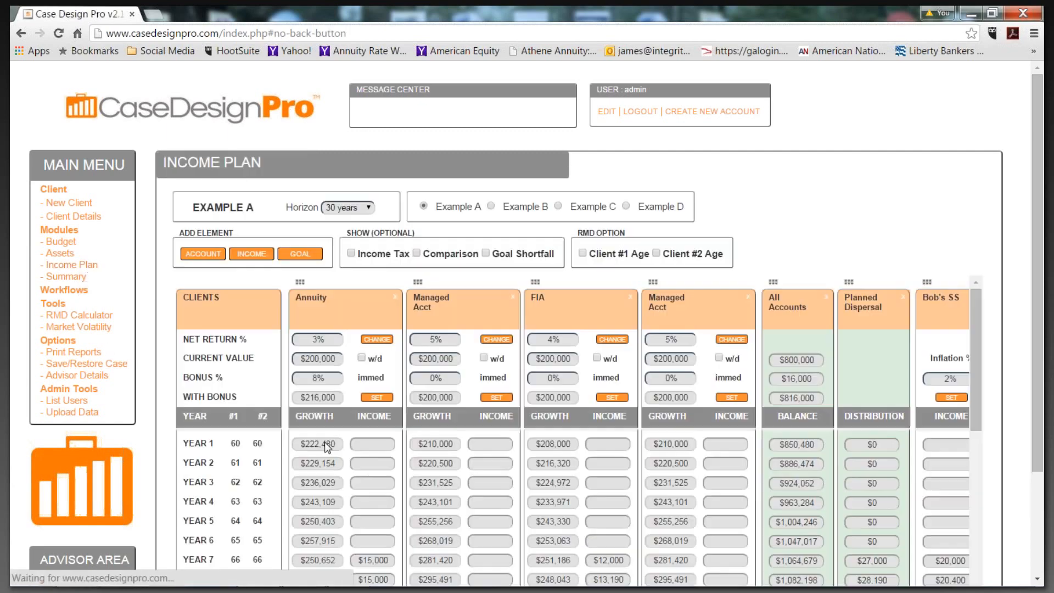
click(97, 328)
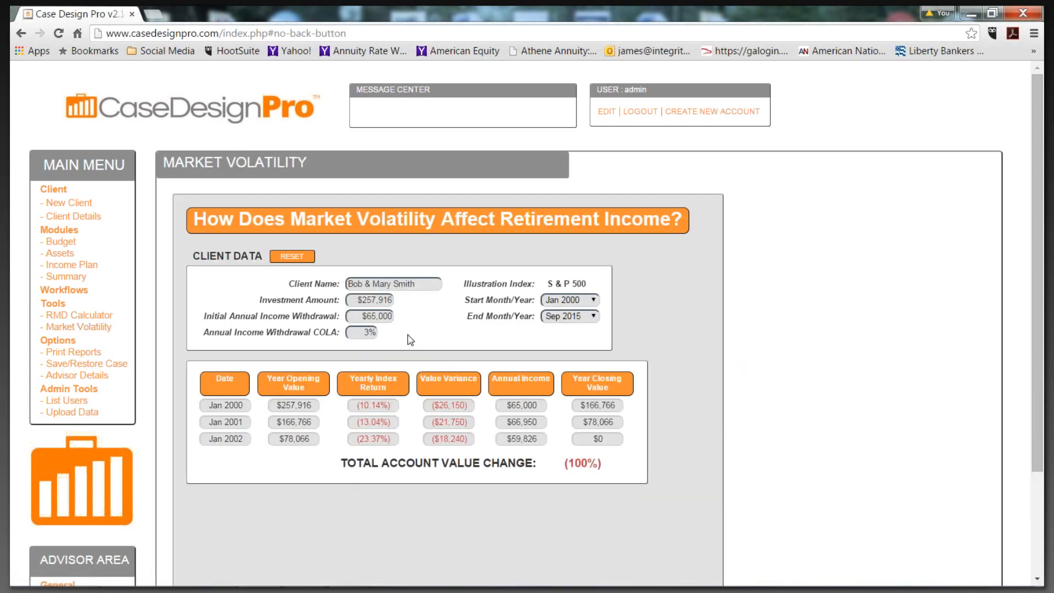
click(391, 300)
key(BackSpace)
text(5)
key(Tab)
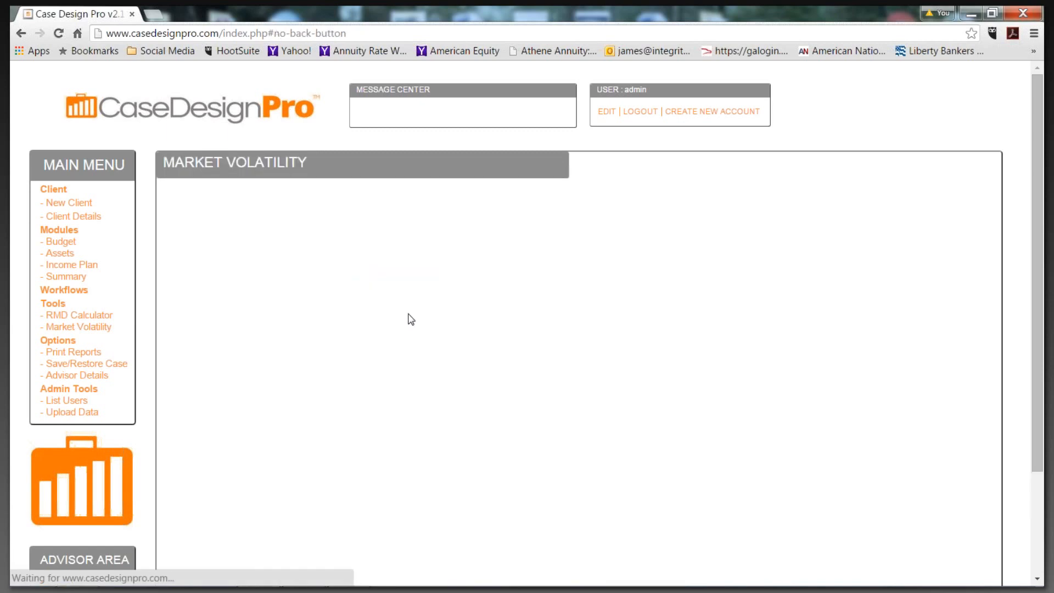
- Set the initial annual income withdrawal to $15,000 and the annual withdrawal COLA to 0%
click(362, 313)
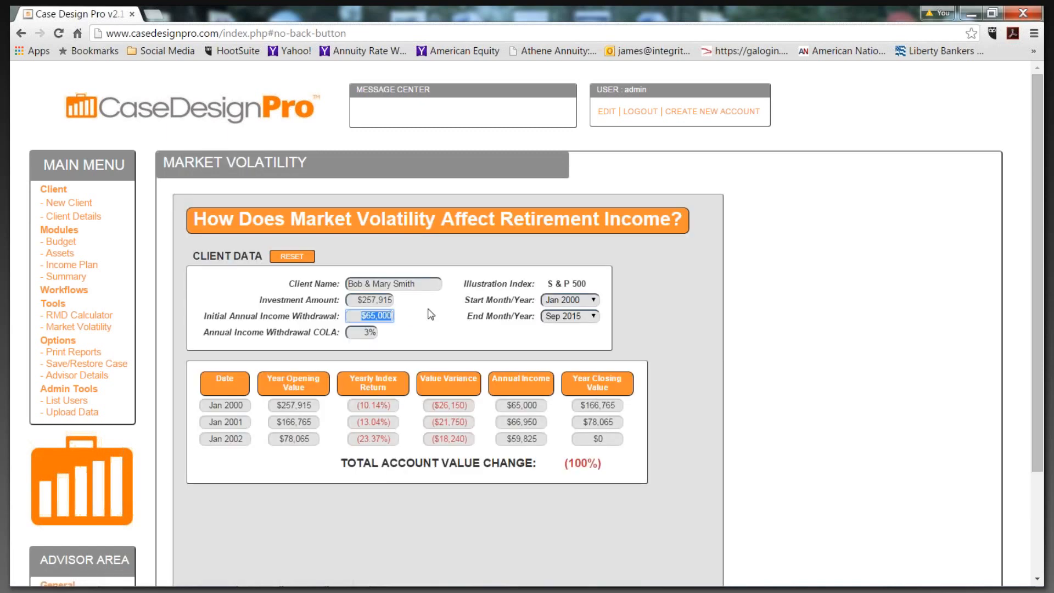
text(15000)
click(460, 316)
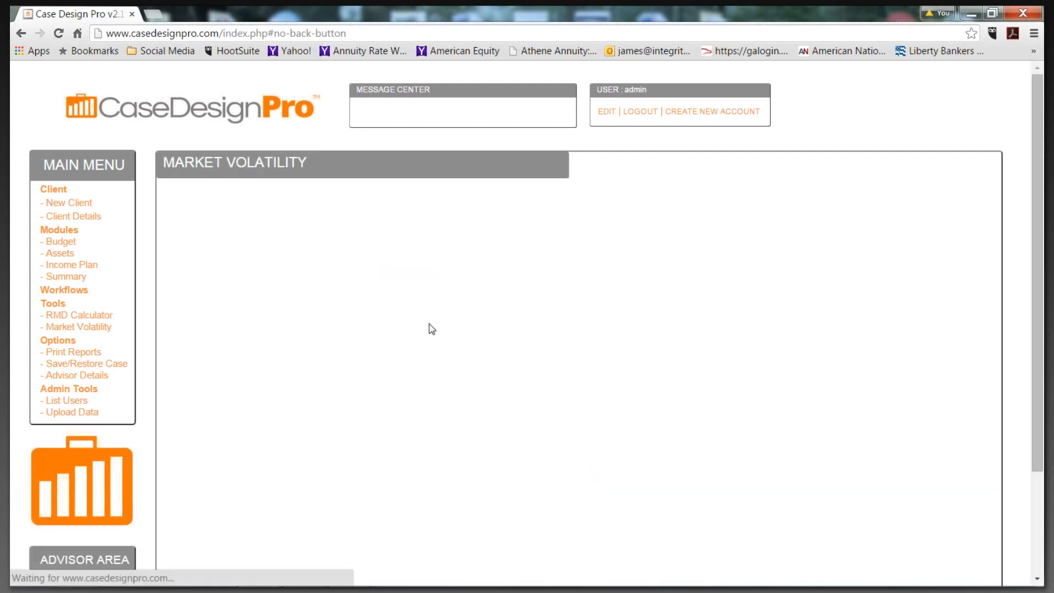
click(360, 331)
text(0)
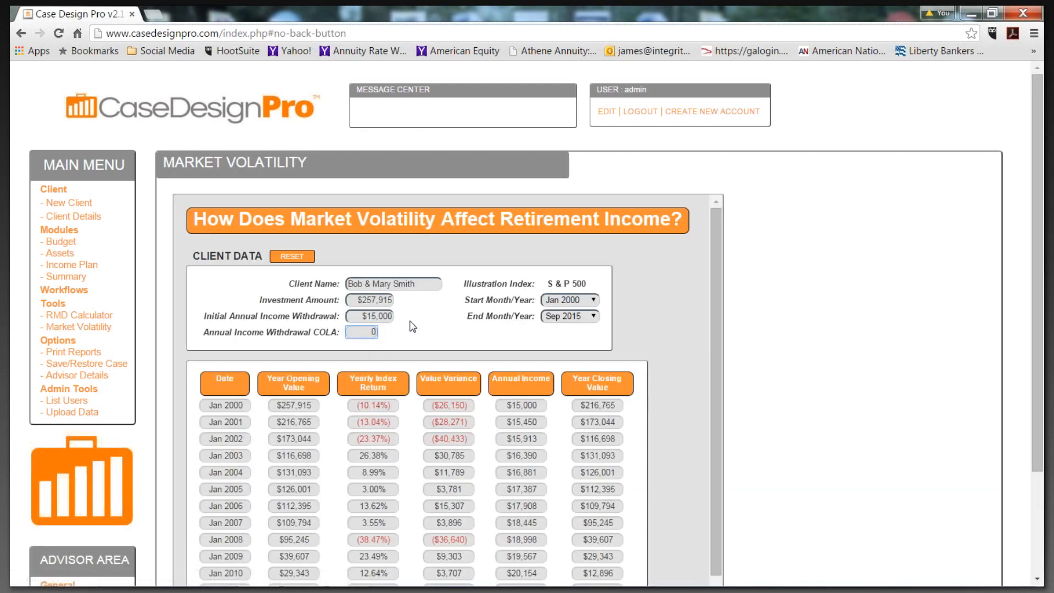
click(420, 322)
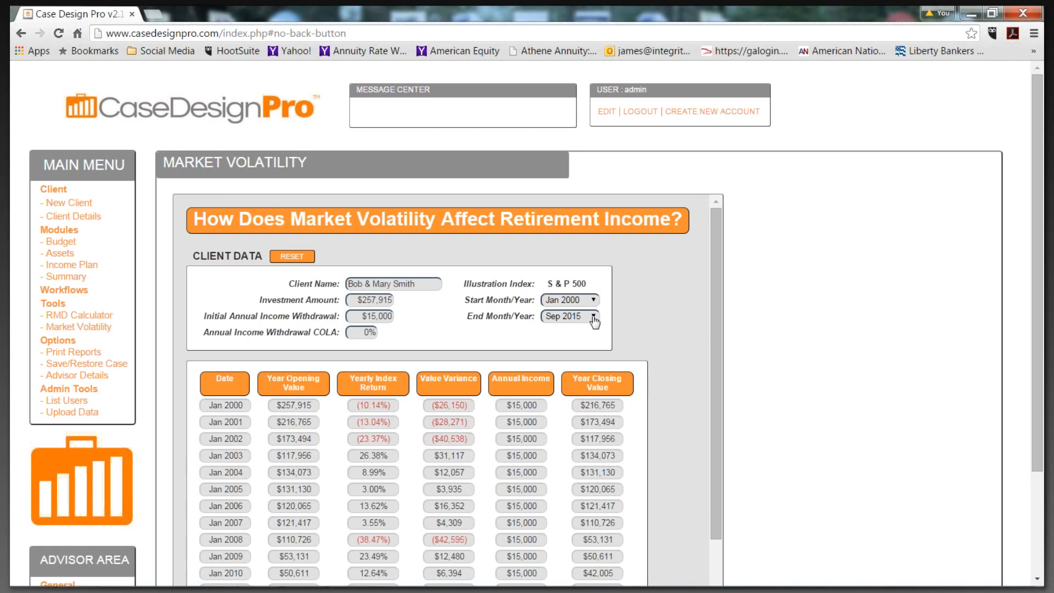
- Set the Market Volatility end month to Jan 2015 and review the yearly results down to the total account value change
click(593, 318)
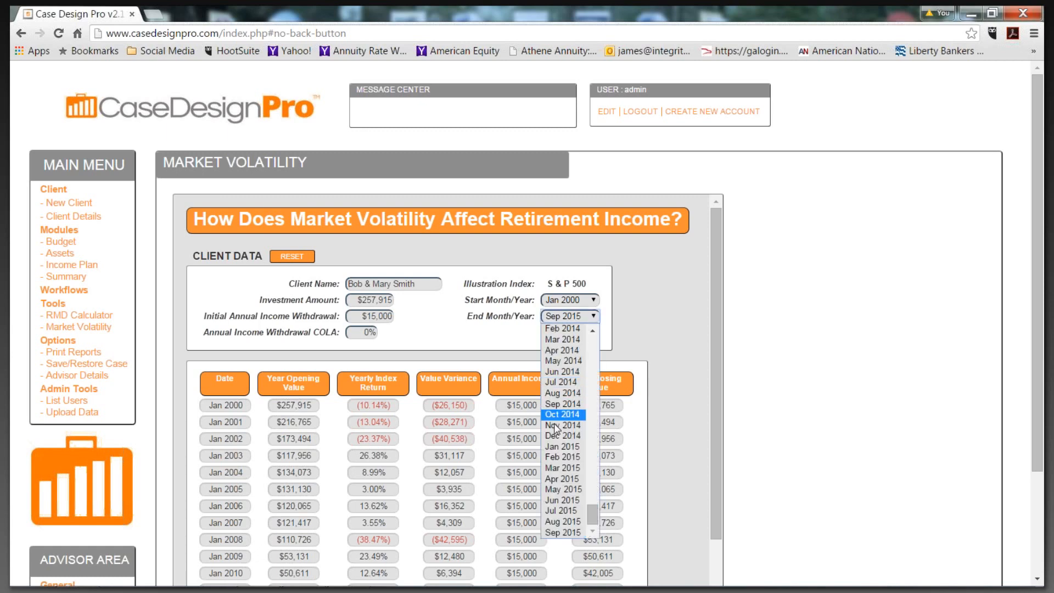
click(568, 457)
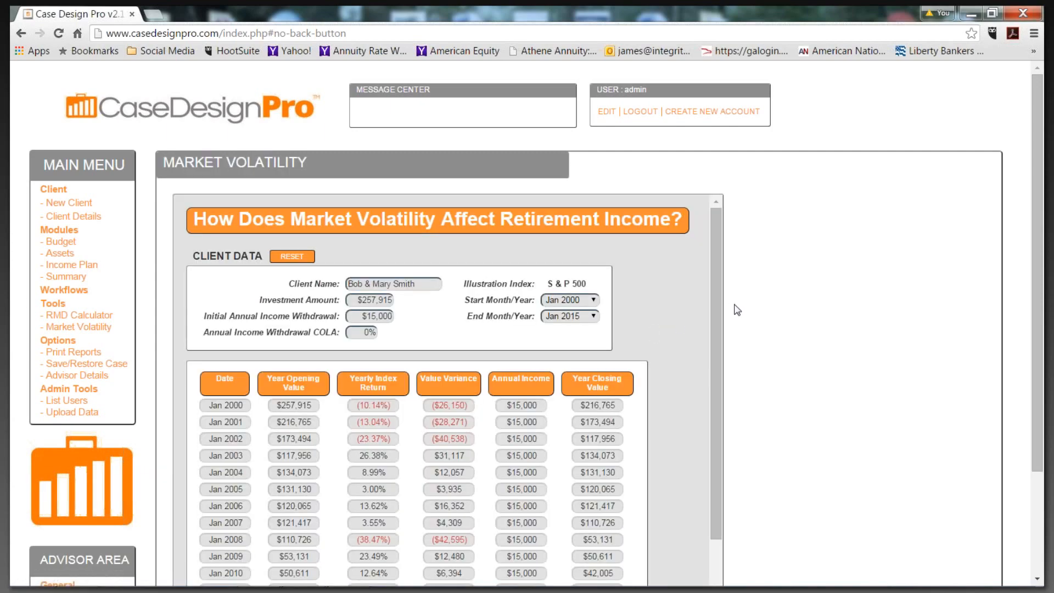
scroll(736, 306, down, 1)
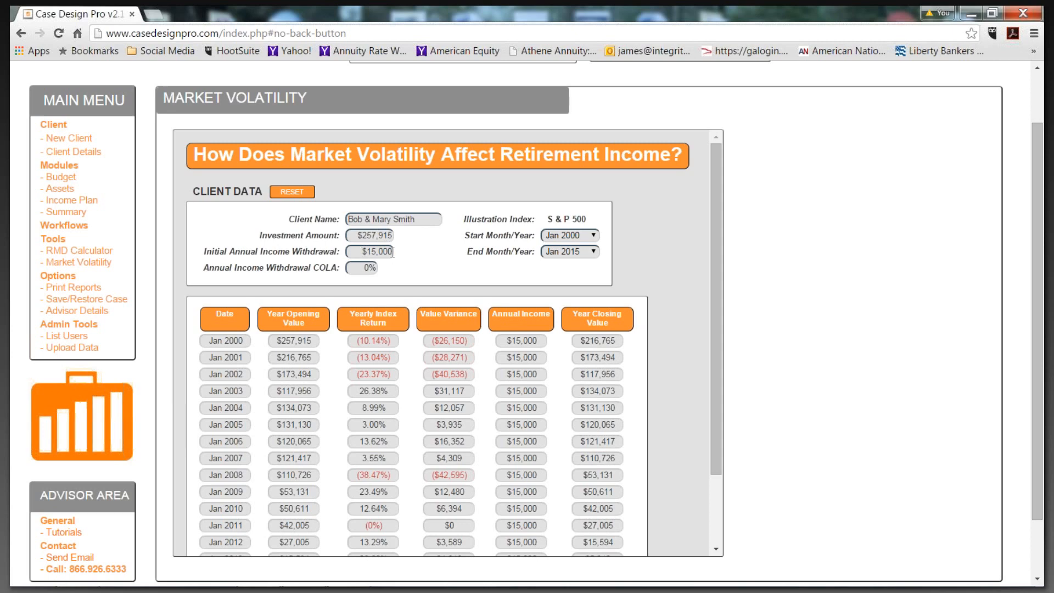
drag(713, 177, 730, 237)
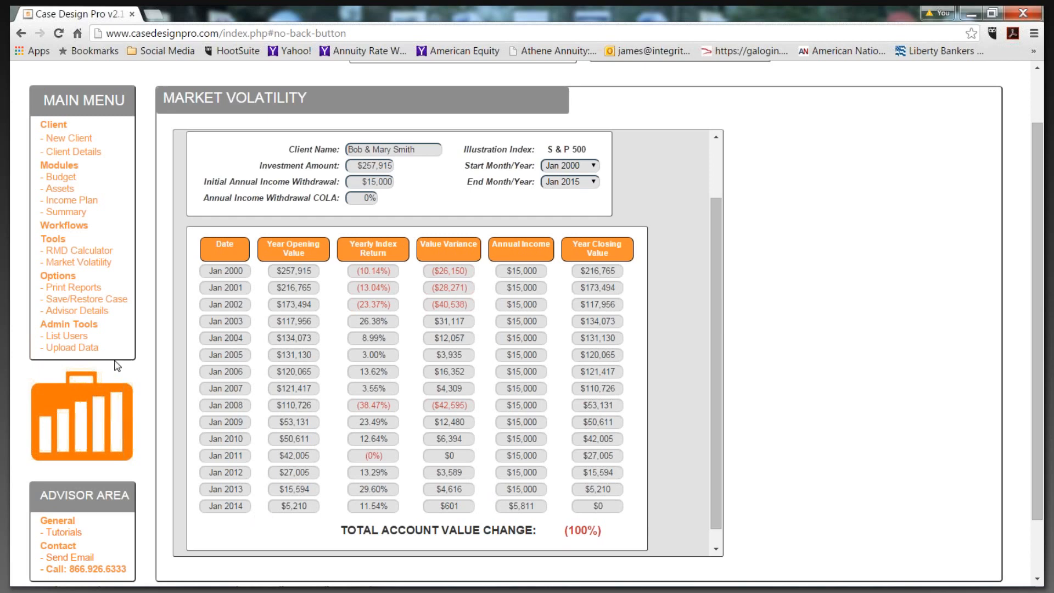
- Fill in the advisor's name in the Advisor Details and save the advisor data
click(102, 312)
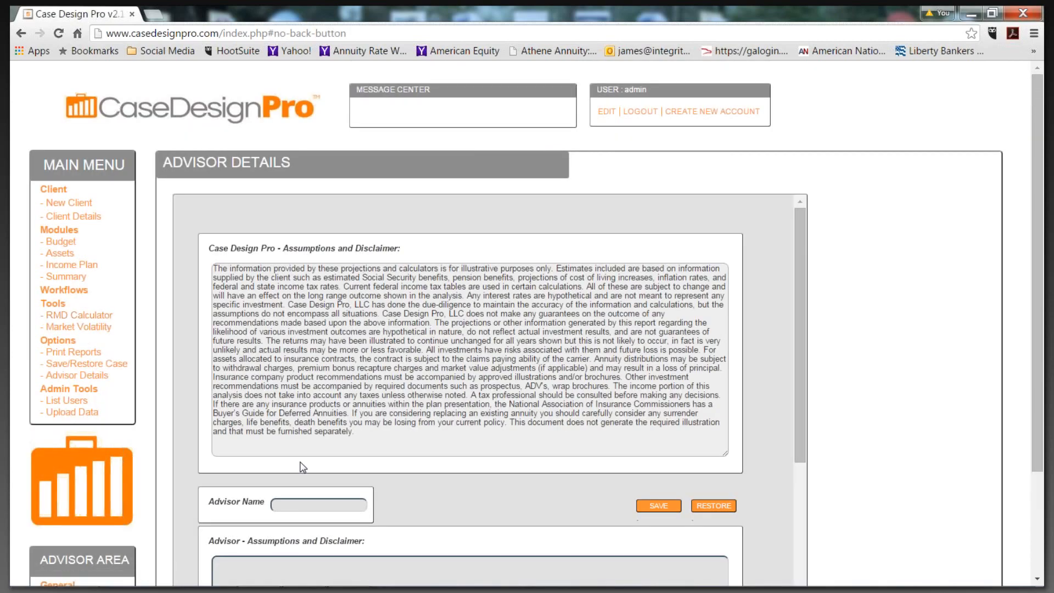
scroll(301, 462, down, 1)
click(301, 442)
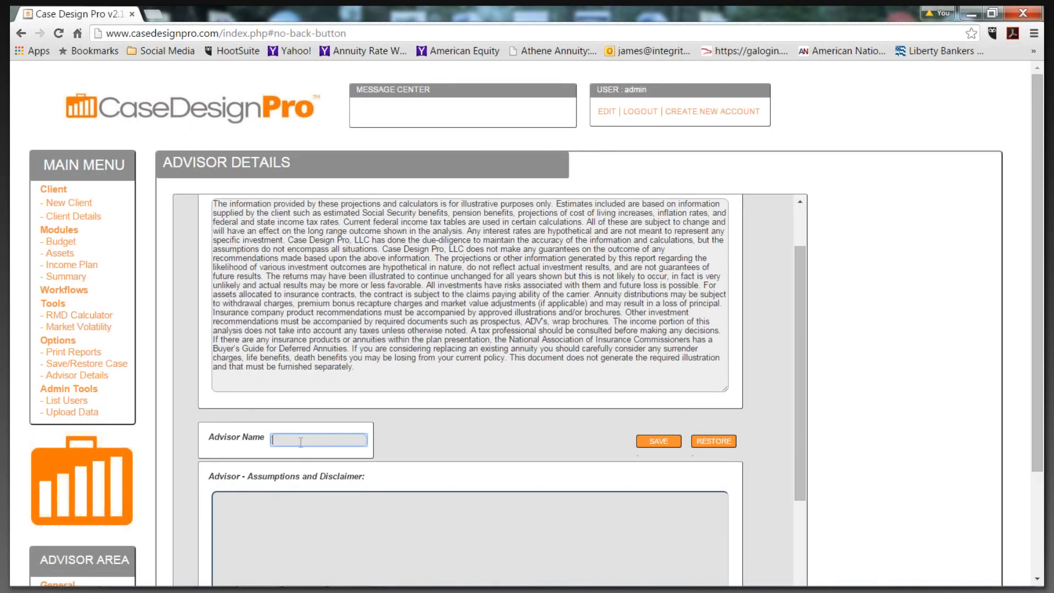
text(Mr. Advisor)
click(657, 441)
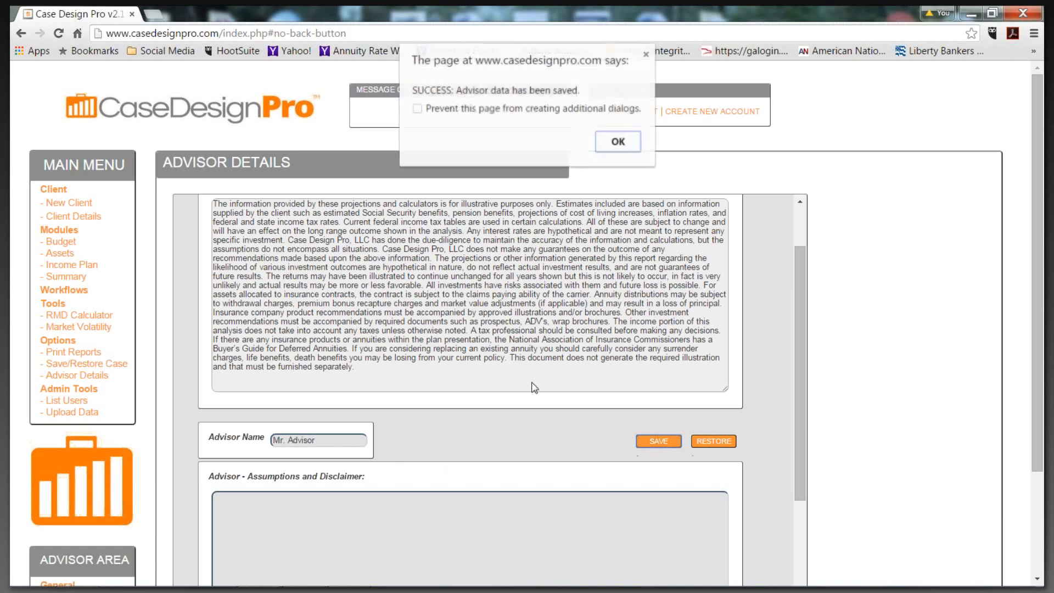
click(609, 143)
- Review the default and advisor disclaimer sections in Advisor Details, and open the Save/Restore Case list
scroll(473, 290, up, 1)
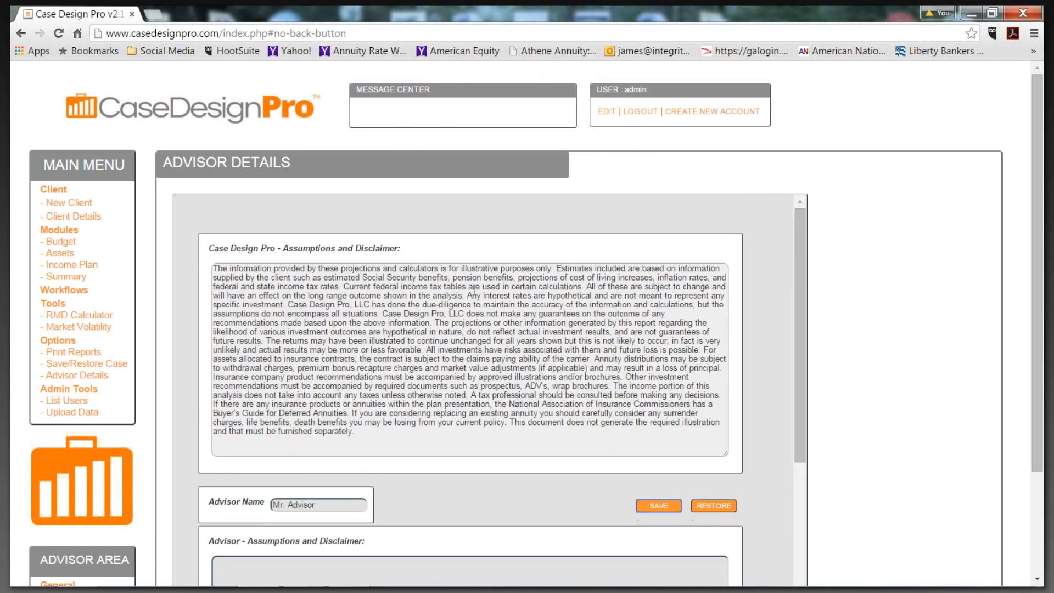
scroll(474, 289, down, 3)
scroll(285, 414, down, 3)
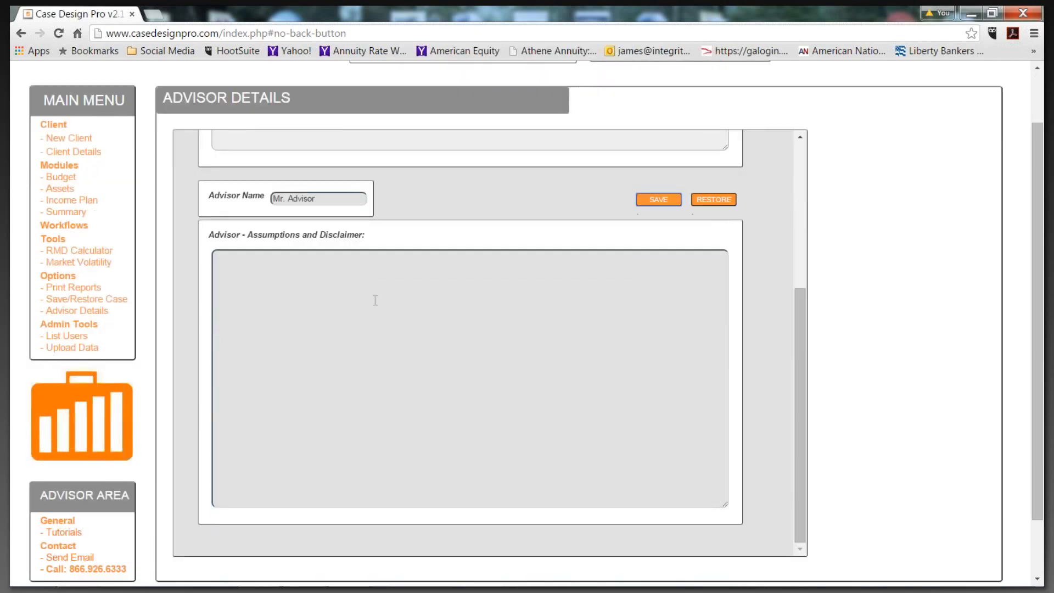
click(414, 297)
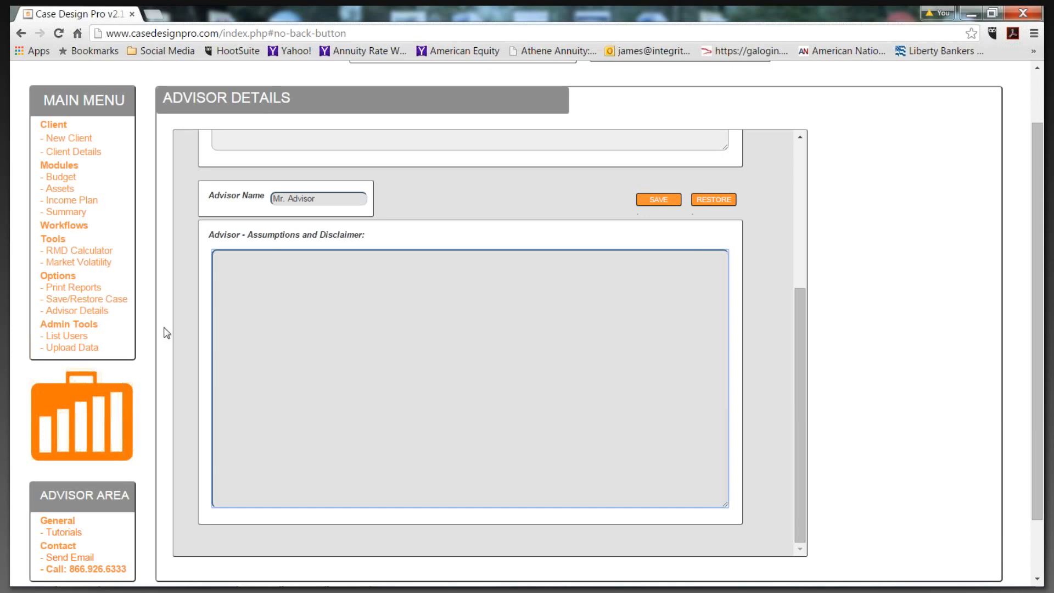
scroll(159, 338, up, 2)
click(115, 365)
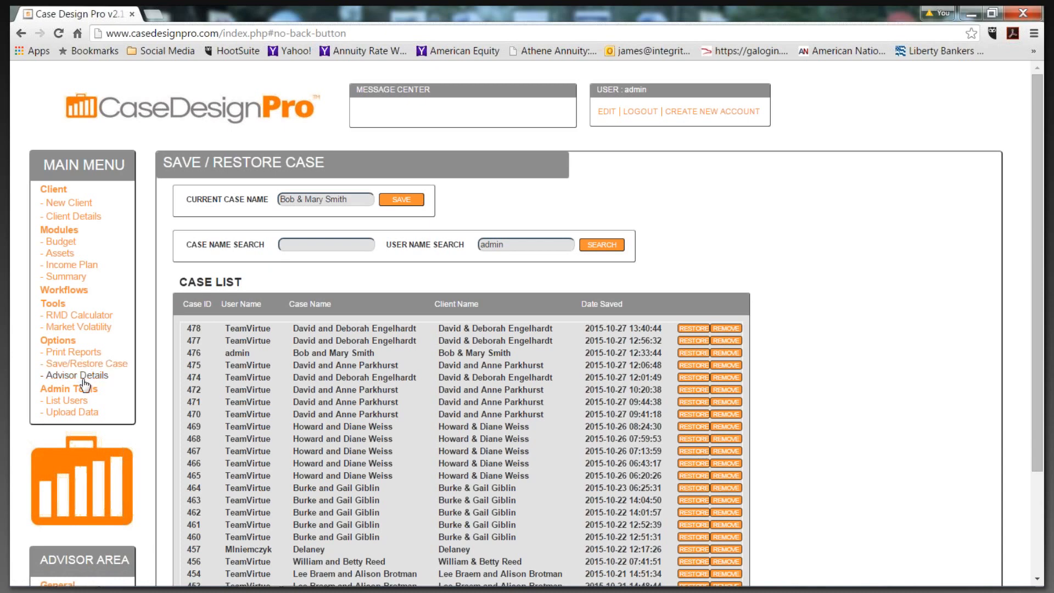
- Preview the Example A print report with the Accounts, Assets, Graphs, Summary and Market sections included
click(84, 353)
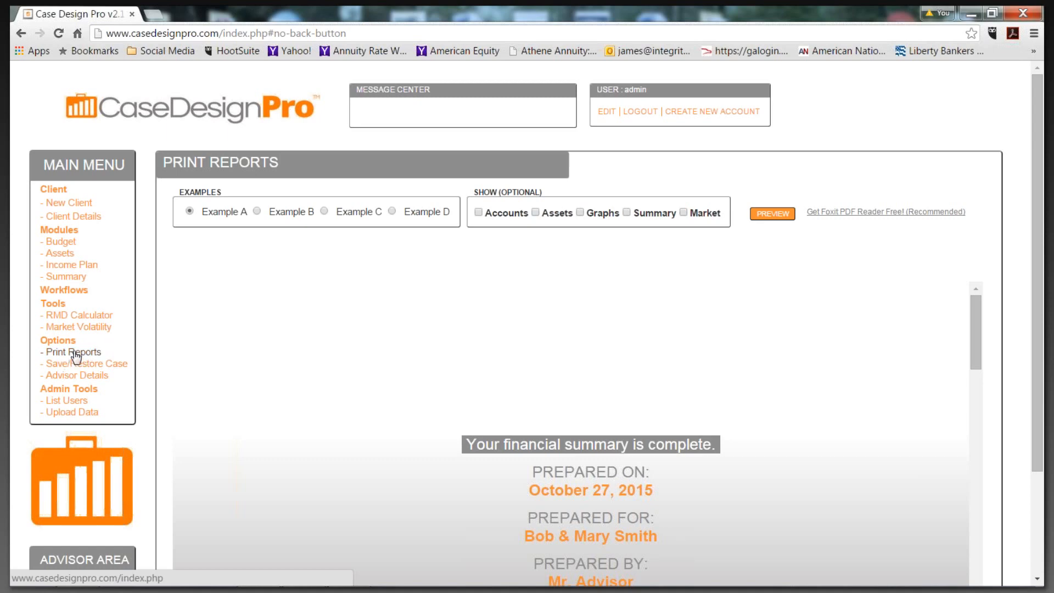
click(76, 354)
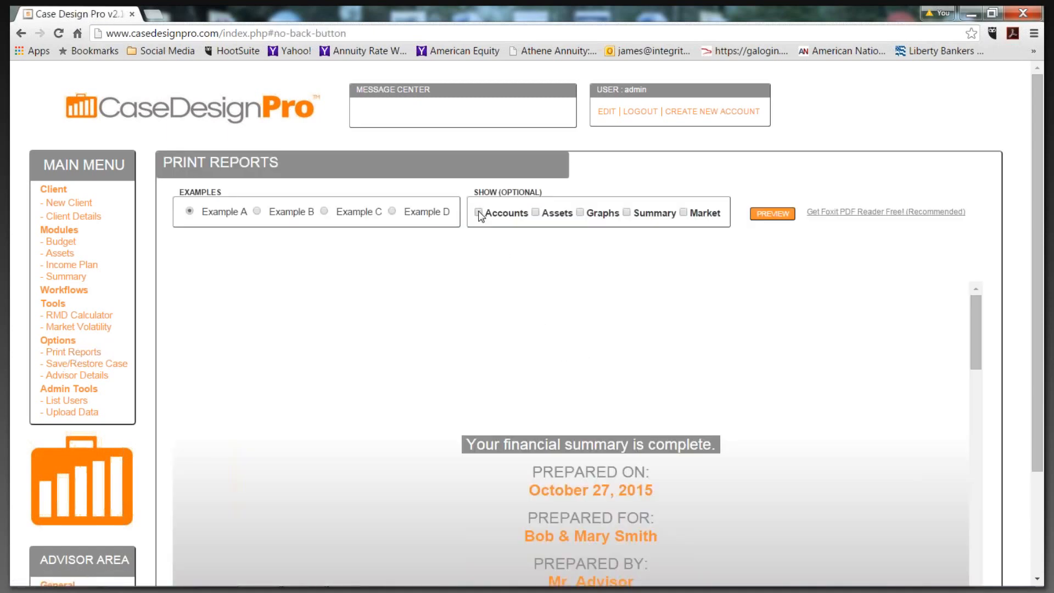
click(478, 213)
click(535, 213)
click(581, 213)
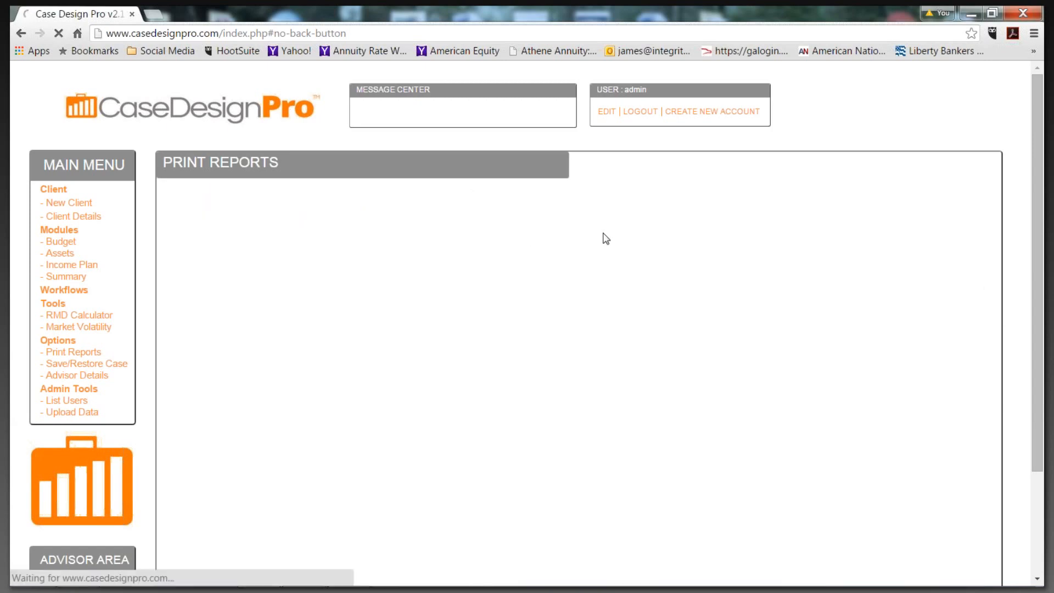
click(626, 213)
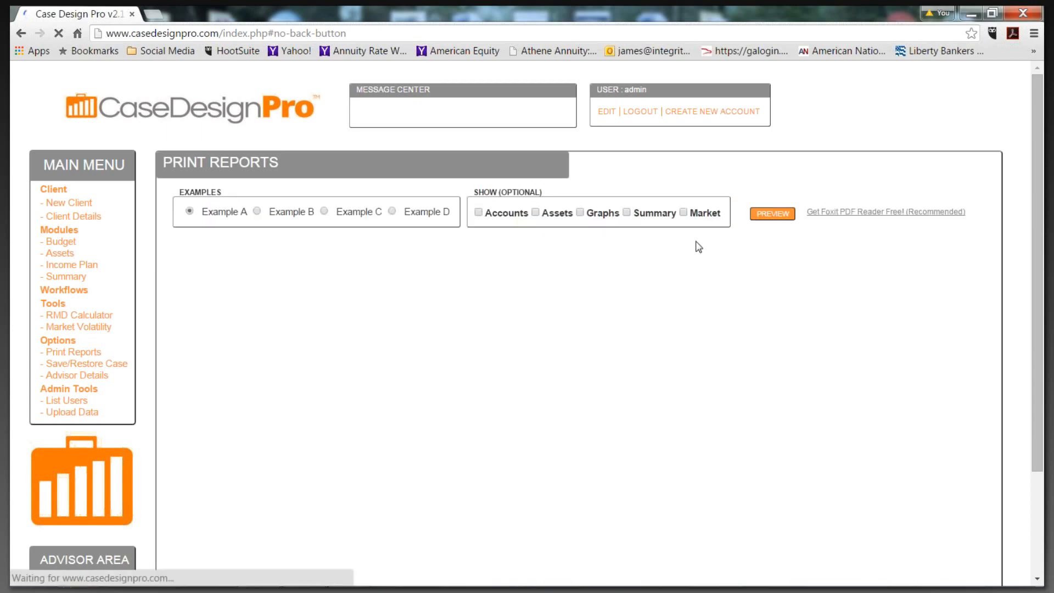
click(683, 212)
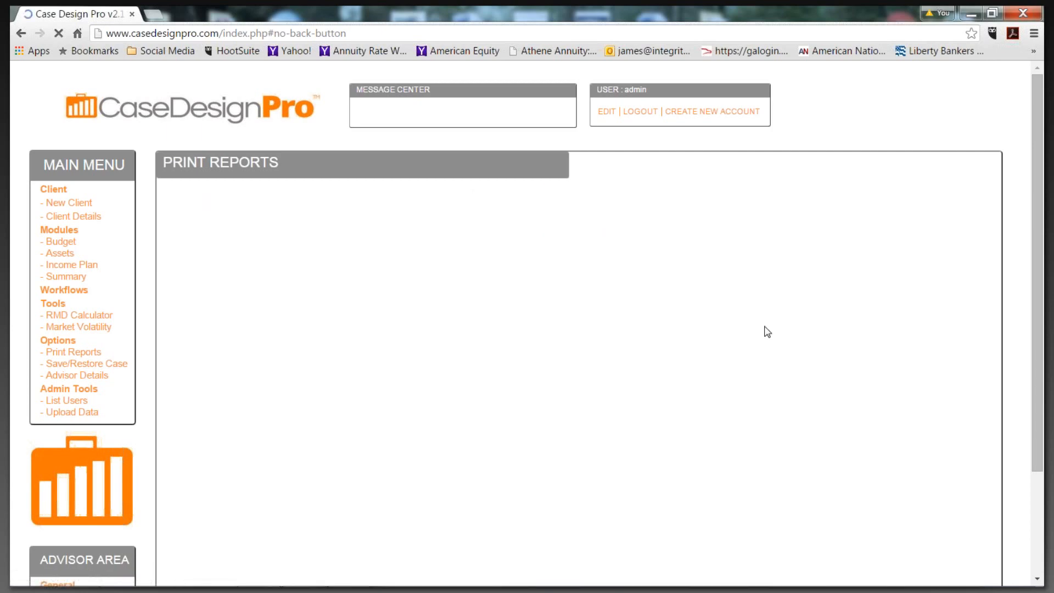
drag(1033, 277, 1038, 307)
click(772, 196)
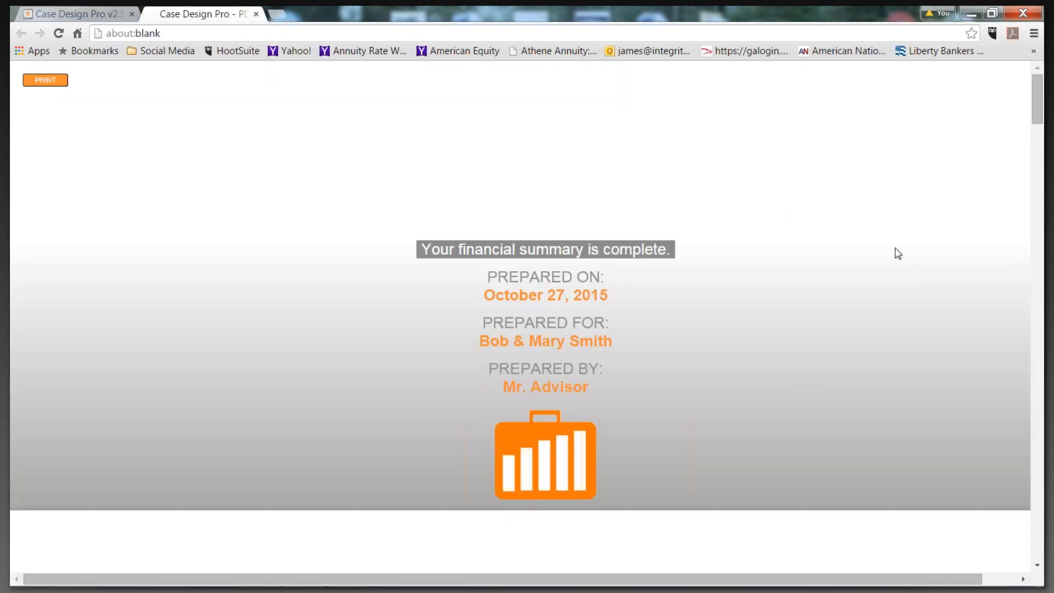
- Examine the report's cover page and the structured income plan table, including the year 30 account balance, planned distributions and income goal
scroll(898, 253, down, 1)
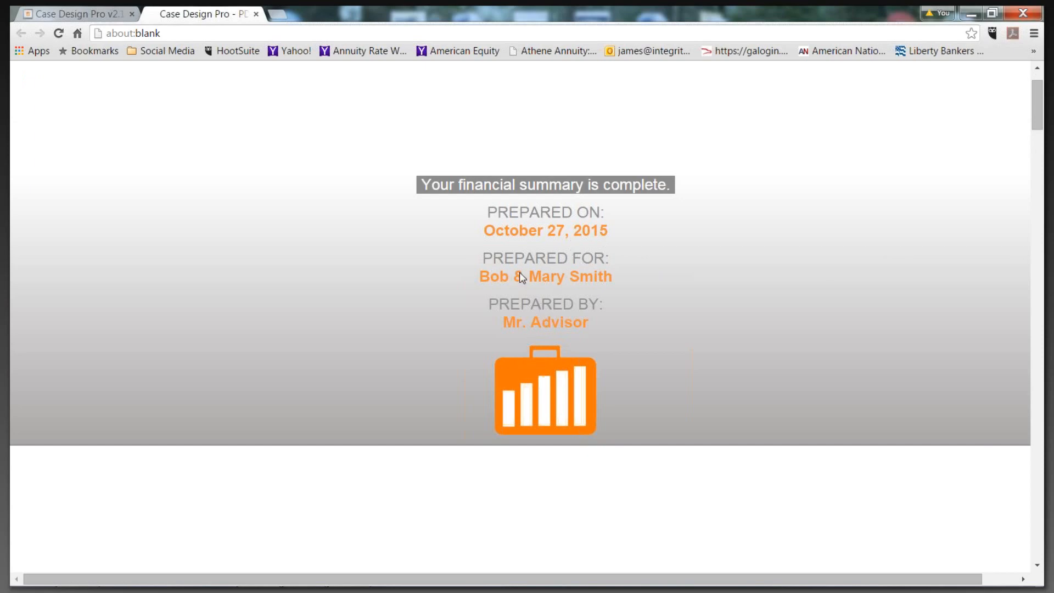
scroll(687, 306, down, 9)
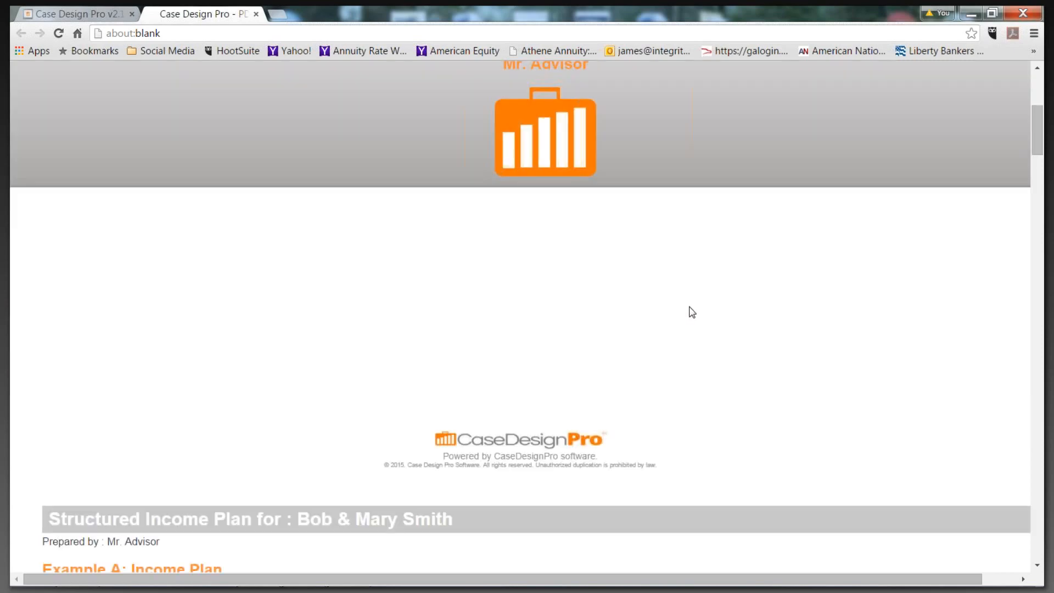
scroll(738, 296, down, 2)
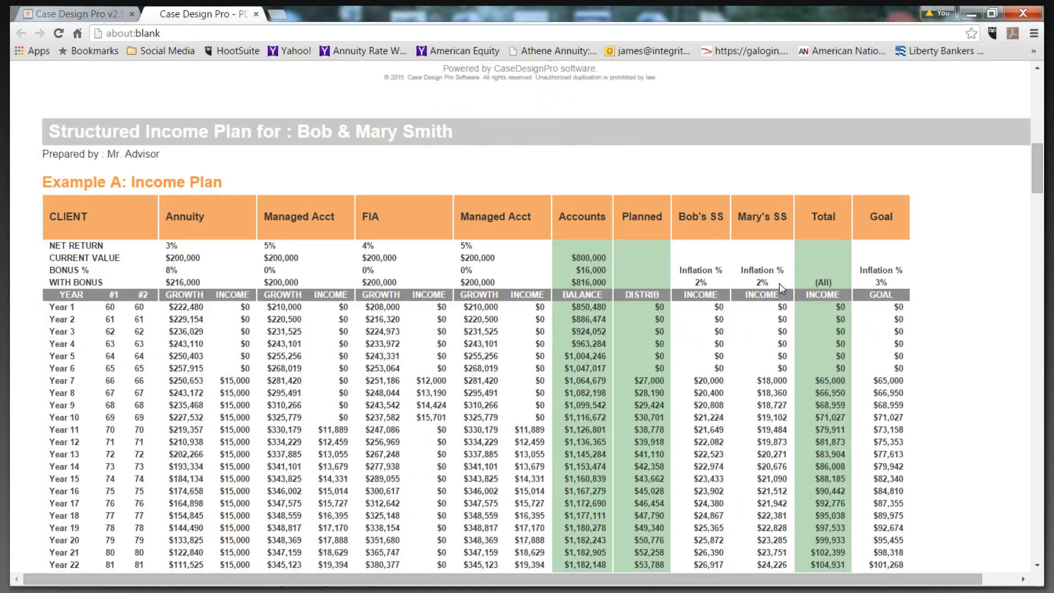
scroll(899, 301, down, 1)
scroll(896, 313, up, 3)
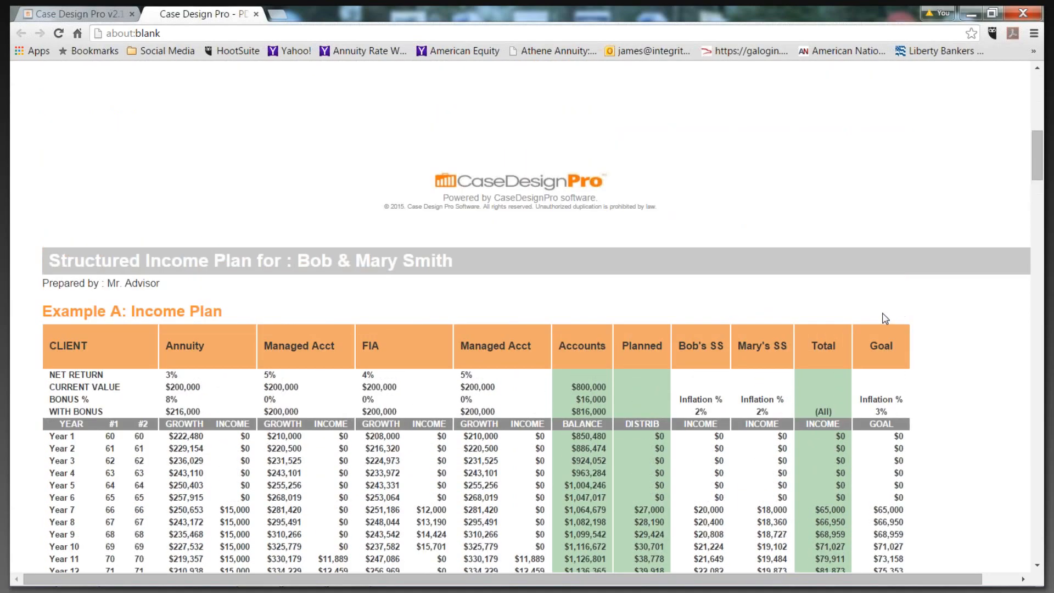
scroll(881, 316, down, 3)
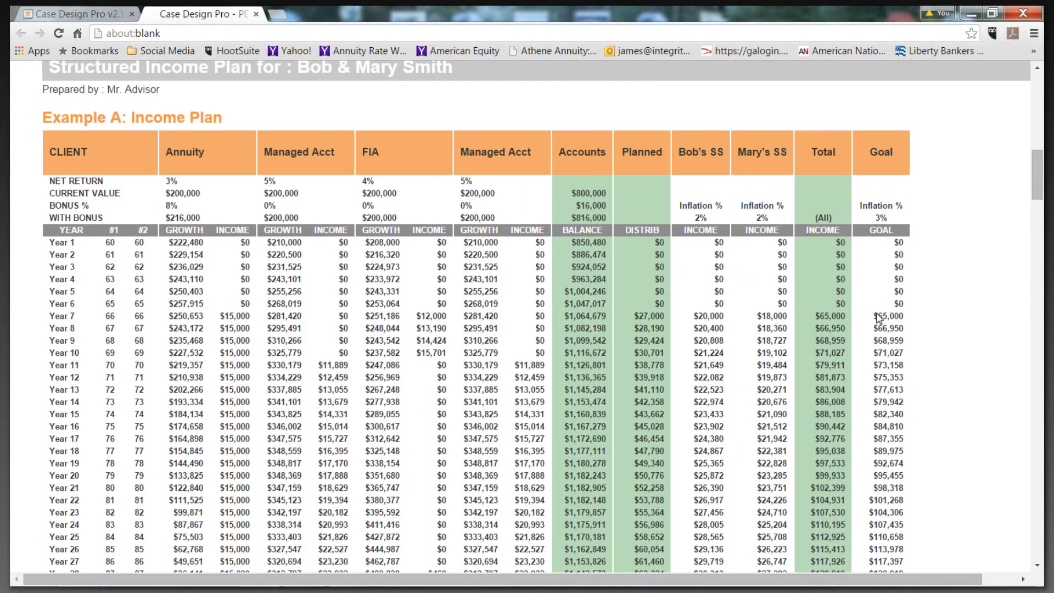
scroll(878, 320, down, 1)
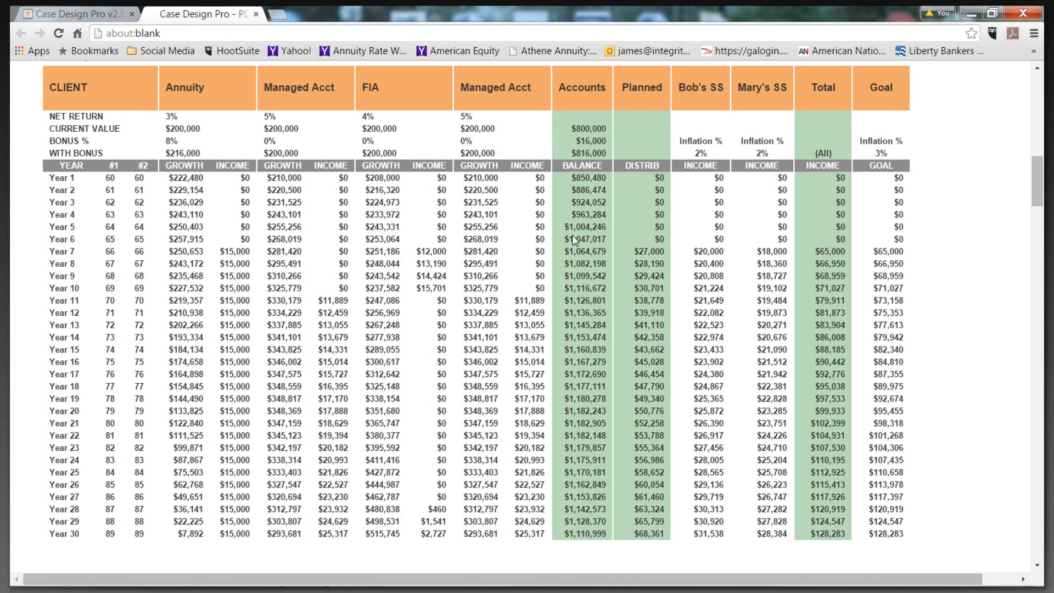
drag(564, 536, 605, 536)
click(605, 556)
scroll(936, 313, up, 1)
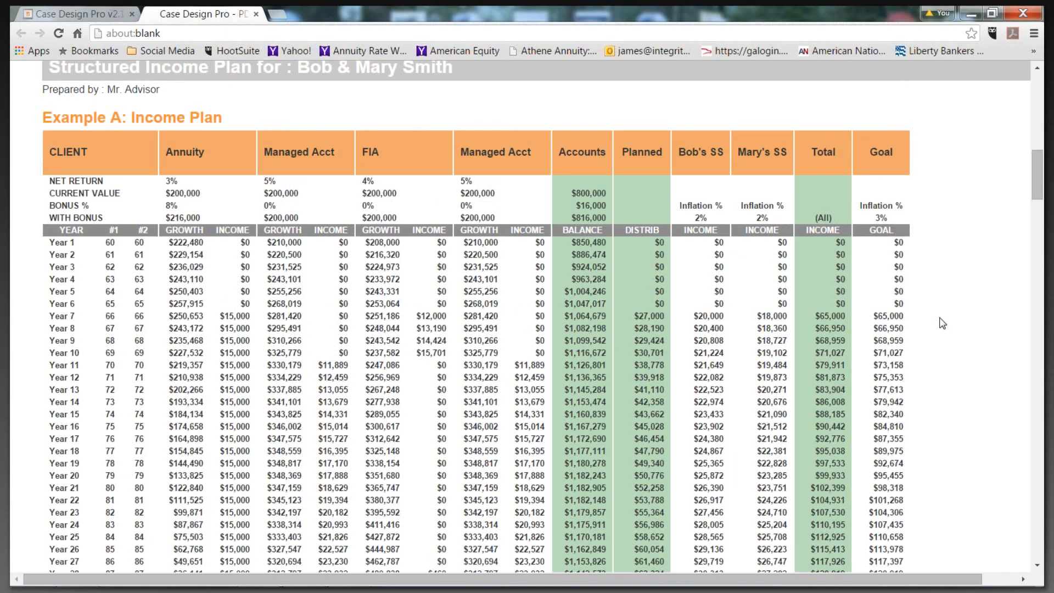
scroll(771, 231, down, 1)
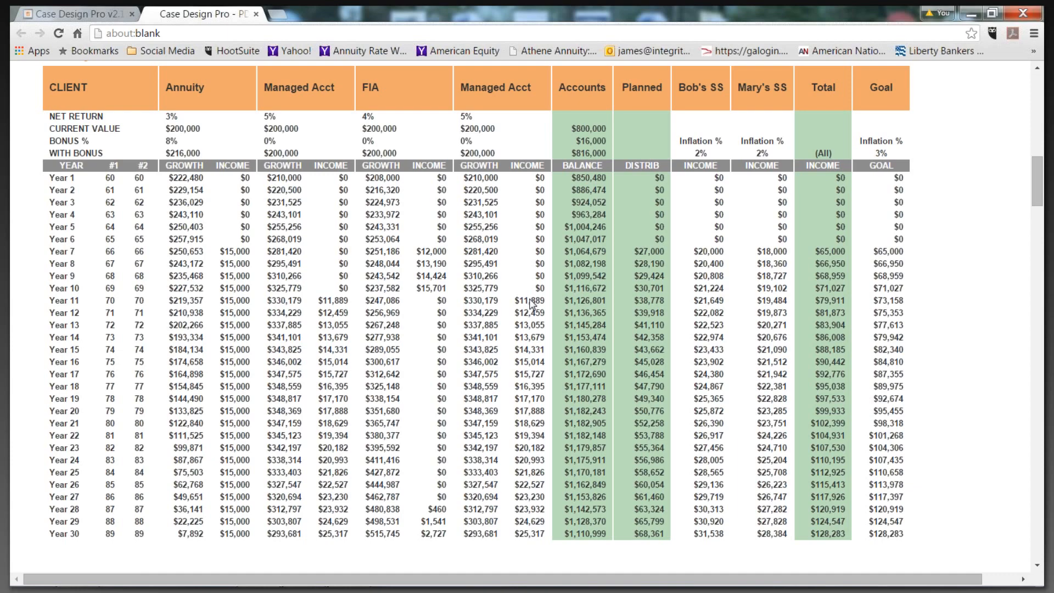
scroll(525, 304, down, 1)
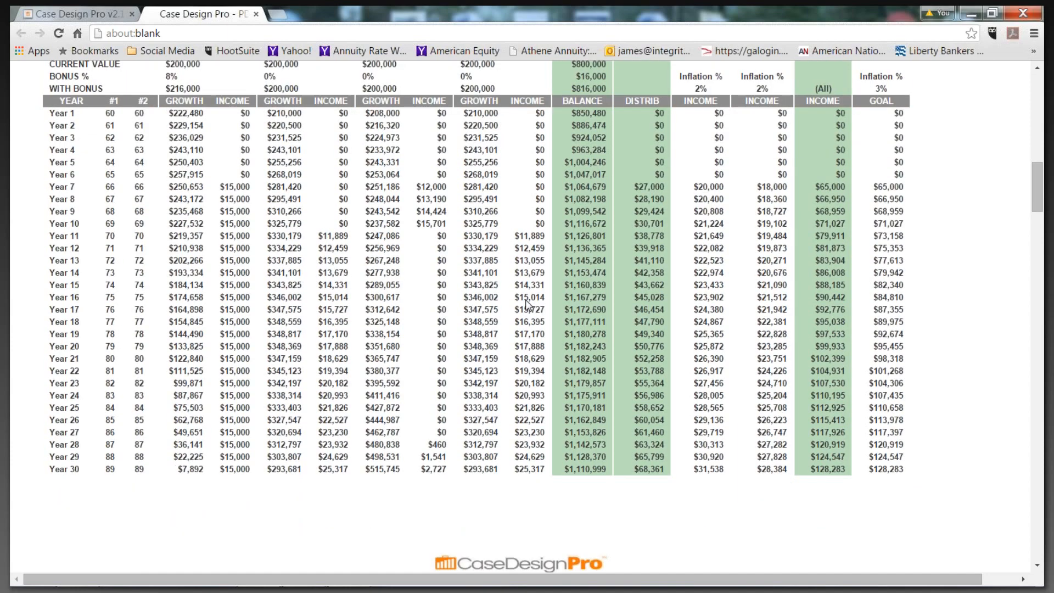
- Examine the remaining report pages covering asset allocation, income plan graphs, the summary of items, the market volatility example and the disclaimer
scroll(527, 304, down, 9)
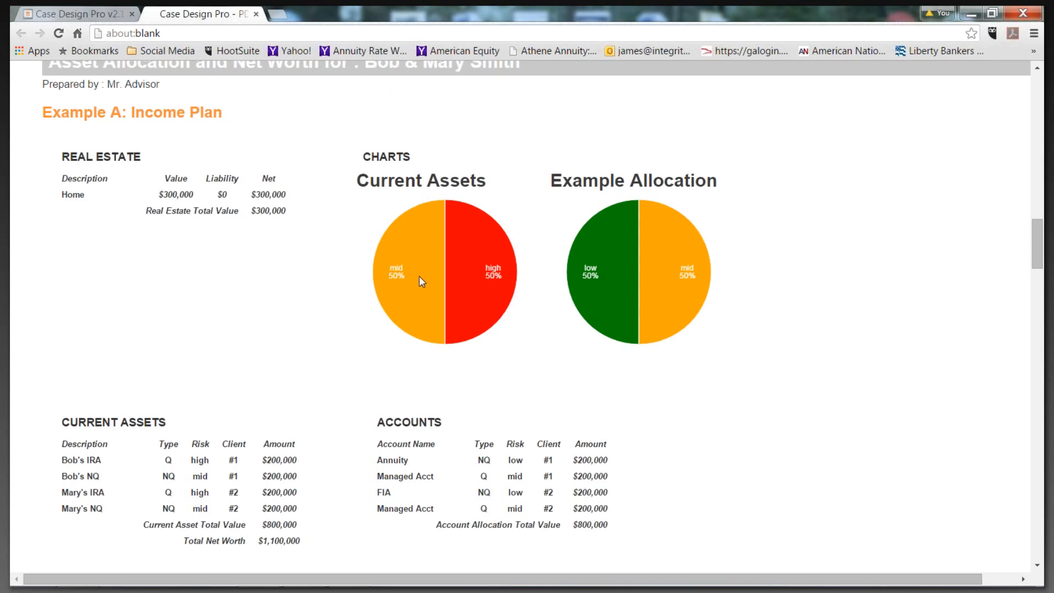
scroll(234, 392, down, 1)
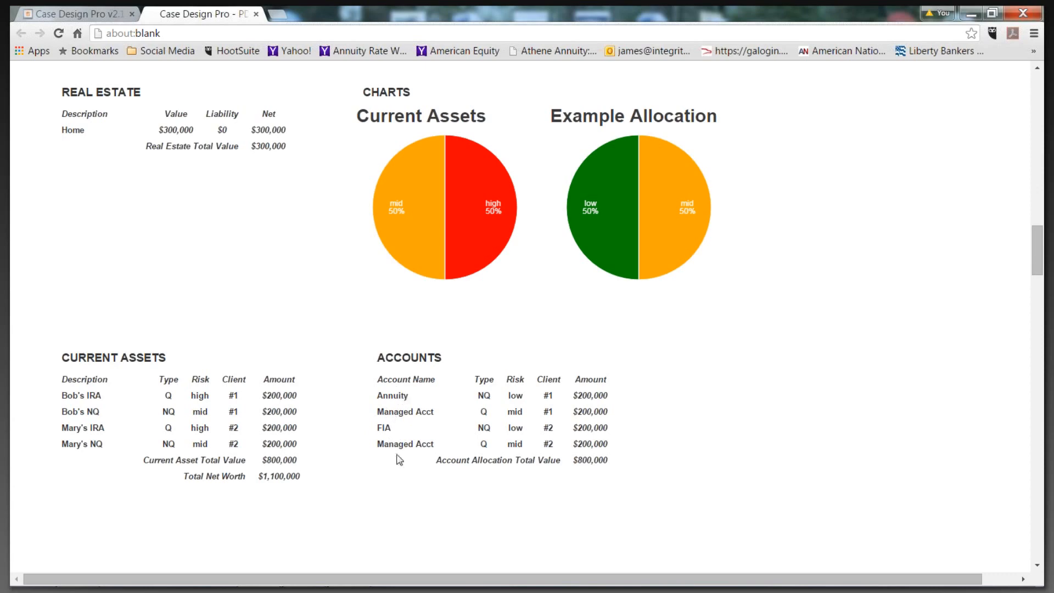
scroll(409, 399, down, 1)
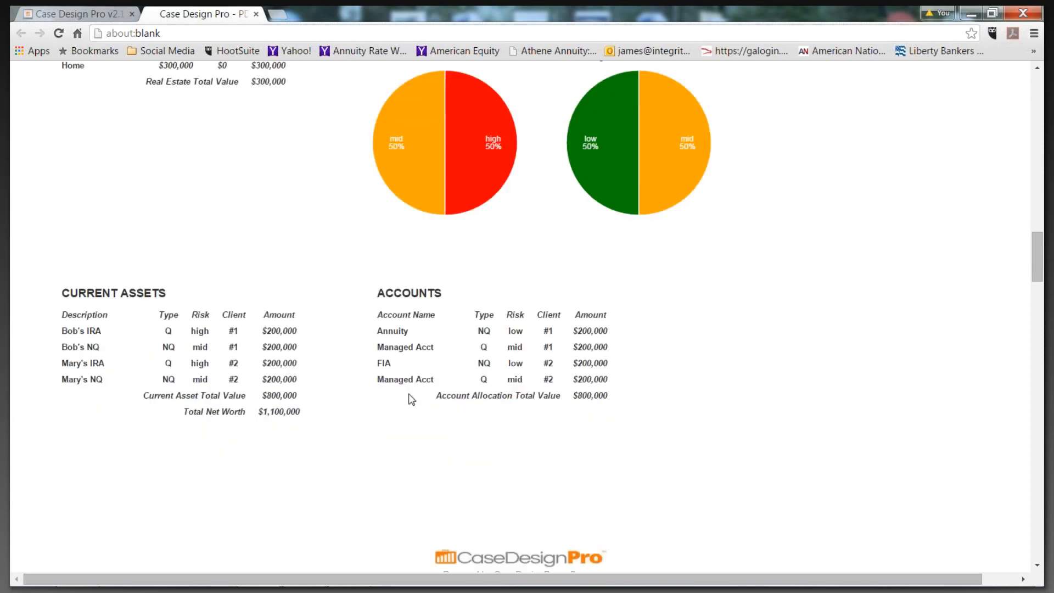
scroll(409, 399, down, 9)
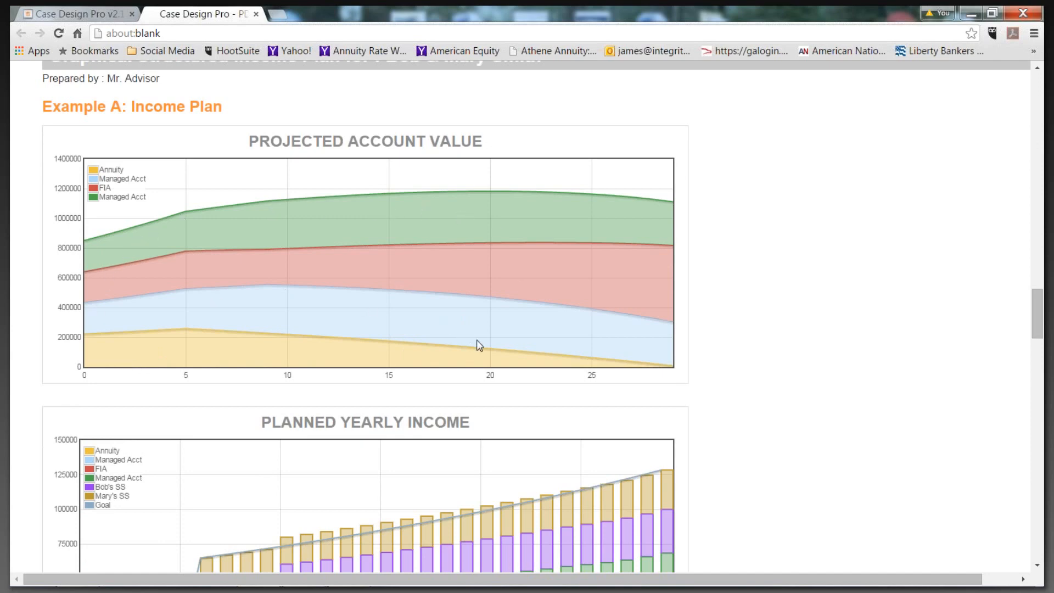
scroll(697, 335, down, 3)
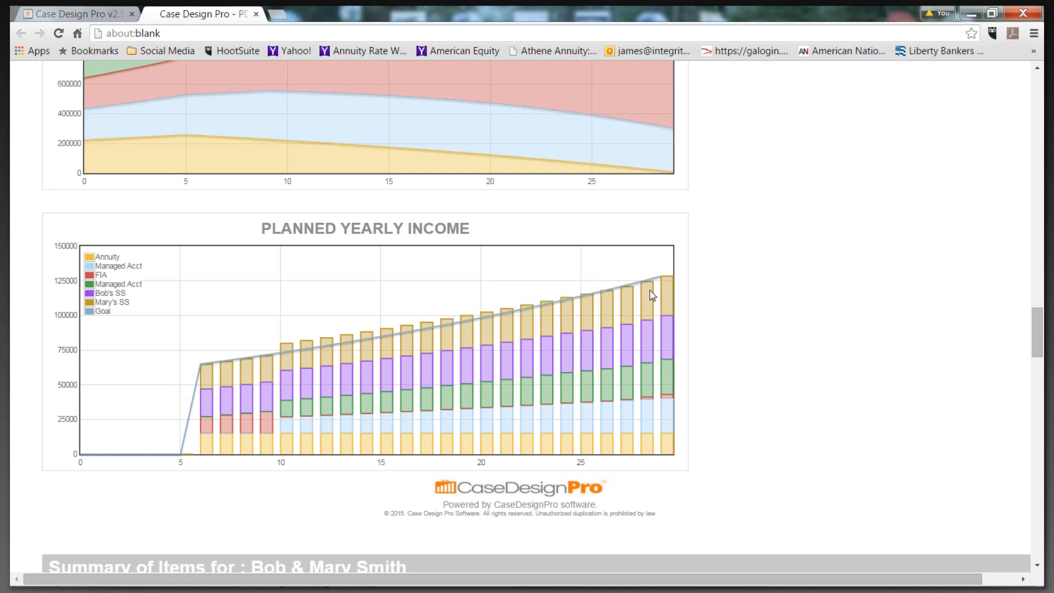
scroll(744, 360, down, 1)
scroll(744, 360, down, 6)
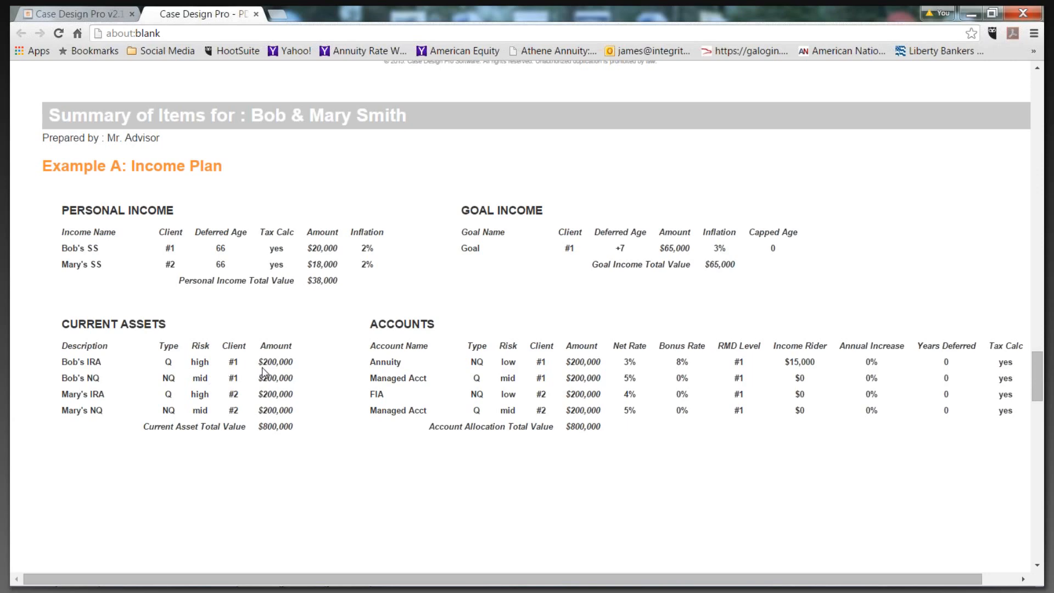
scroll(262, 372, down, 13)
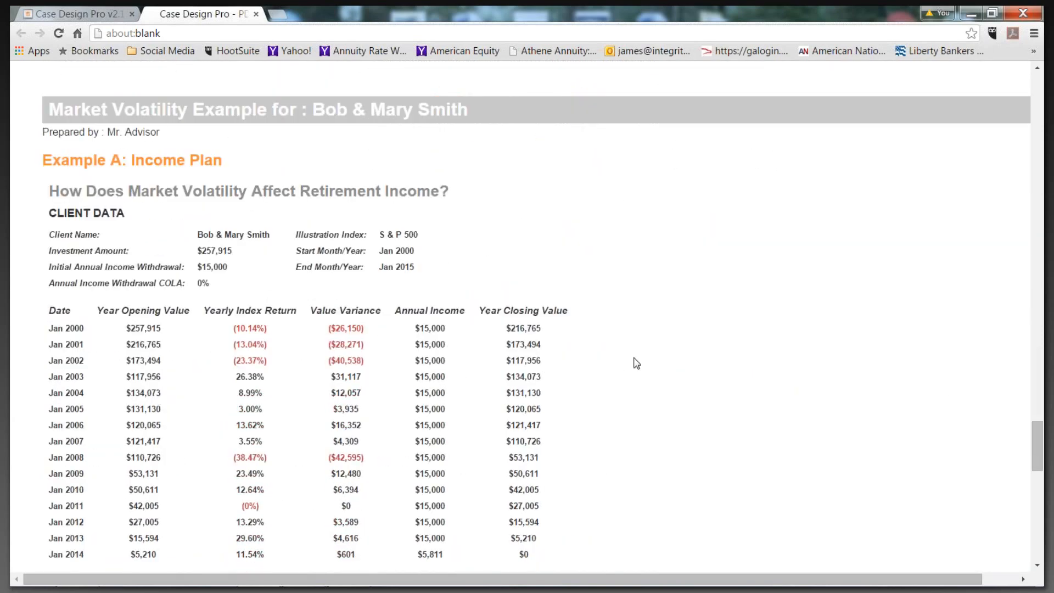
scroll(658, 350, down, 1)
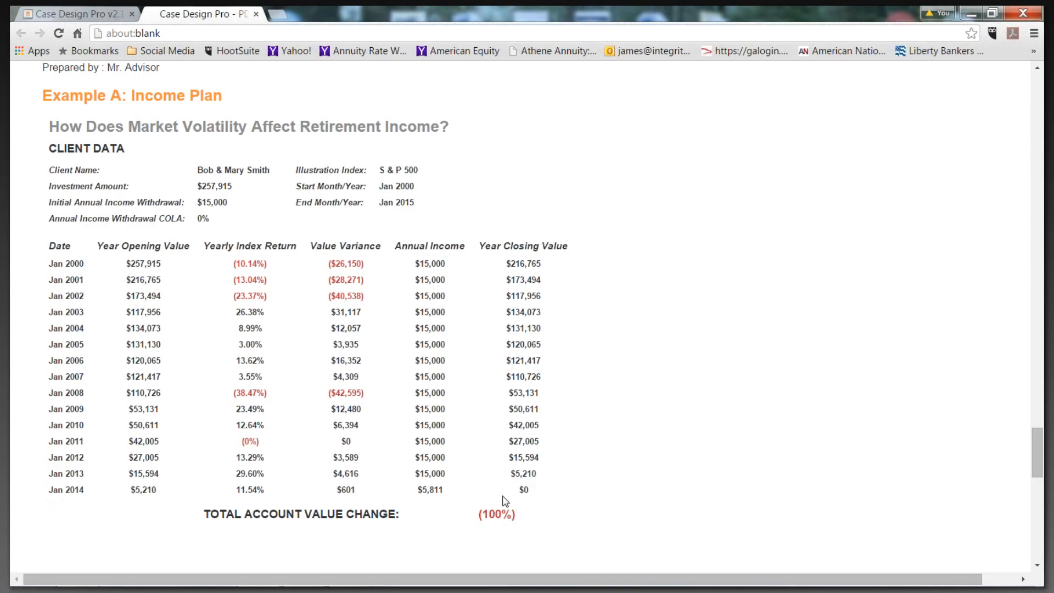
scroll(606, 449, down, 9)
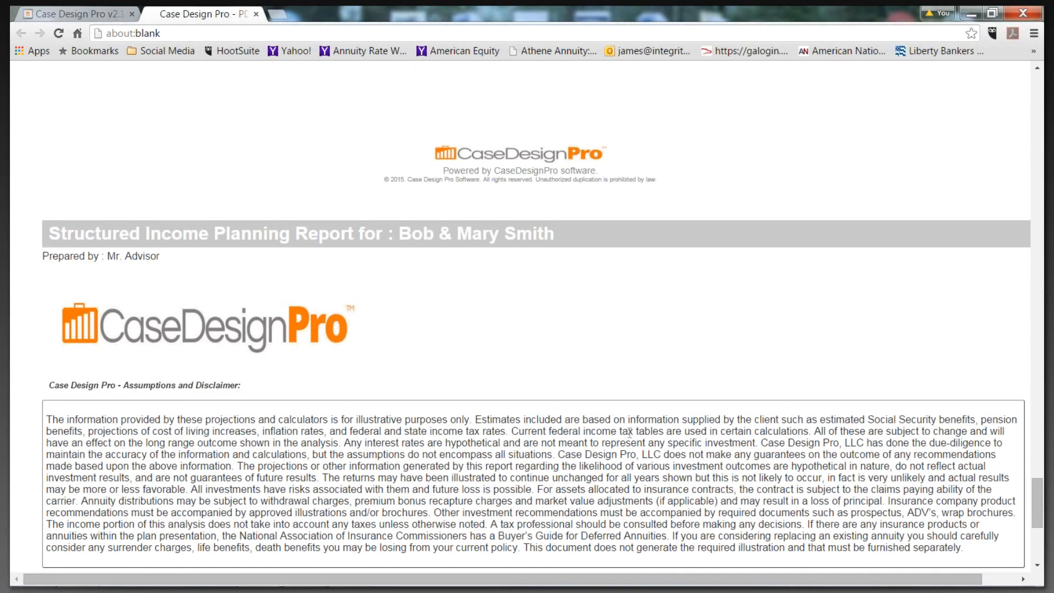
scroll(629, 432, down, 5)
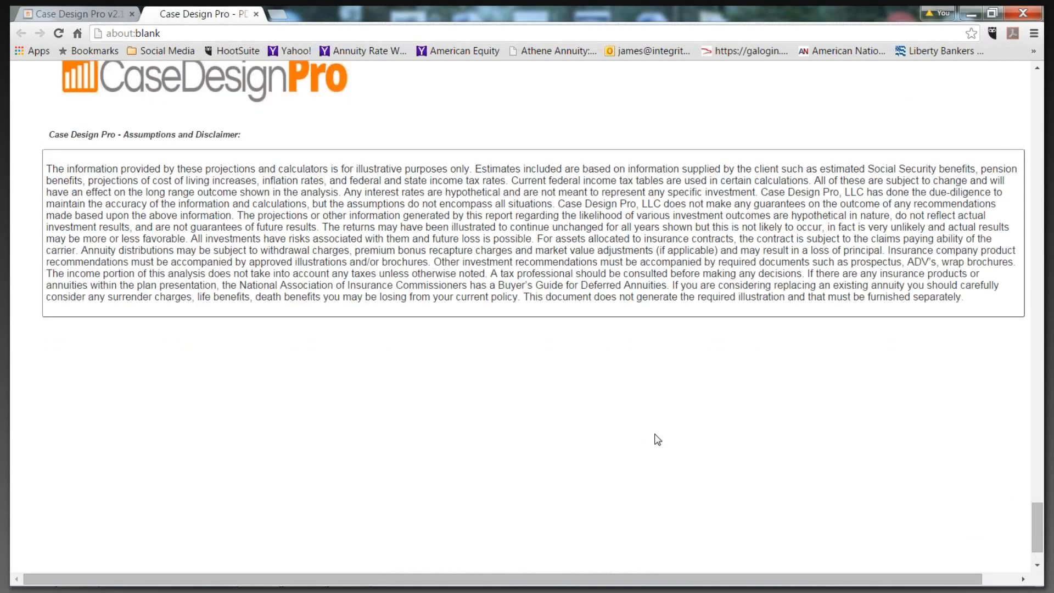
- Return to the structured income plan table in the previewed report
scroll(675, 467, up, 20)
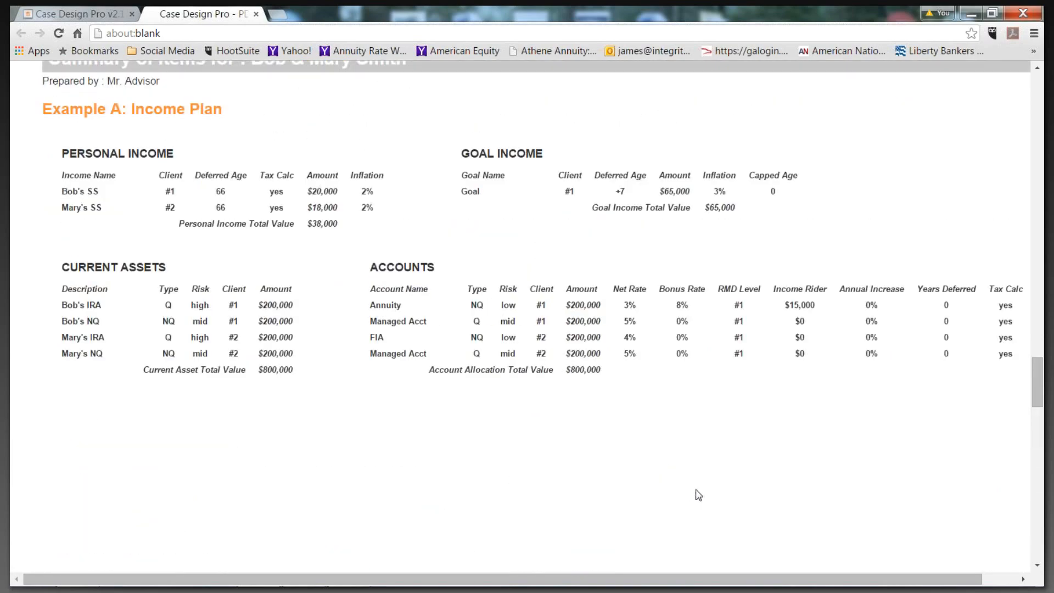
scroll(698, 495, up, 20)
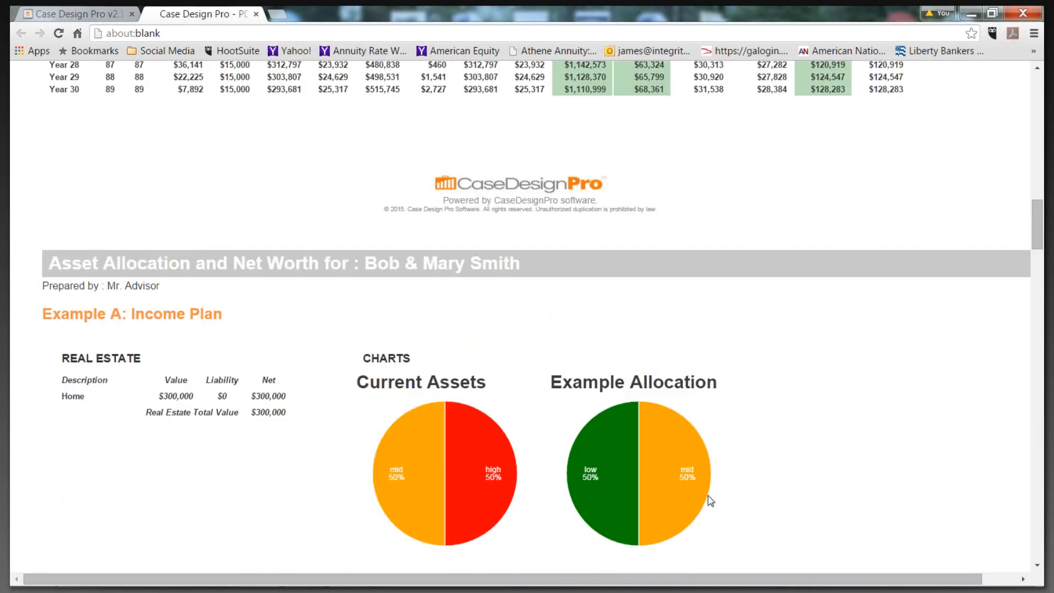
scroll(711, 500, up, 5)
scroll(711, 499, up, 5)
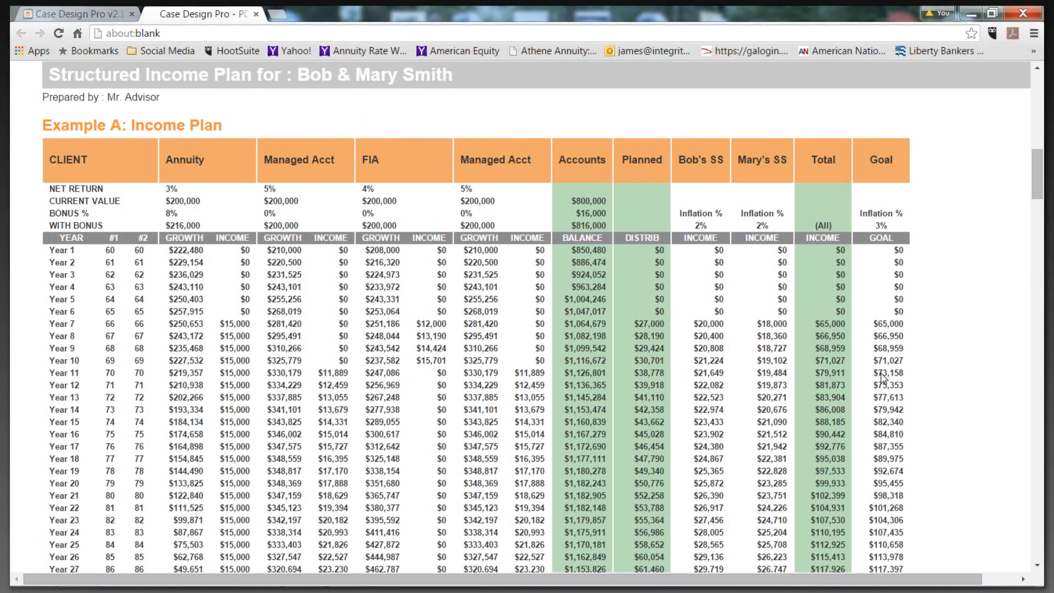